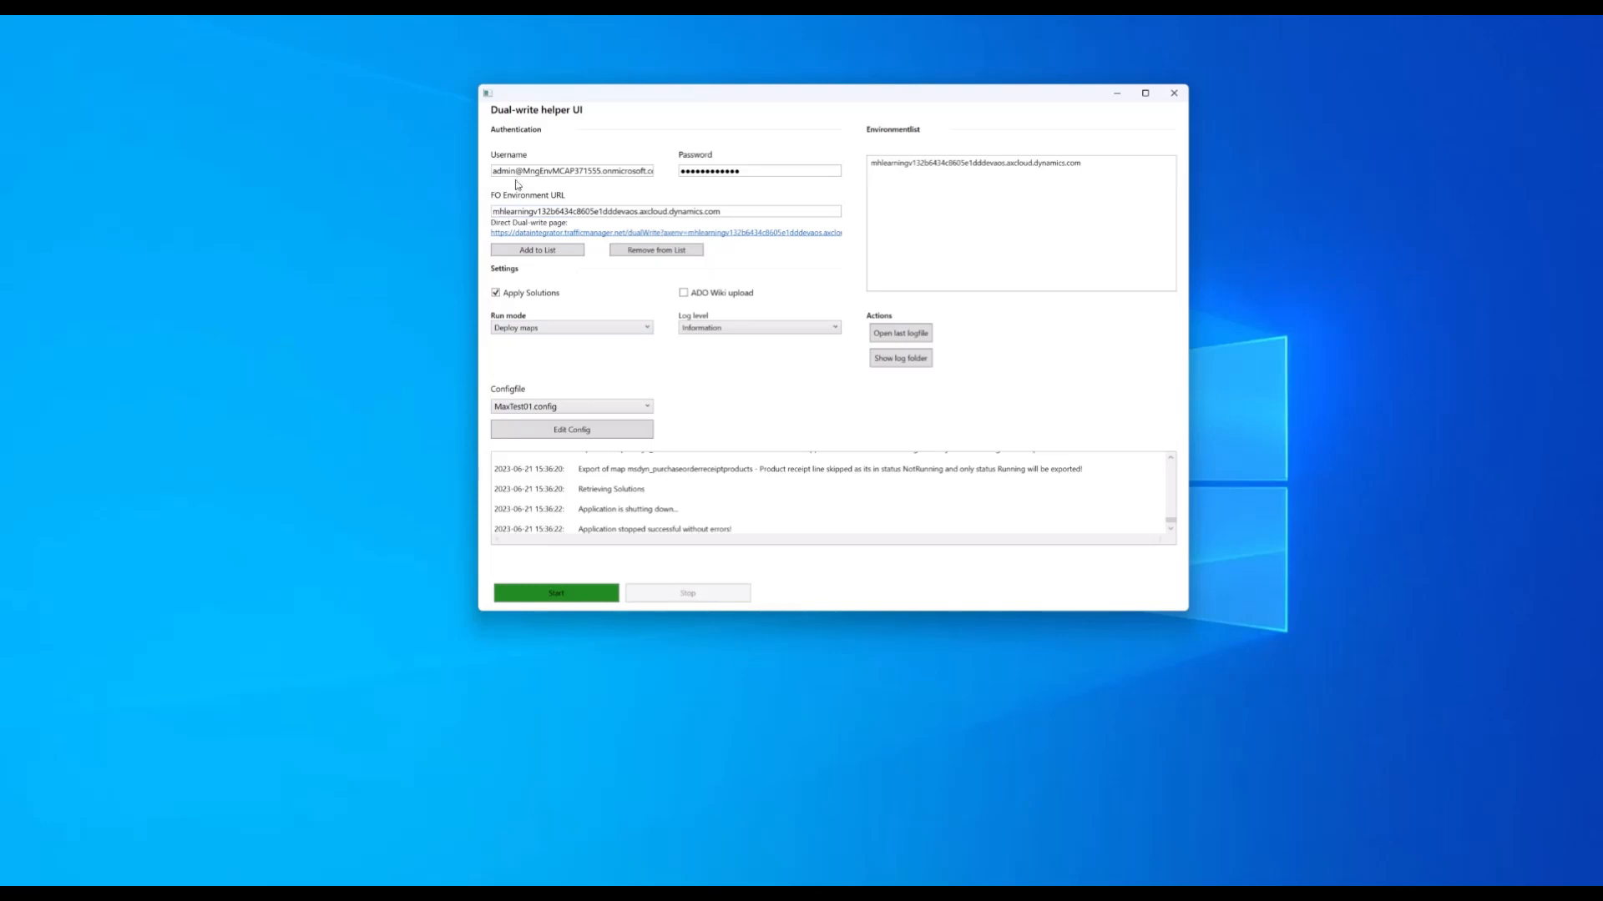
# Switch to the Data Integration Admin Portal in the browser and filter the dual-write table maps by All
pyautogui.moveTo(557, 95); pyautogui.dragTo(555, 98)
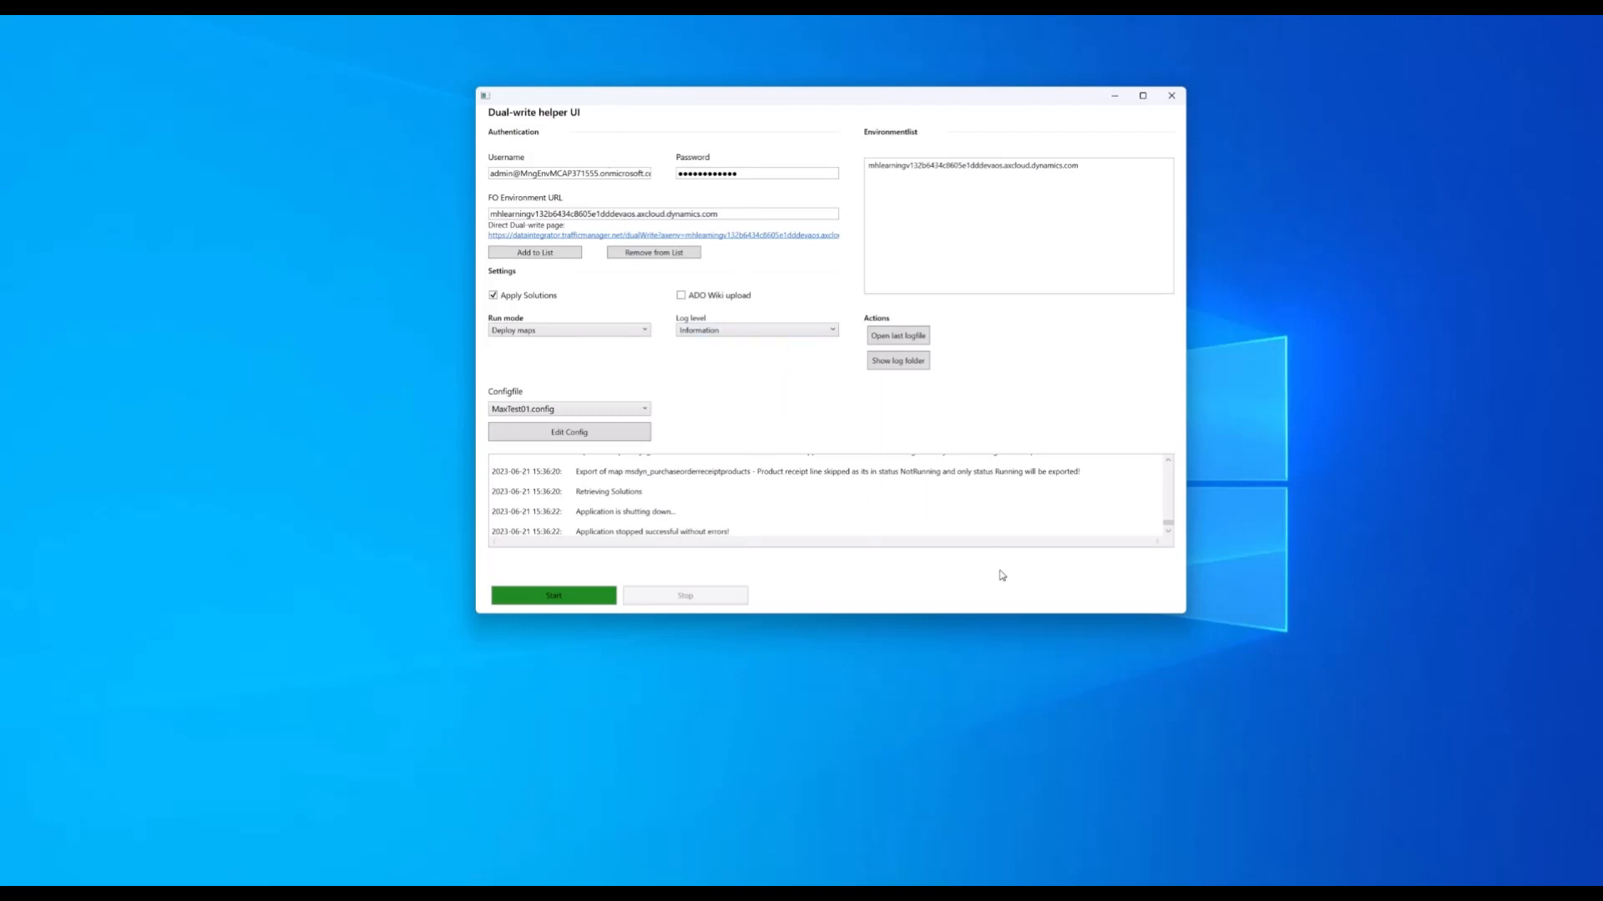
pyautogui.moveTo(970, 891)
pyautogui.click(970, 842)
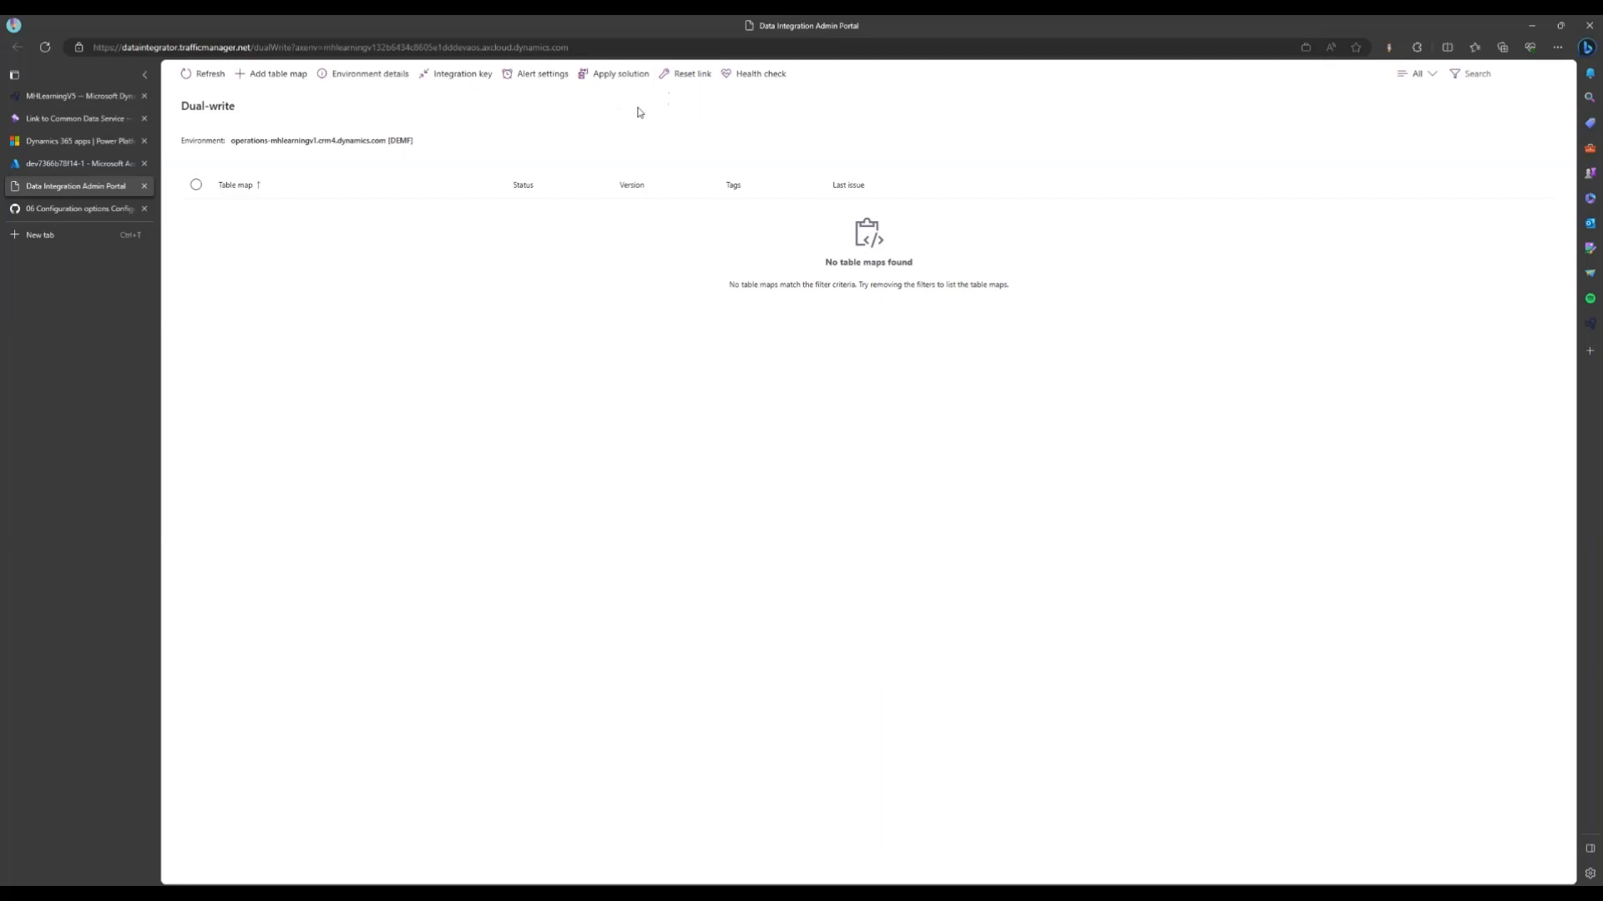
pyautogui.click(1421, 80)
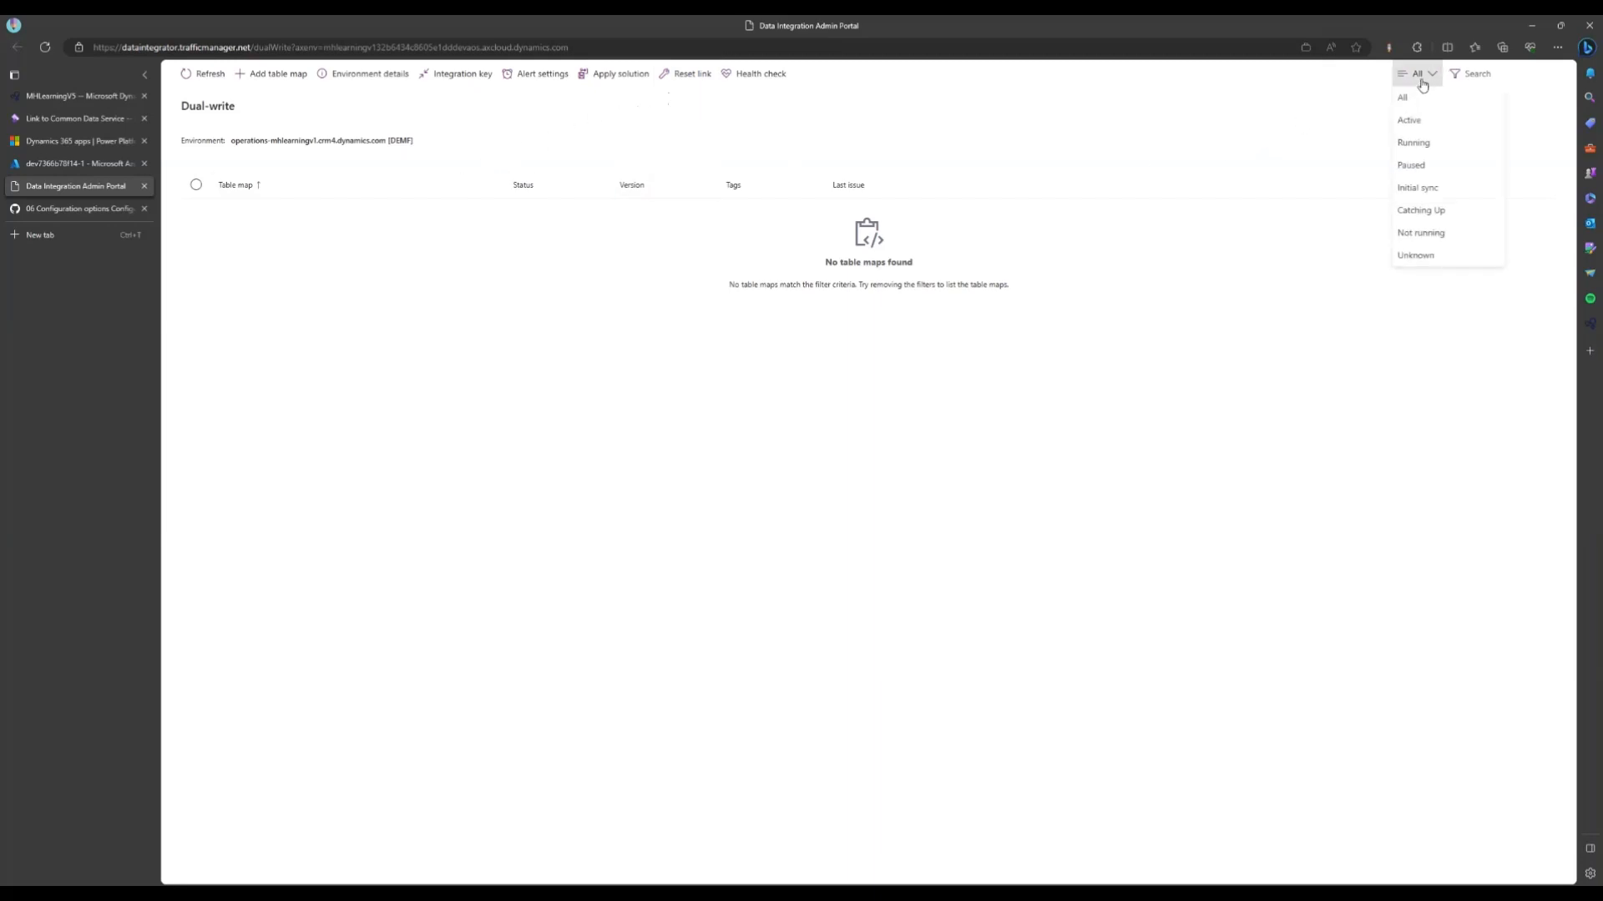
pyautogui.click(1417, 99)
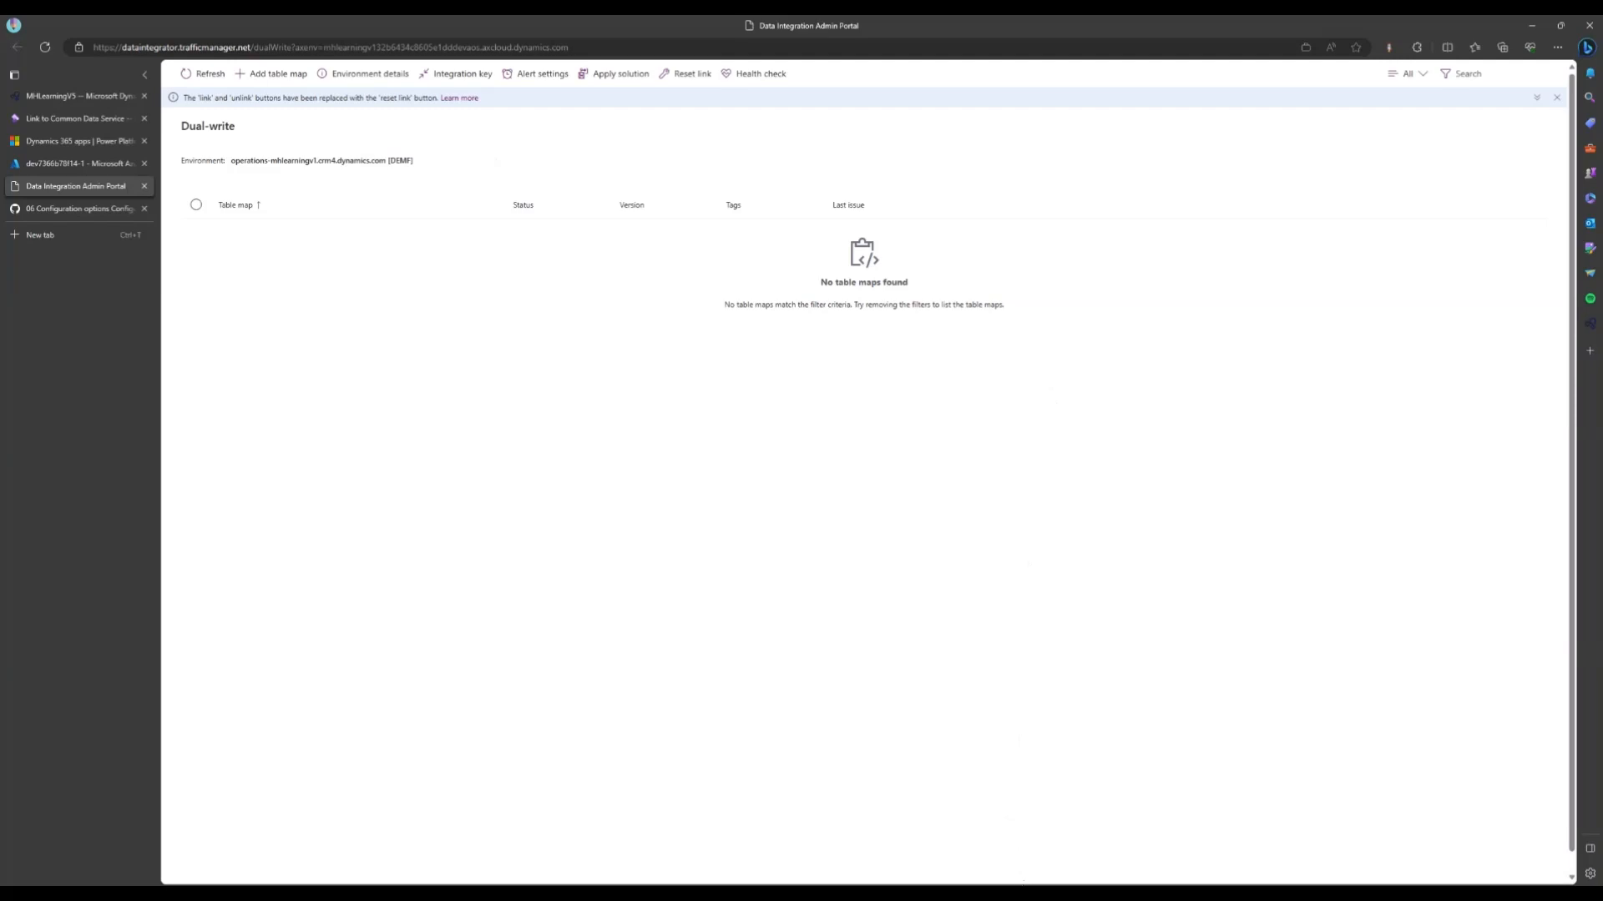
# Switch back to Dual-write helper UI and set the run mode to Deploy maps
pyautogui.click(1023, 893)
pyautogui.moveTo(734, 92); pyautogui.dragTo(965, 250)
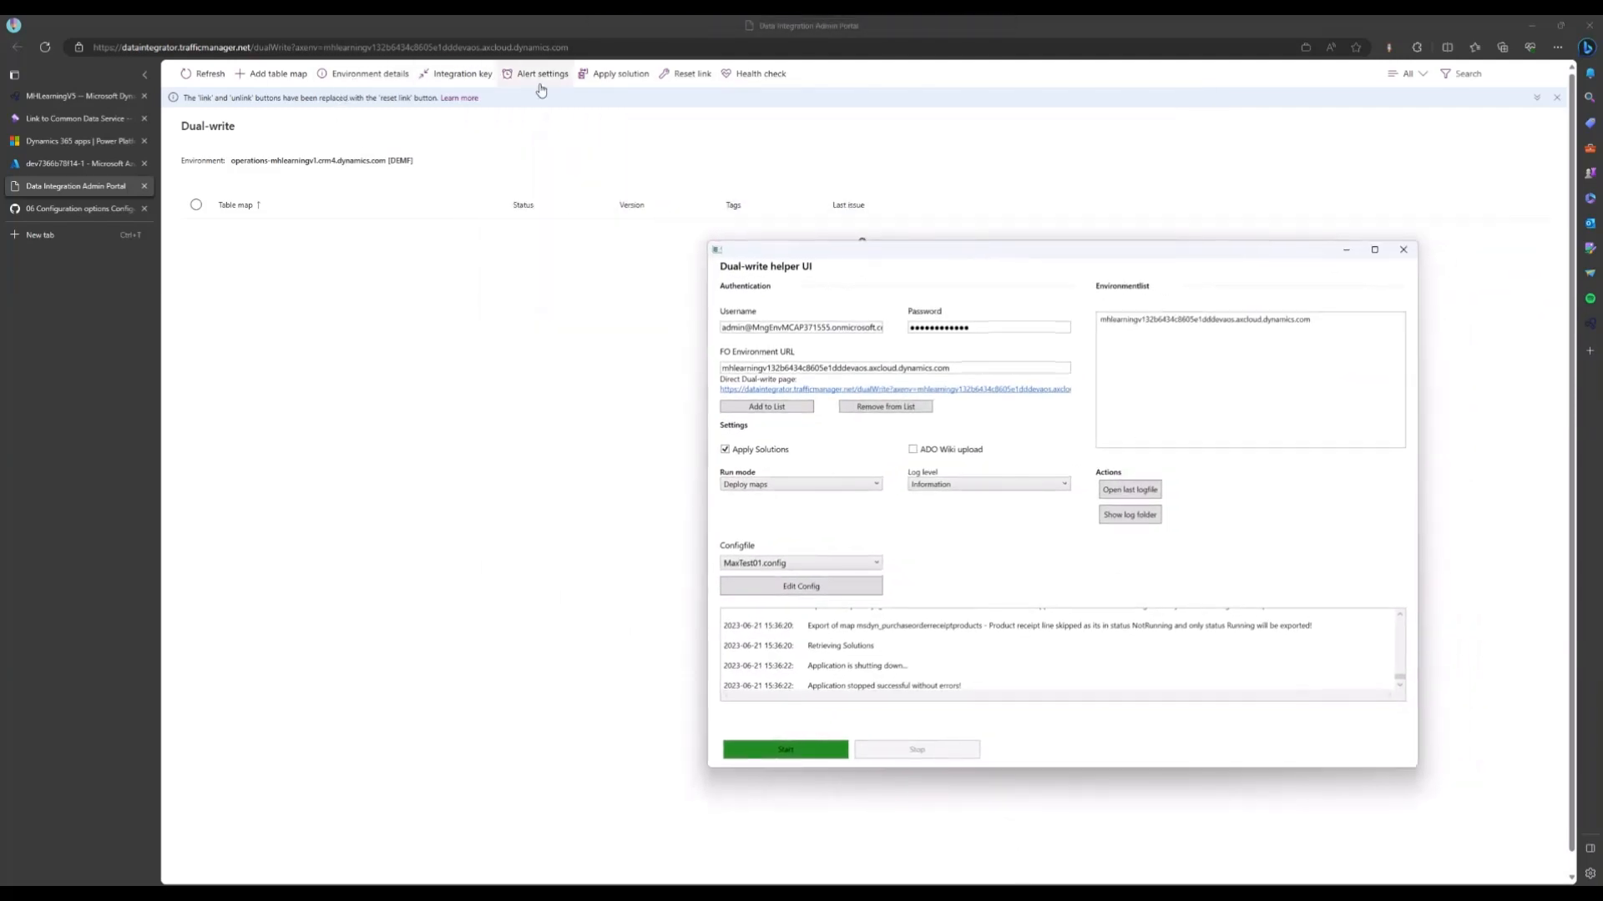
pyautogui.moveTo(840, 250); pyautogui.dragTo(659, 173)
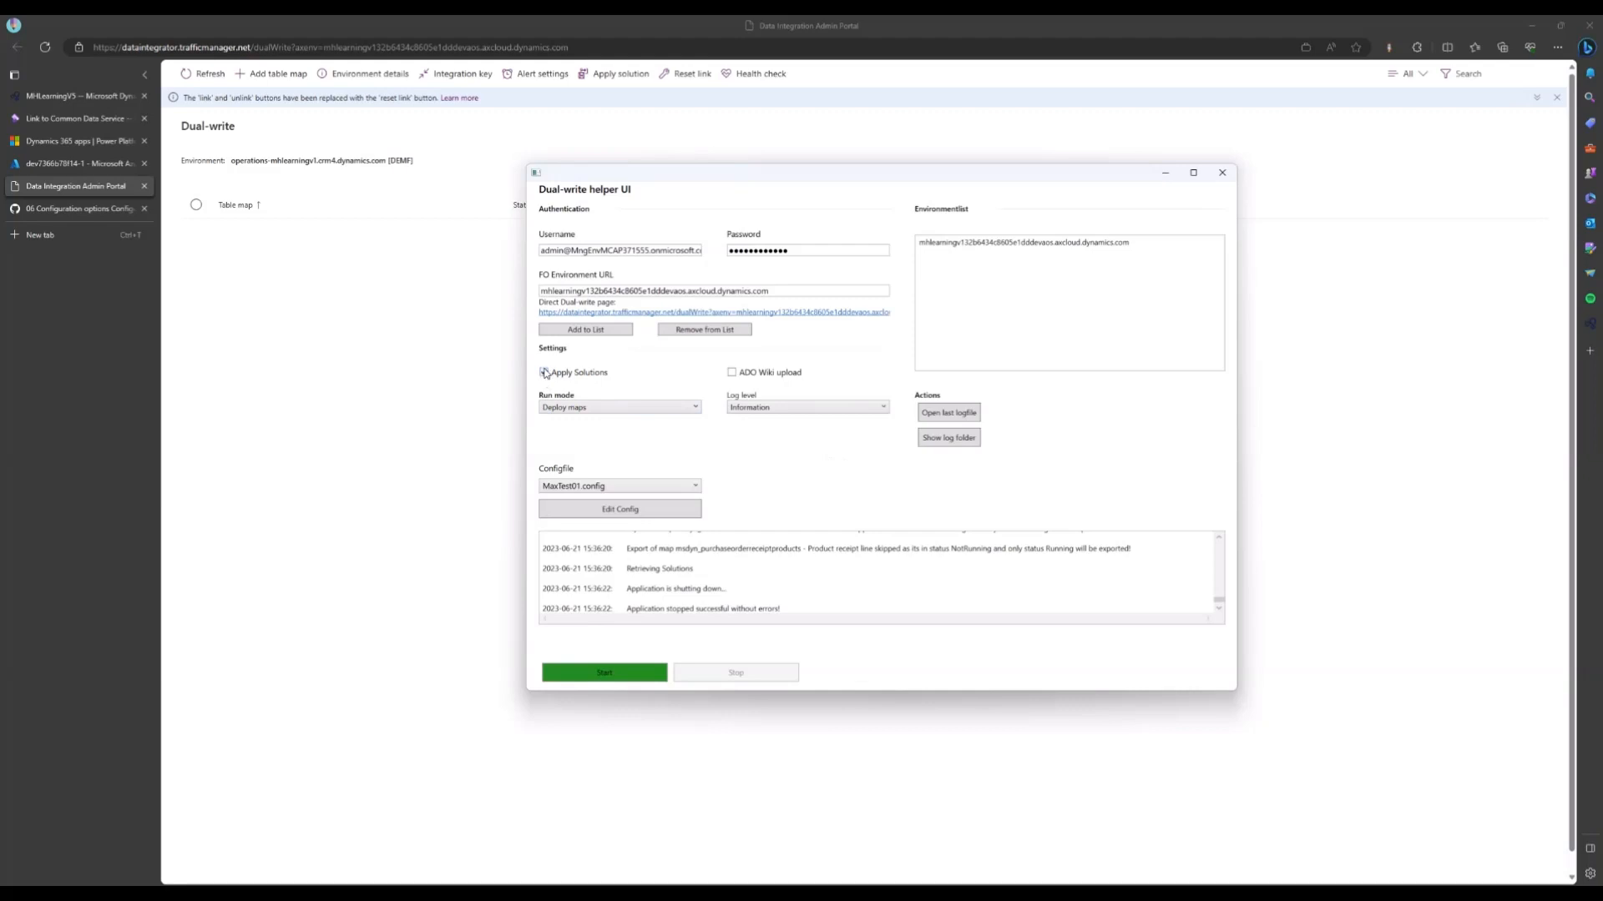
pyautogui.click(598, 407)
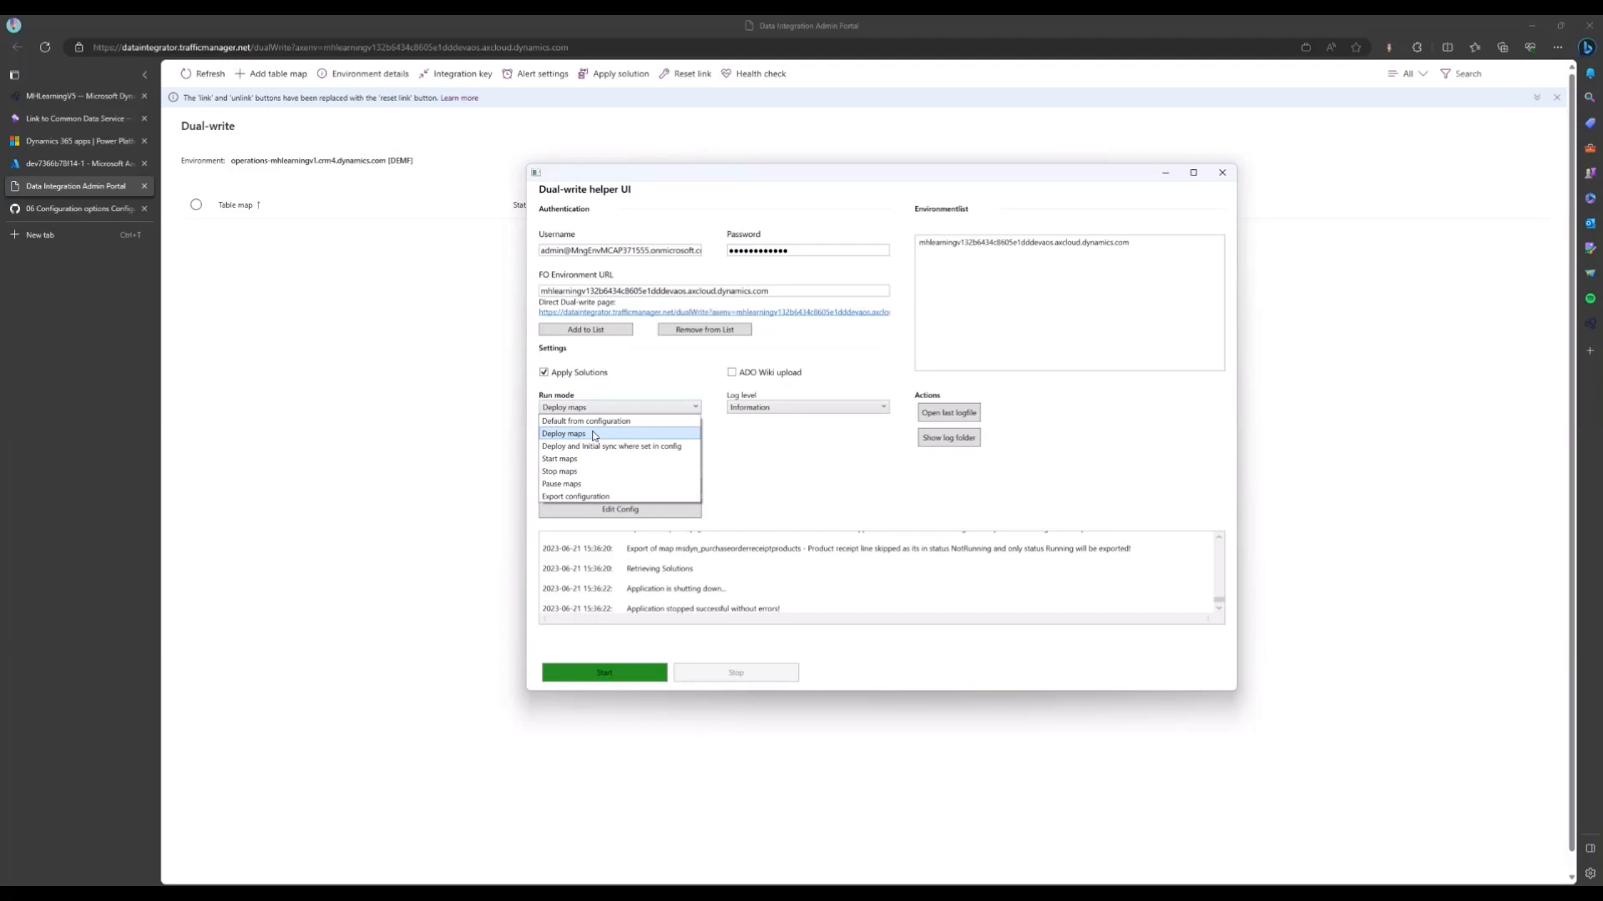
pyautogui.click(594, 434)
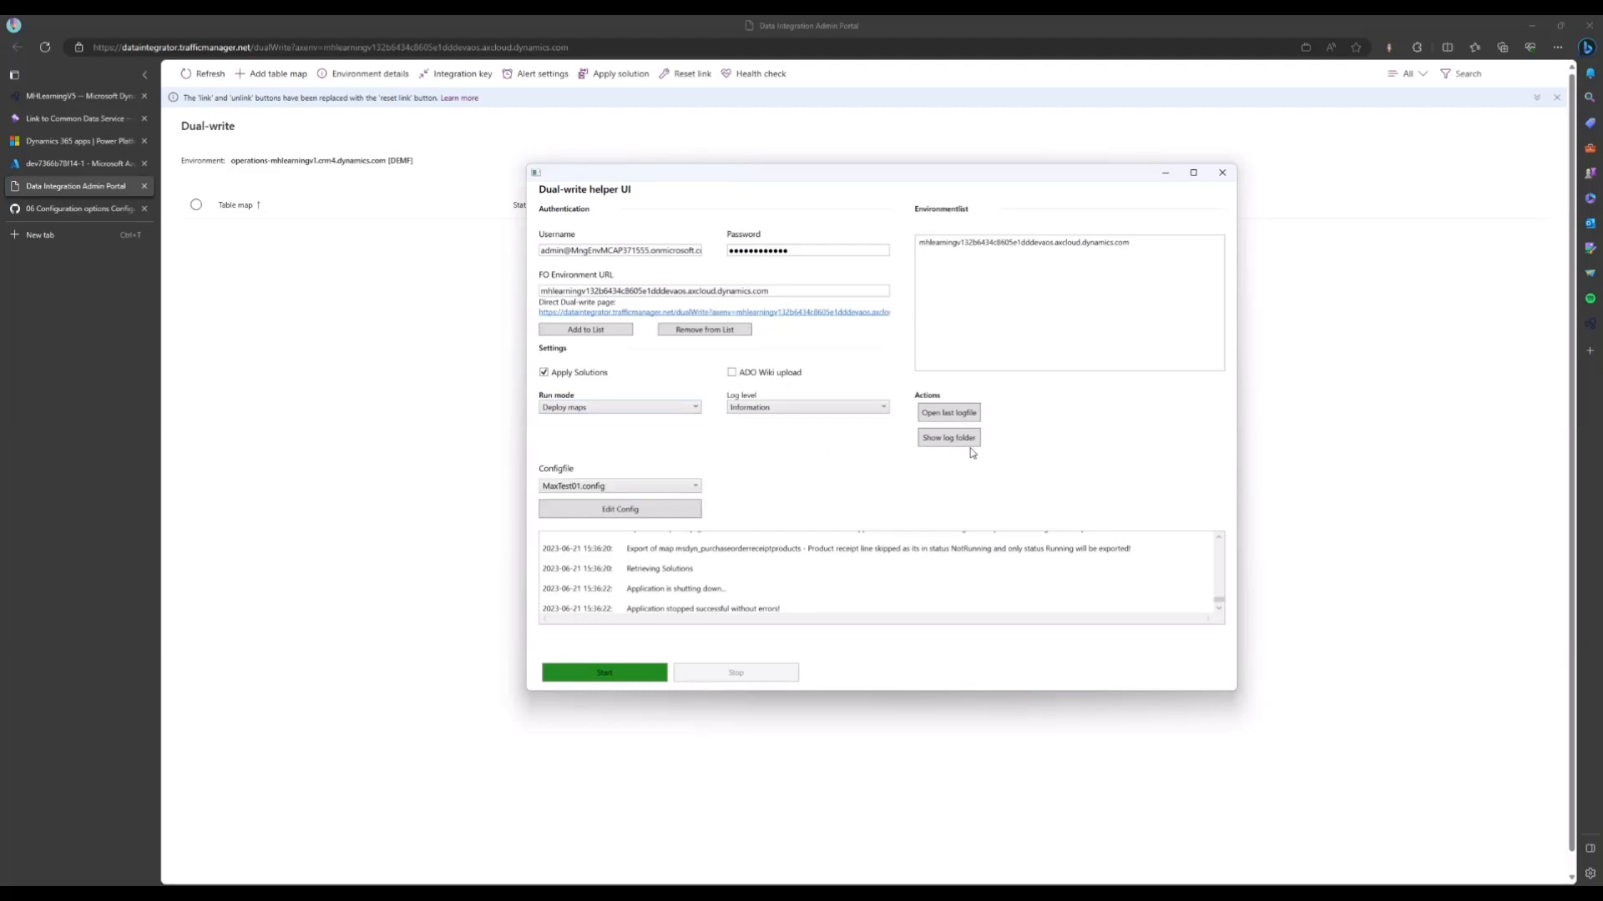
# Choose MaxTest01.config as the config file and start the deployment run
pyautogui.click(610, 486)
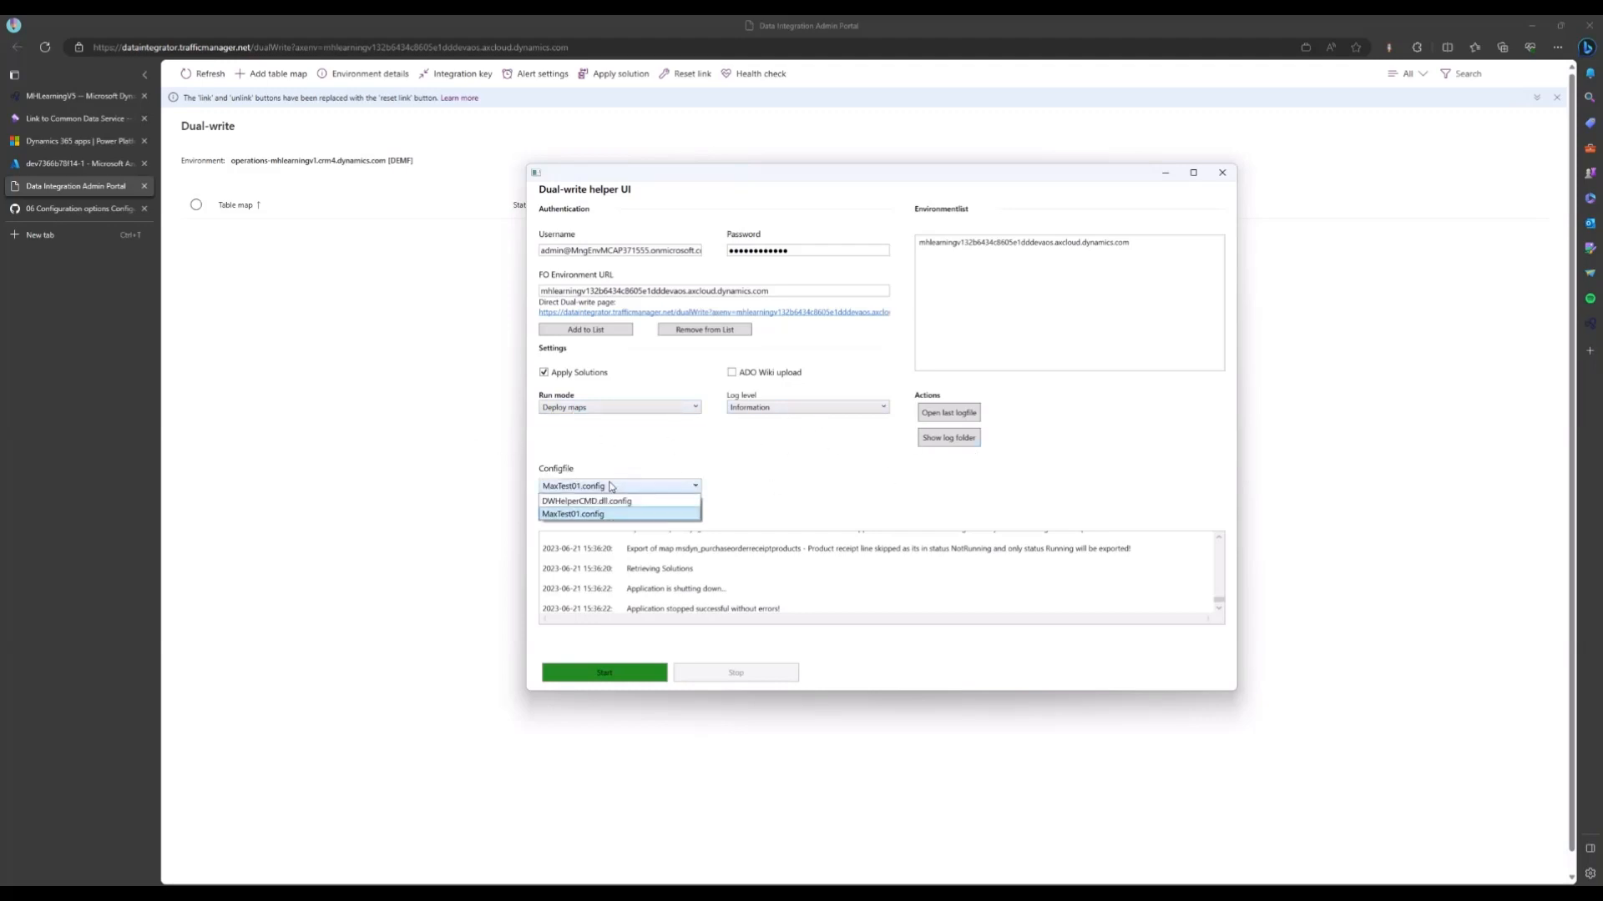
pyautogui.click(572, 514)
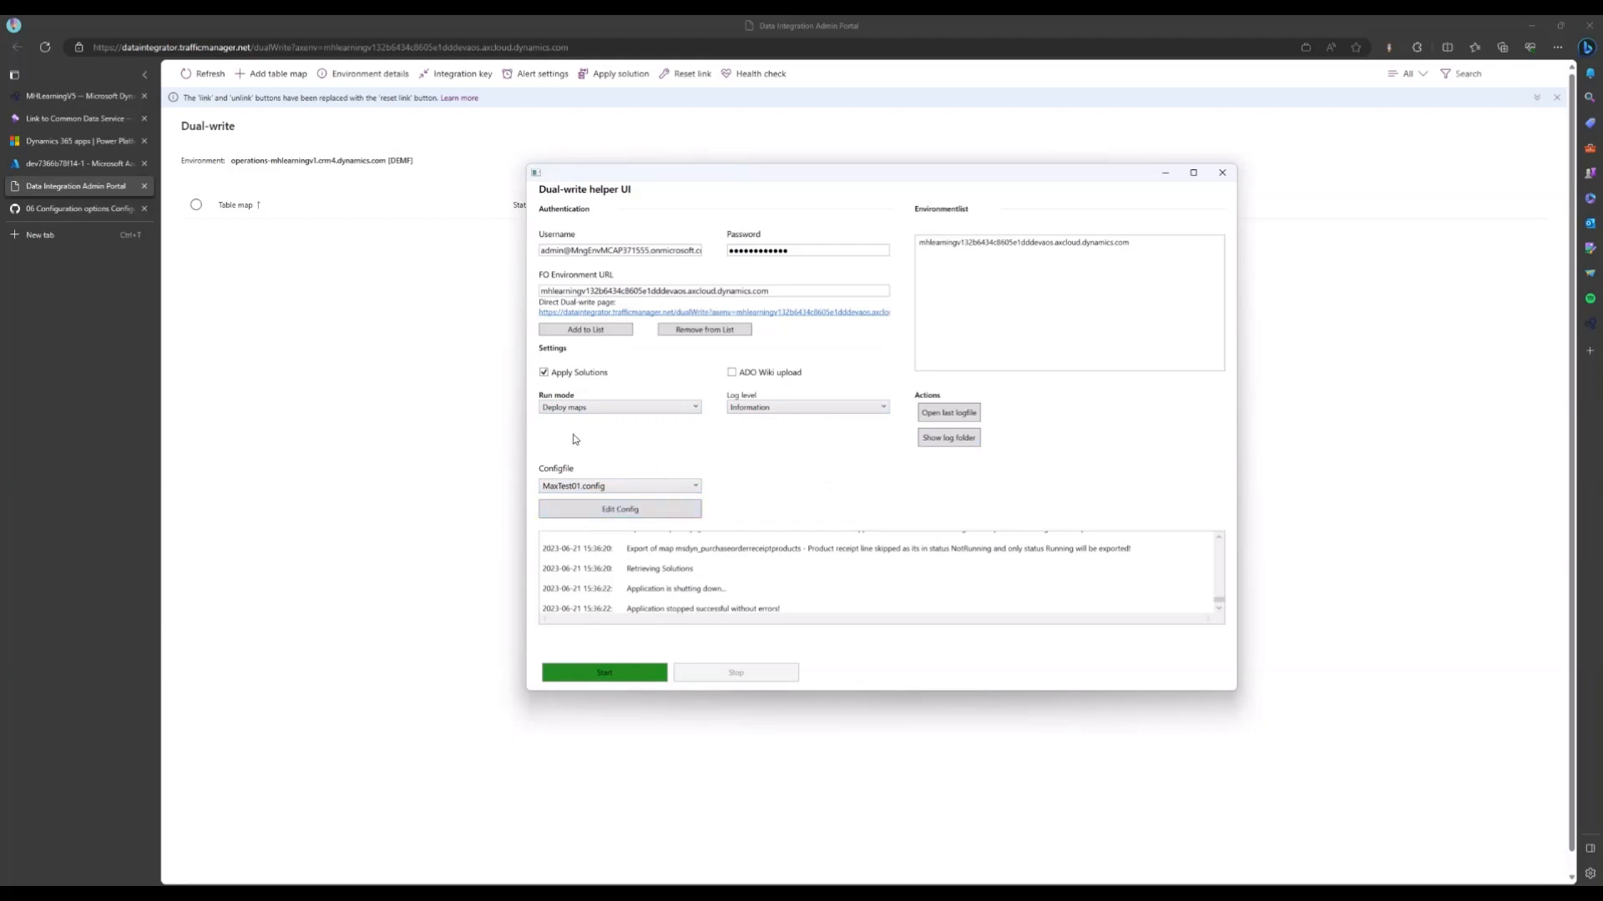
pyautogui.click(615, 678)
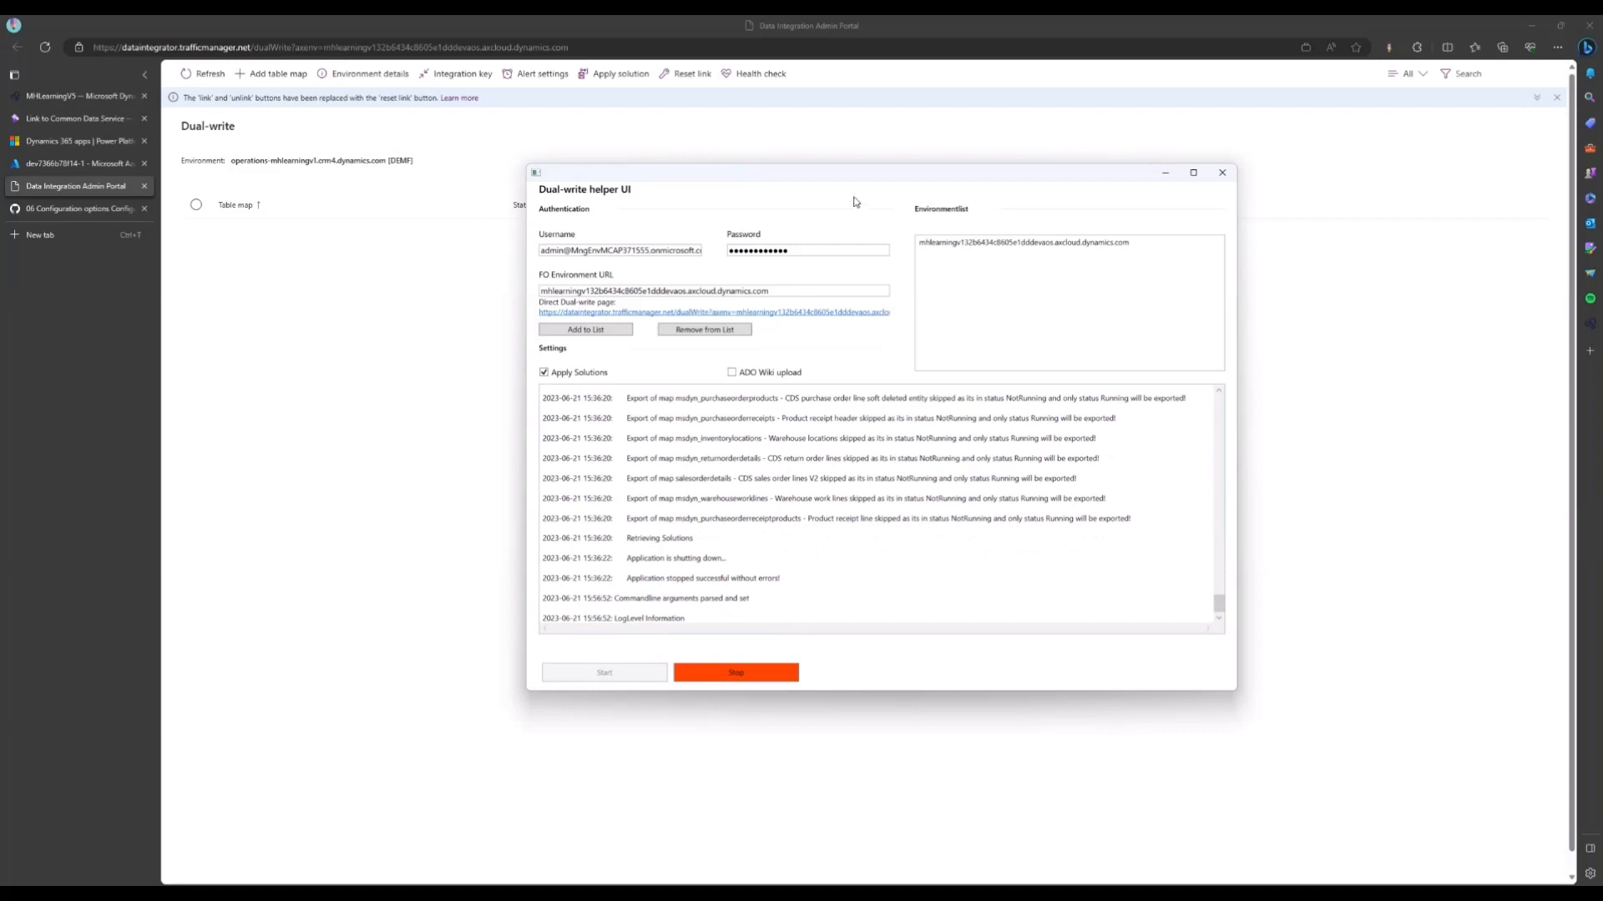
# Refresh the portal's dual-write table map list twice while the helper applies the solutions, returning to the helper's log each time
pyautogui.moveTo(684, 176); pyautogui.dragTo(999, 152)
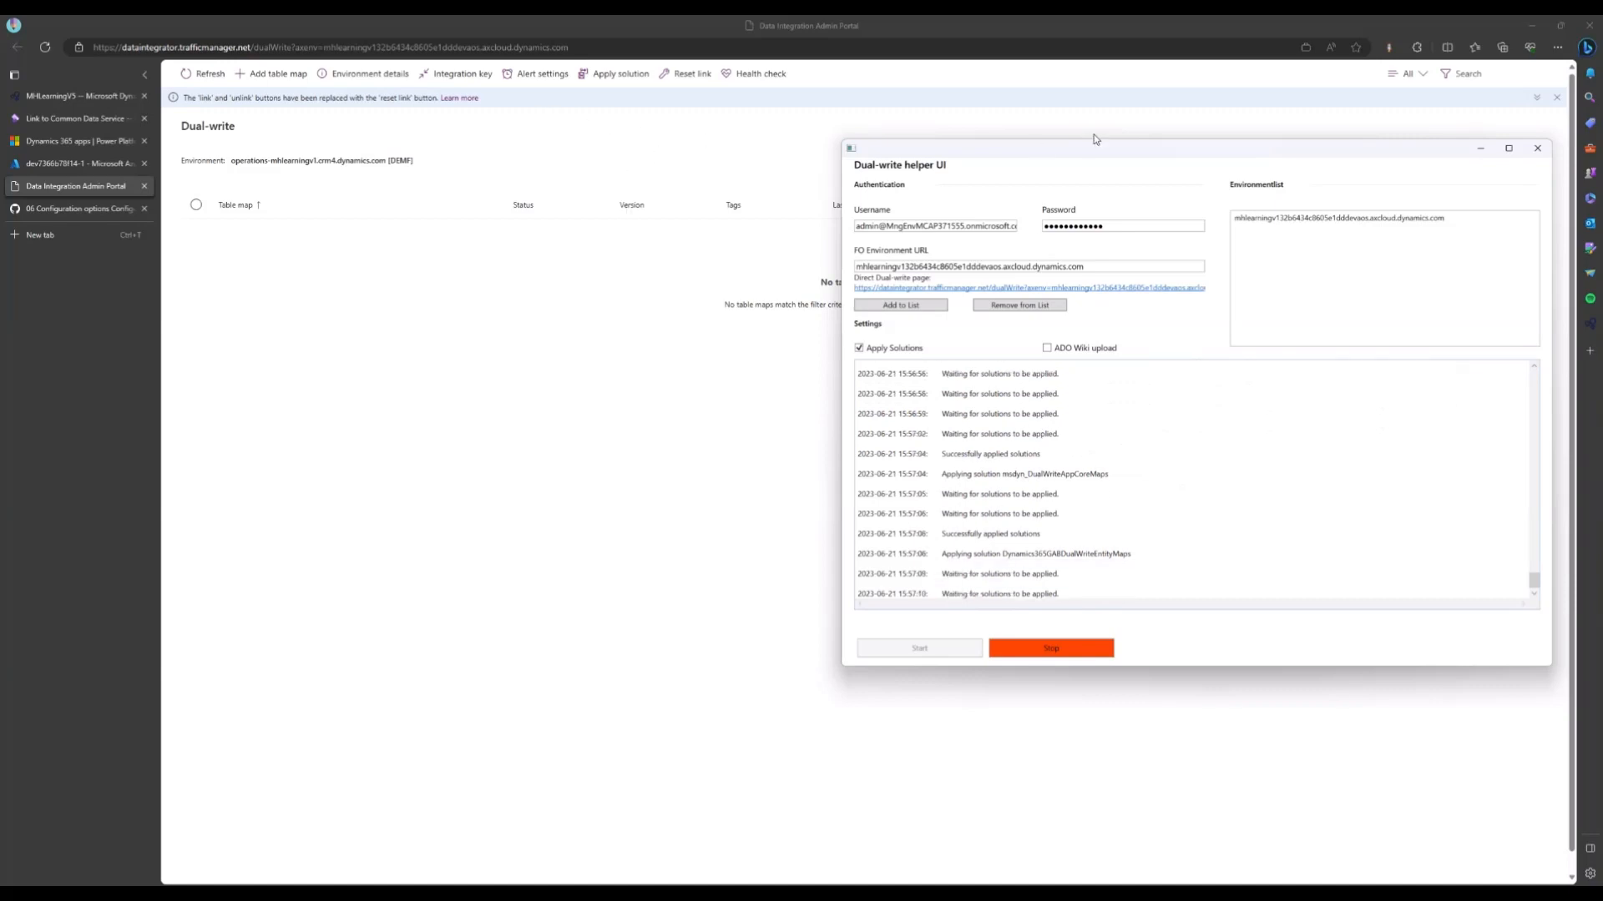
pyautogui.moveTo(1089, 155); pyautogui.dragTo(1089, 343)
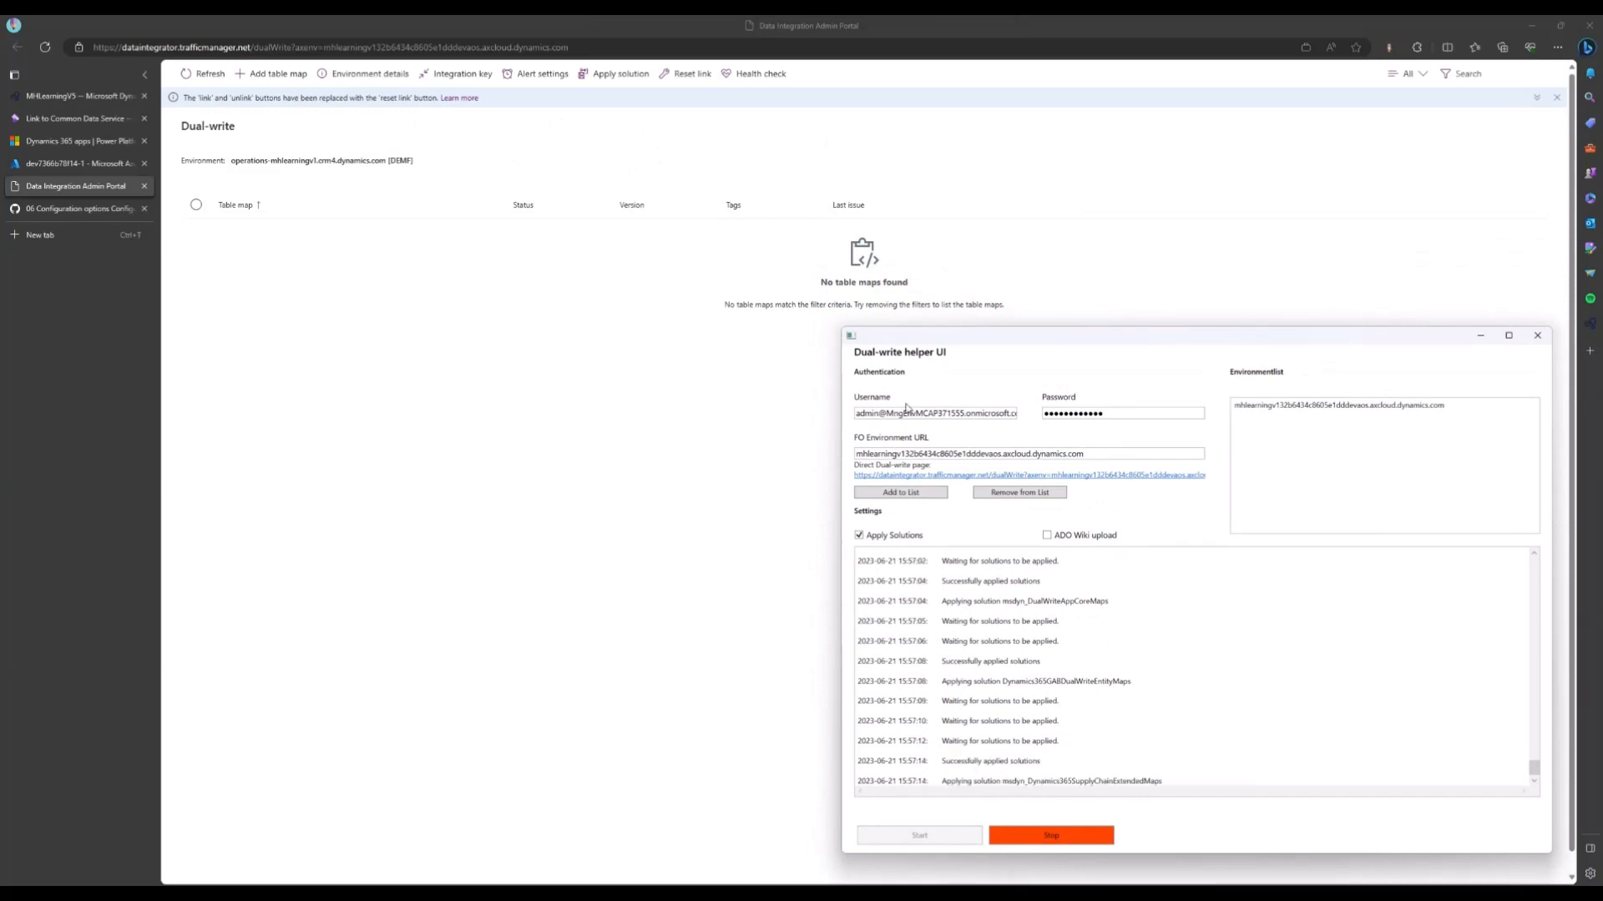
pyautogui.click(204, 73)
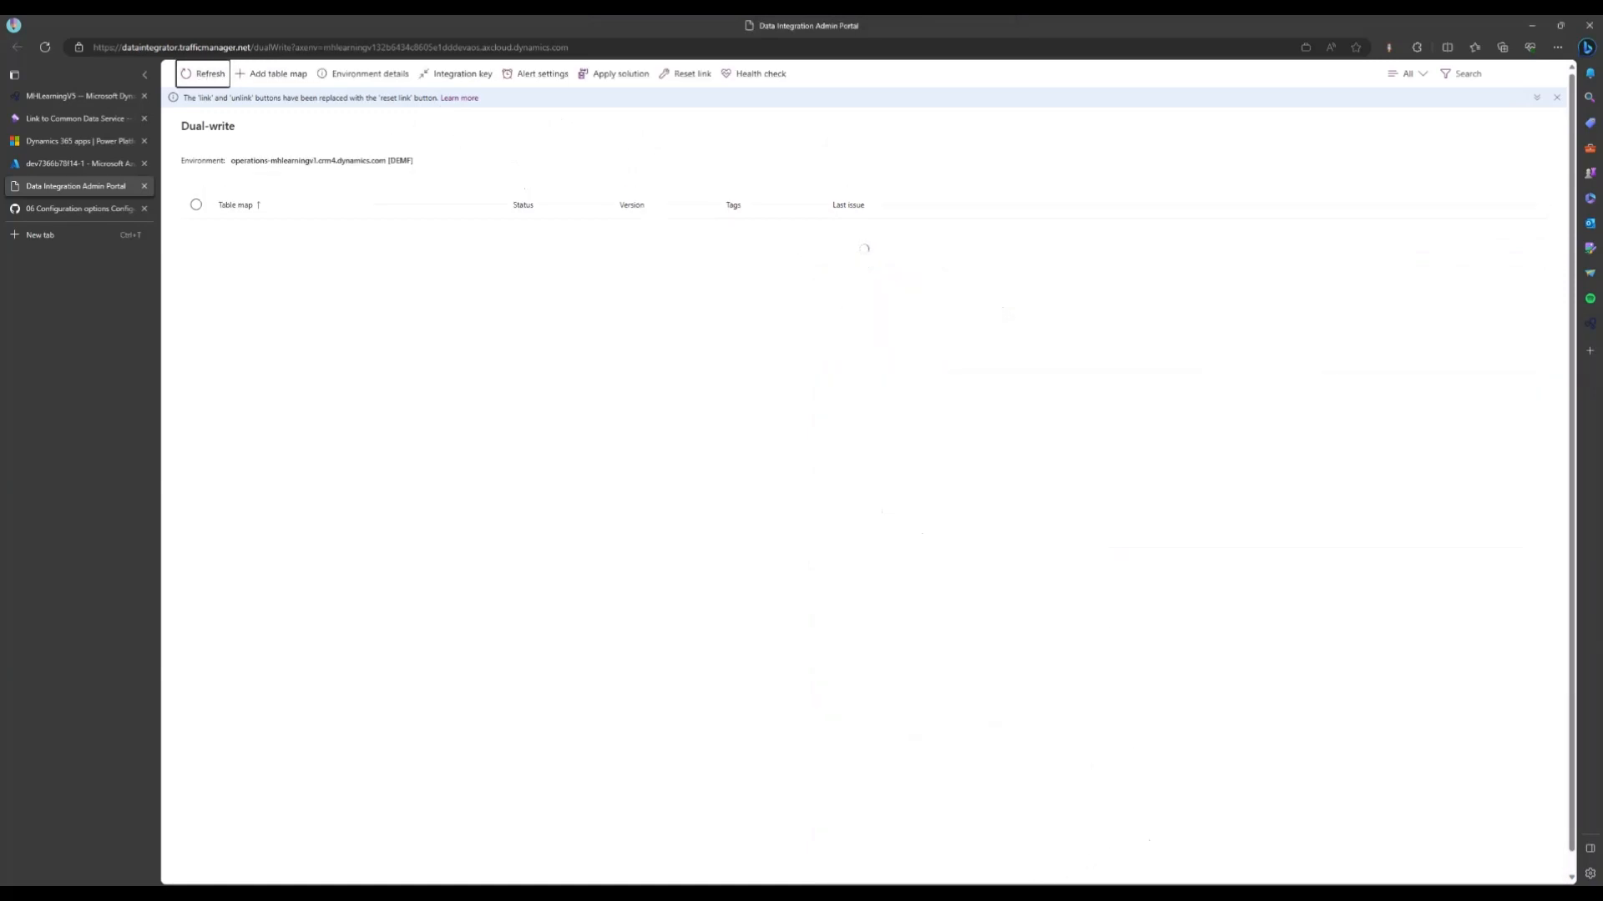
pyautogui.hotkey('alt', 'Tab')
pyautogui.moveTo(1083, 340); pyautogui.dragTo(1106, 170)
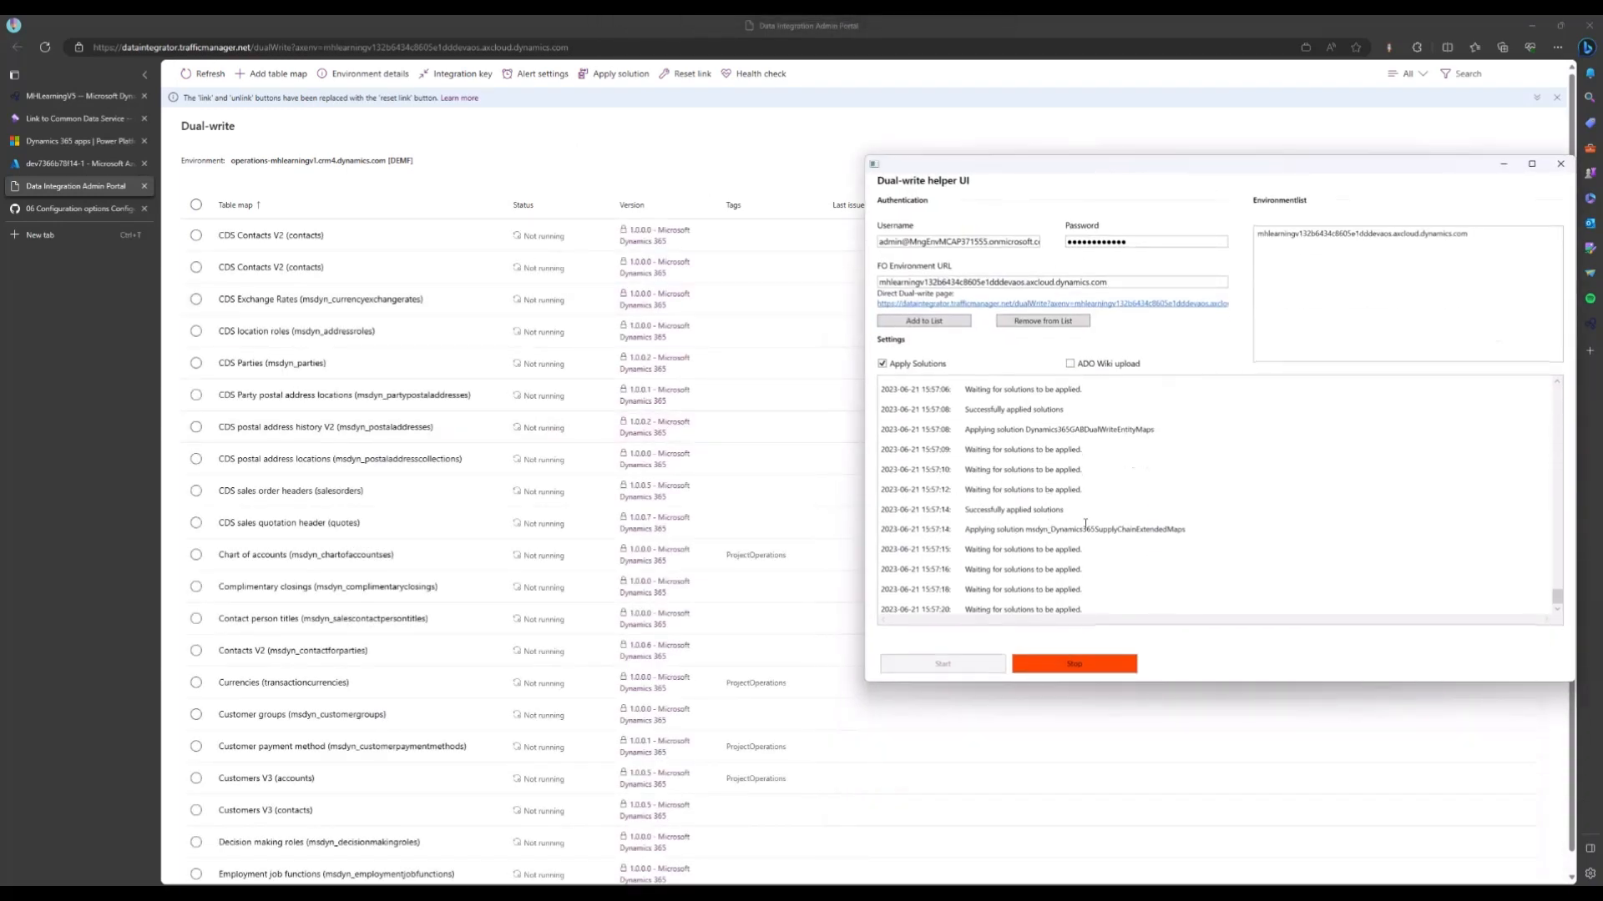
pyautogui.click(203, 74)
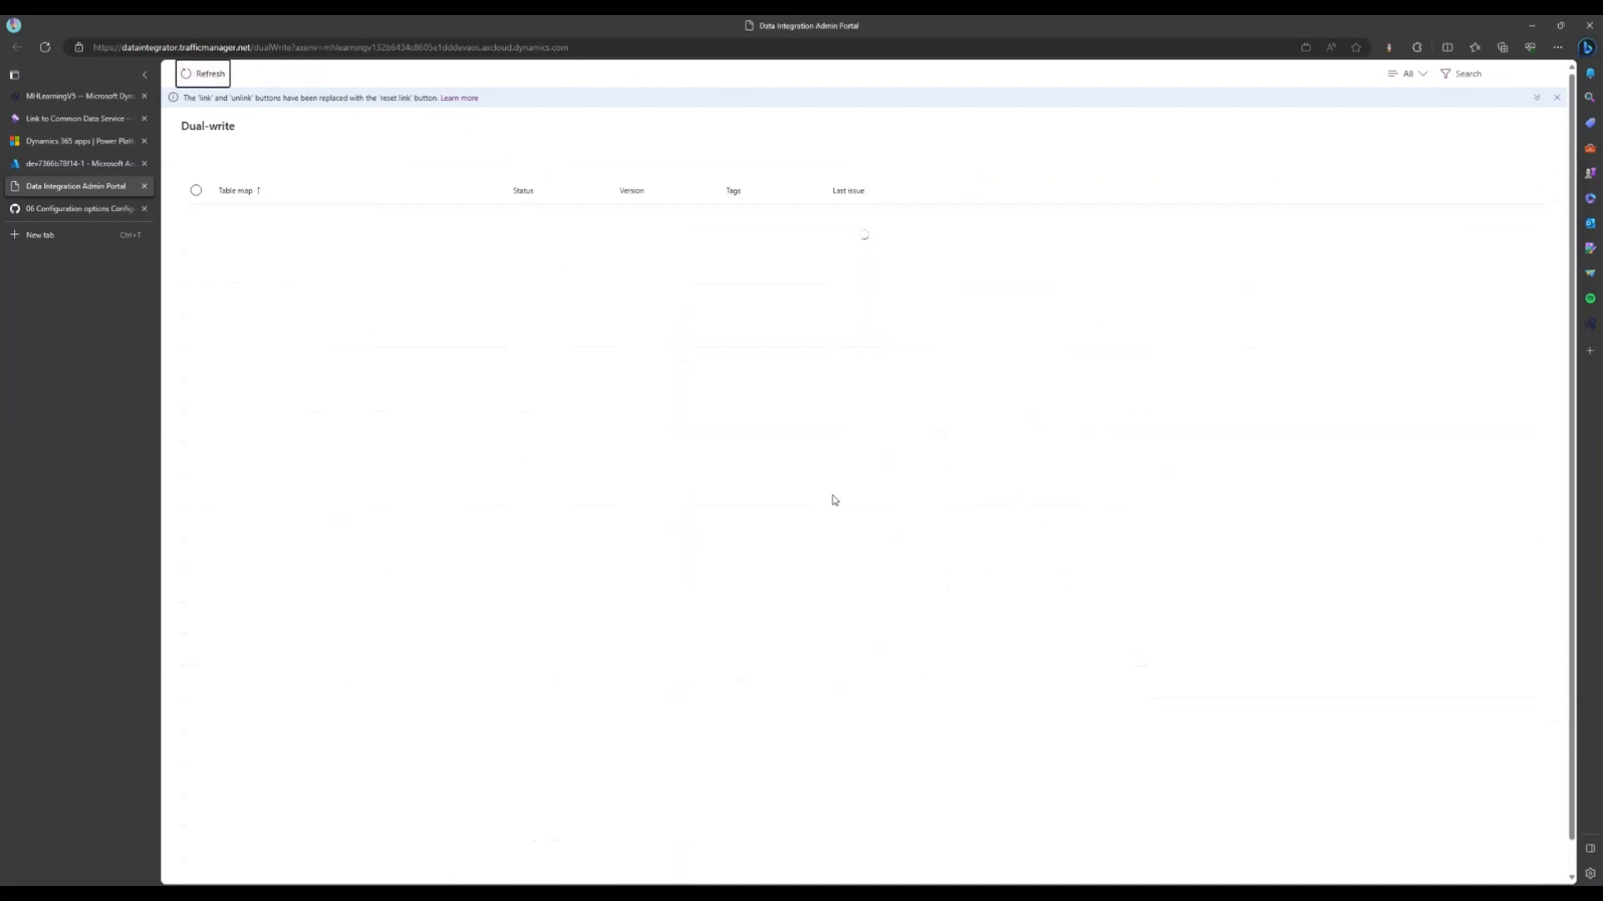
pyautogui.hotkey('alt', 'Tab')
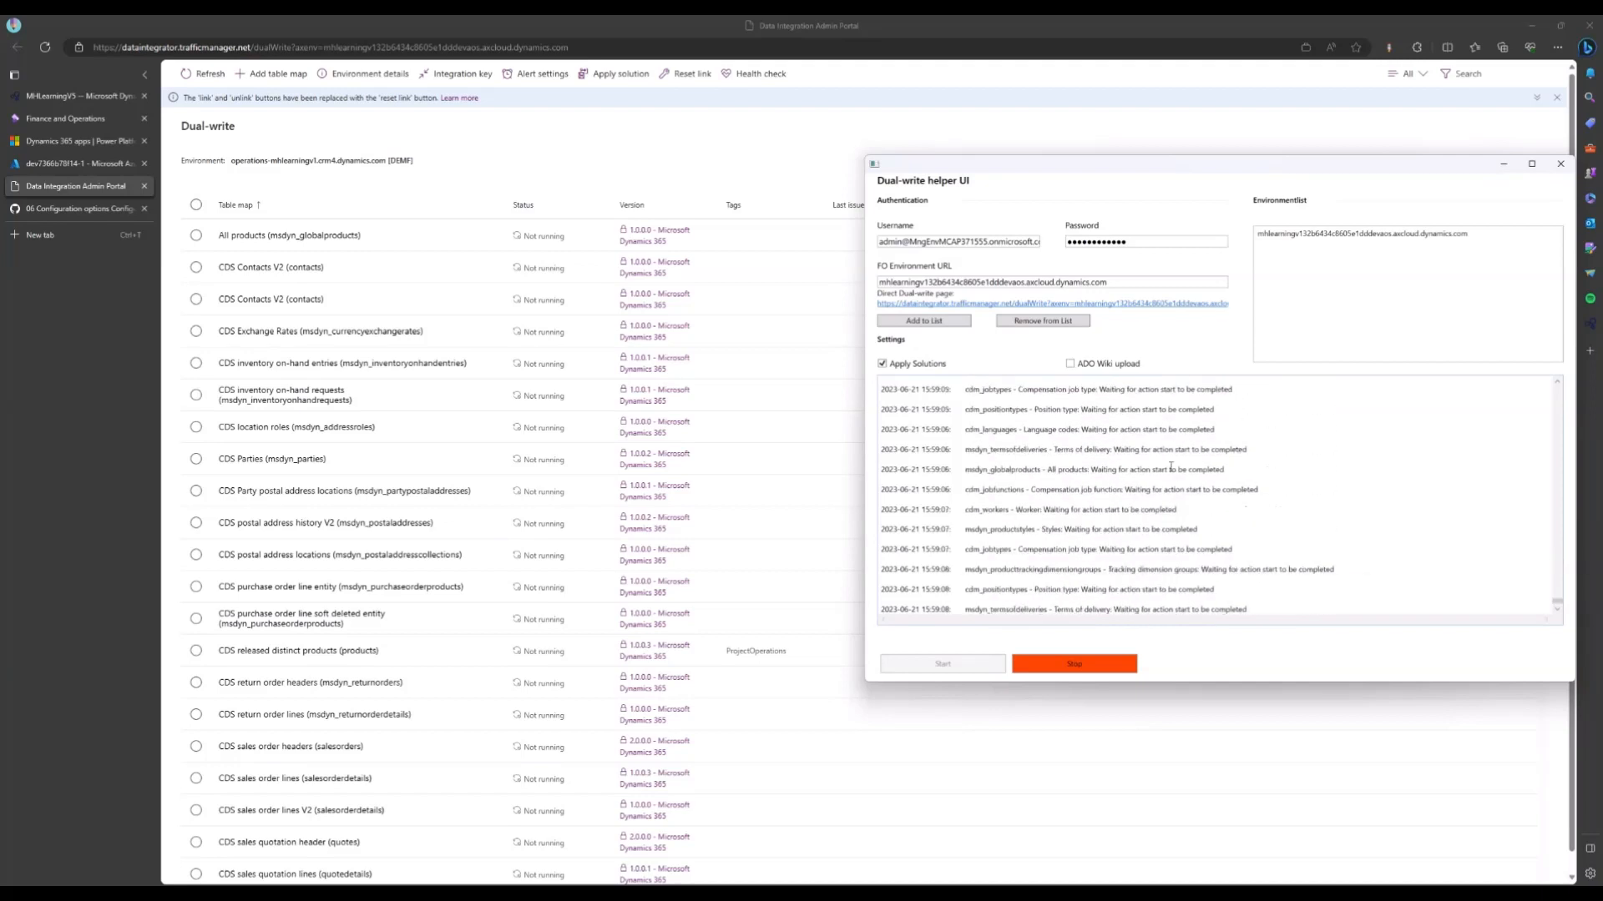
# Refresh the portal's table map list again and look through the statuses of the individual maps
pyautogui.click(686, 183)
pyautogui.click(205, 74)
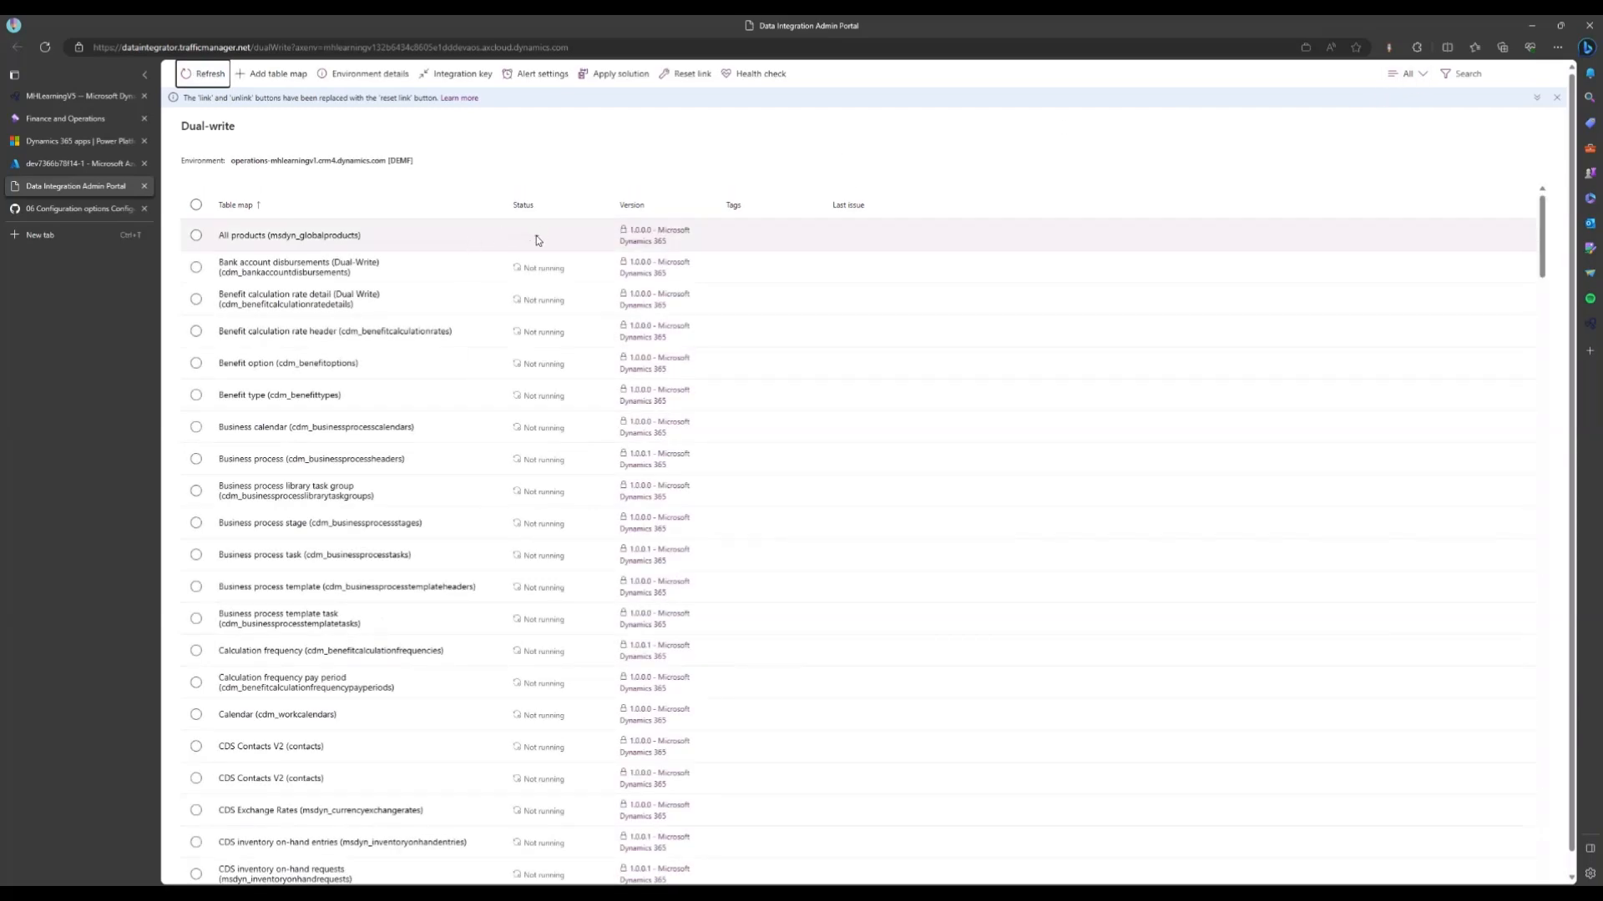
pyautogui.scroll(-15, 526, 241)
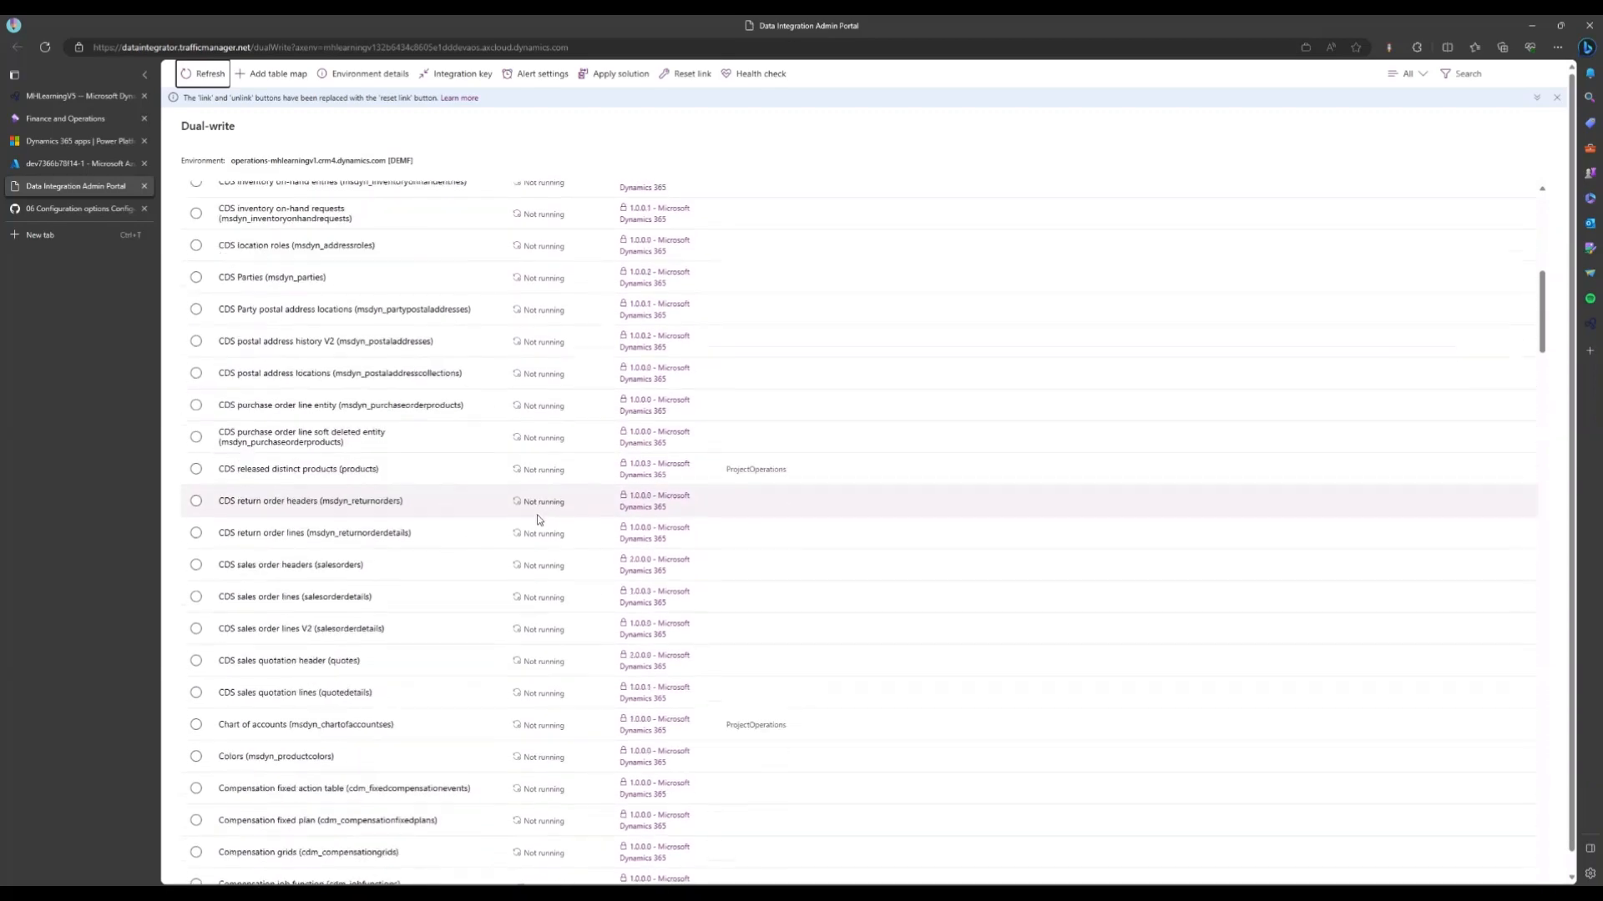
pyautogui.scroll(6, 578, 505)
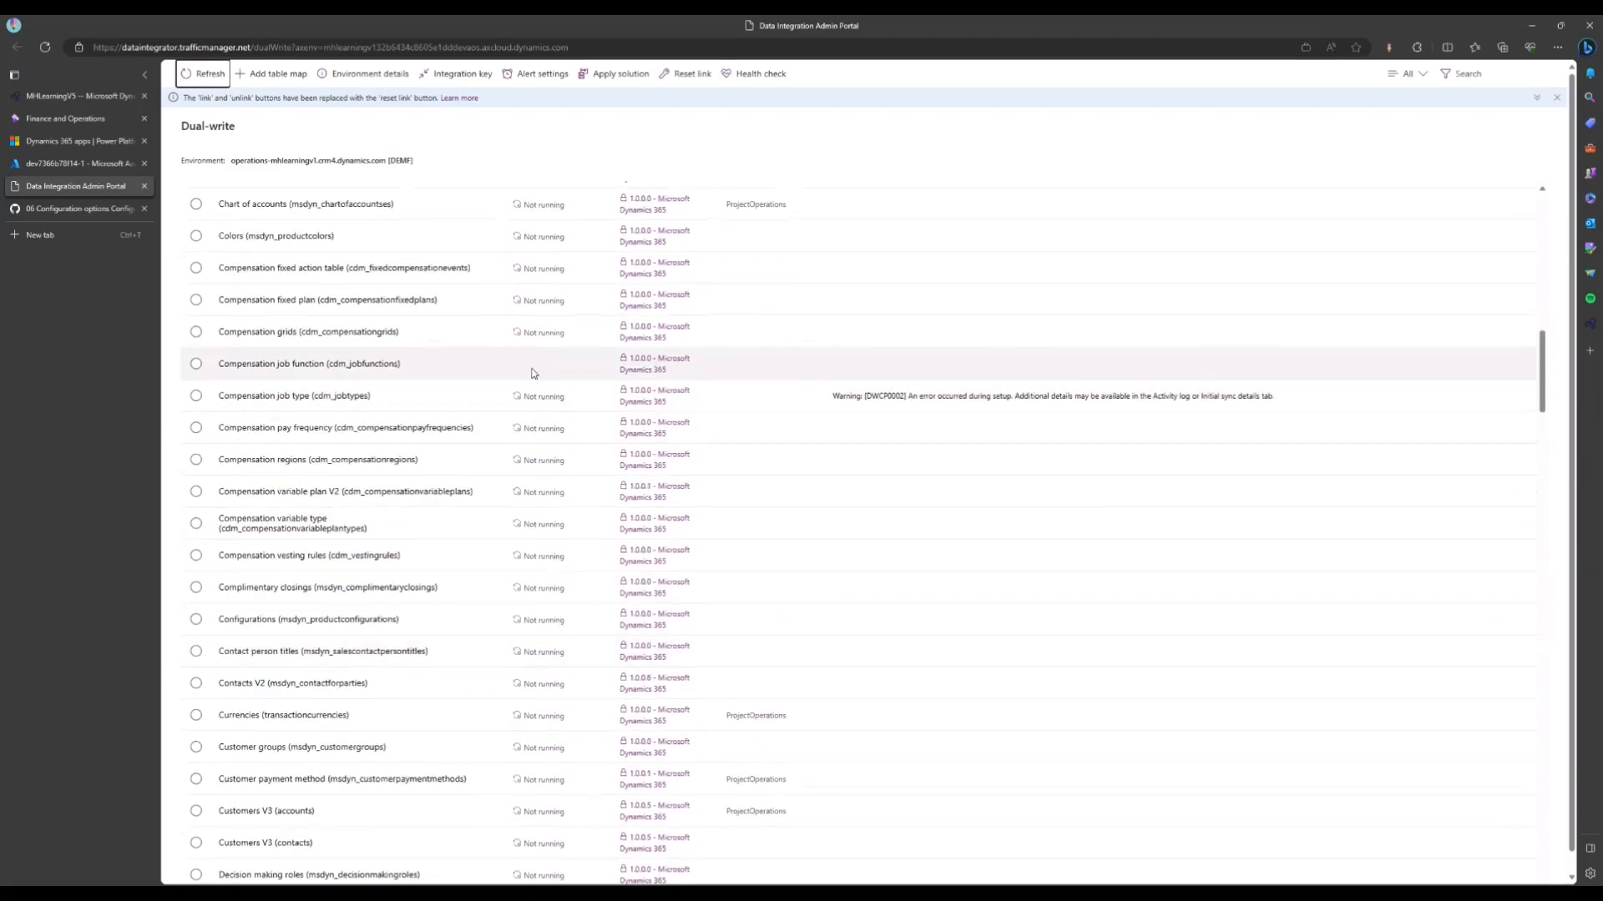
pyautogui.scroll(-18, 563, 413)
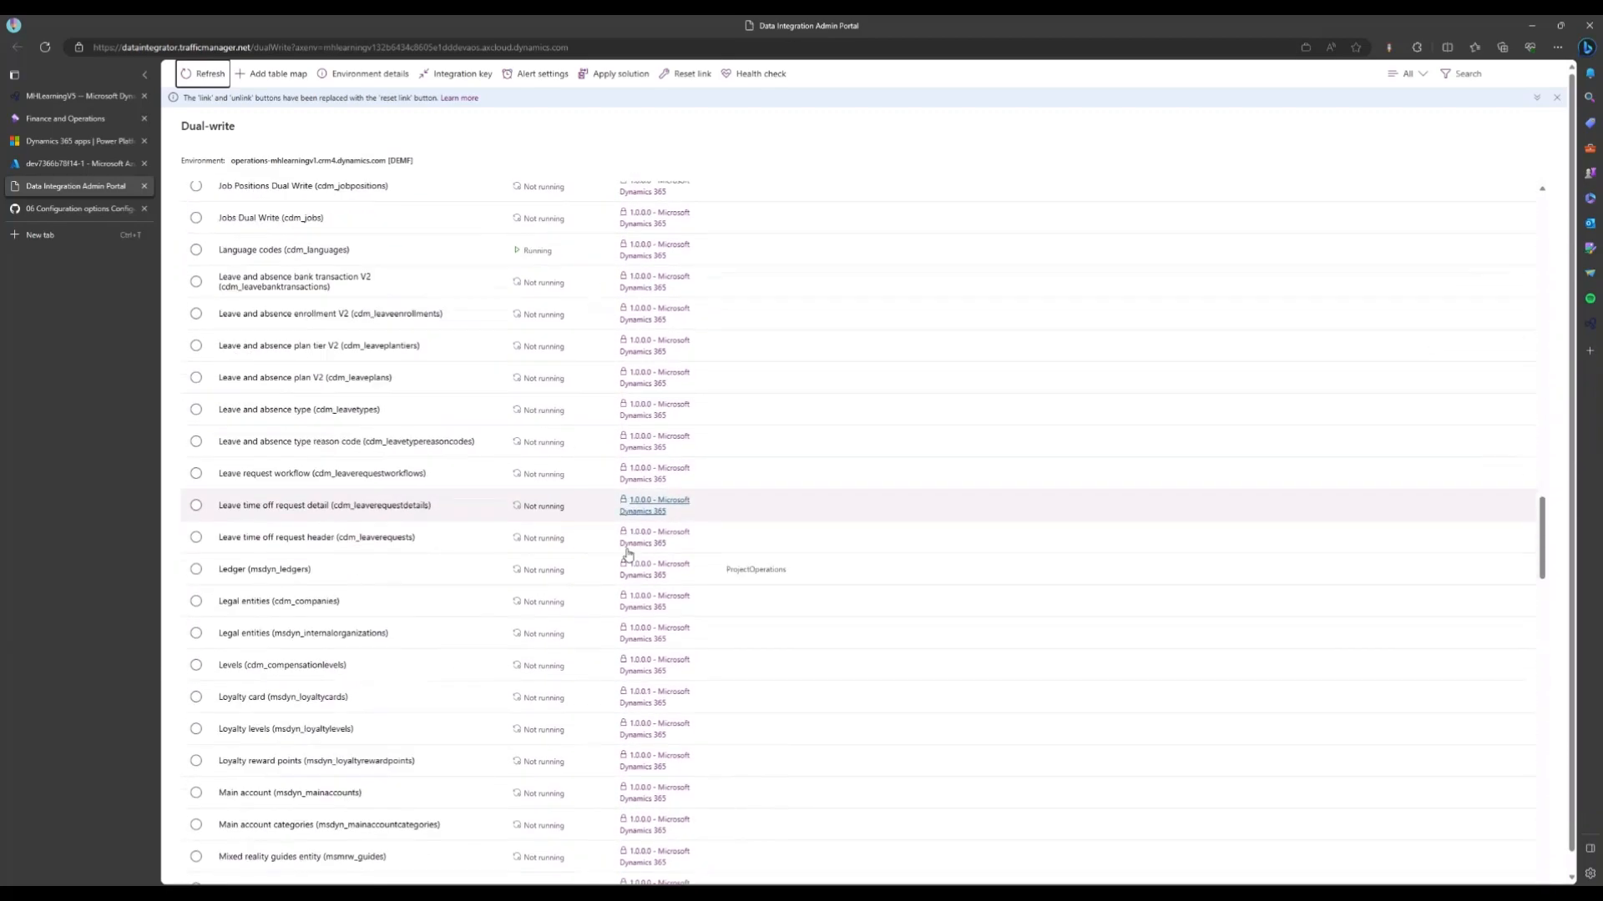
pyautogui.scroll(-18, 611, 565)
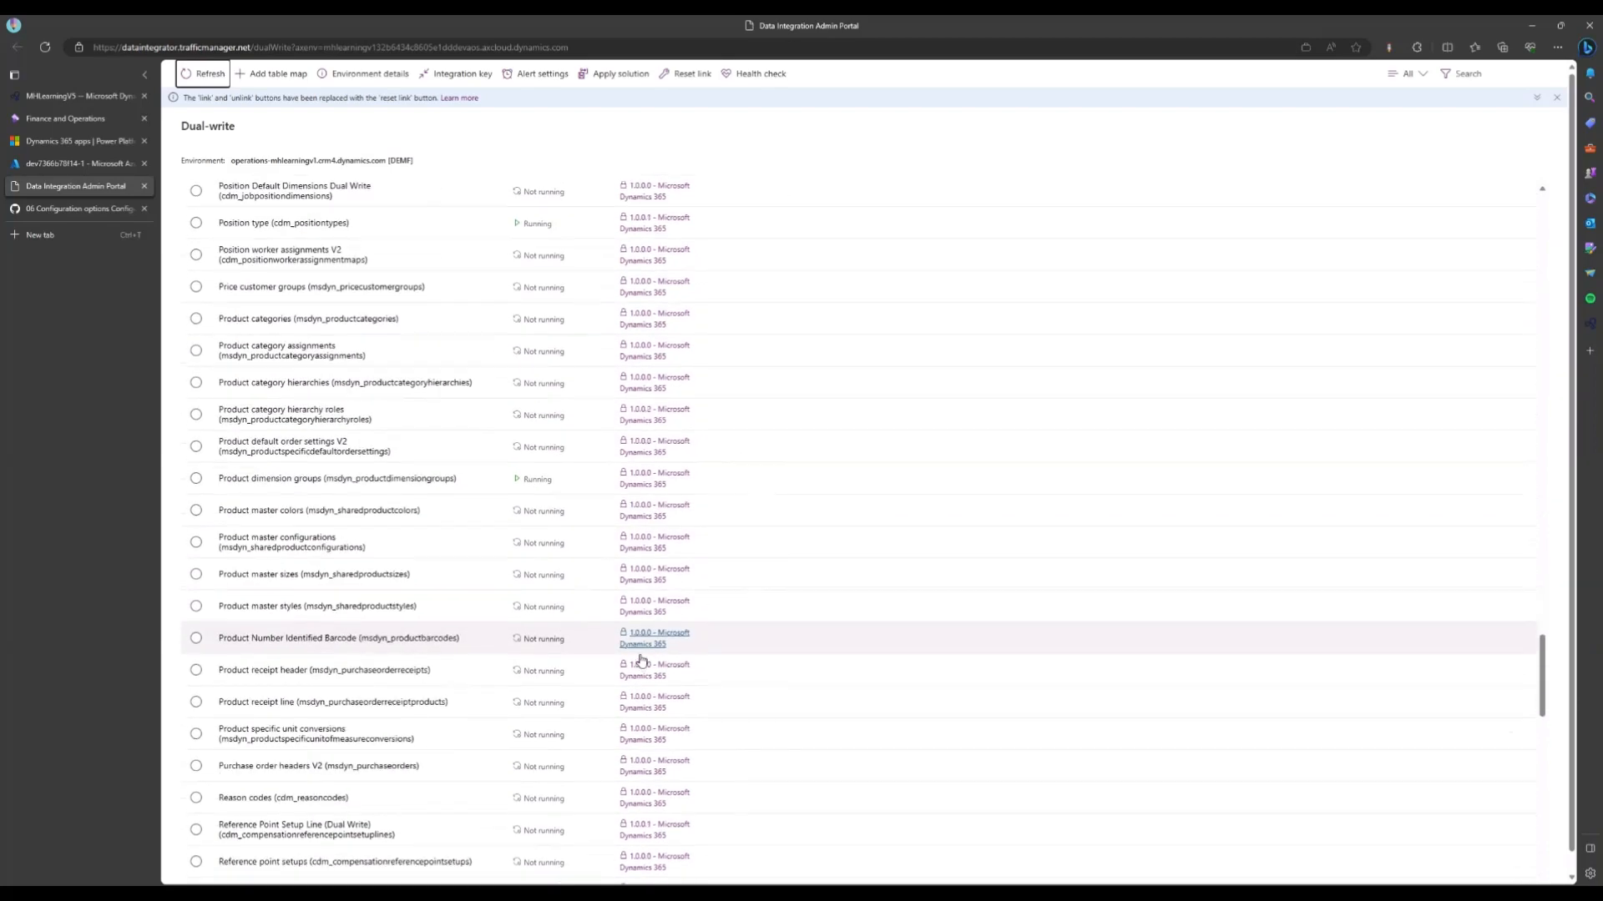
# Bring up the helper's log beside the portal and compare its progress with the table map statuses
pyautogui.click(1043, 894)
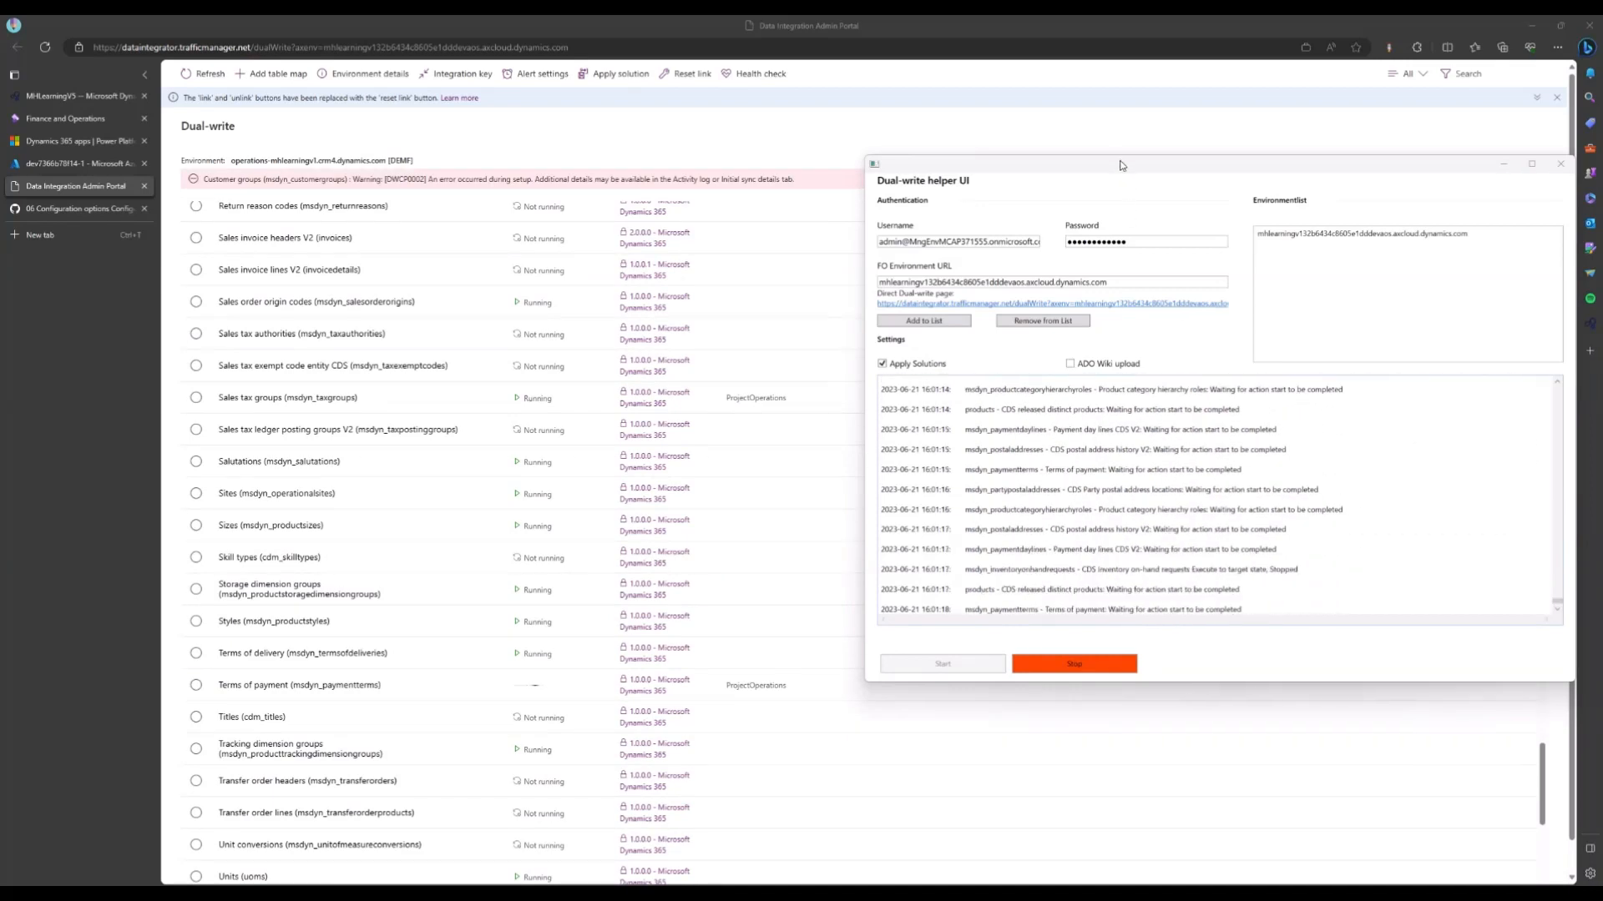
pyautogui.moveTo(1122, 164); pyautogui.dragTo(1079, 257)
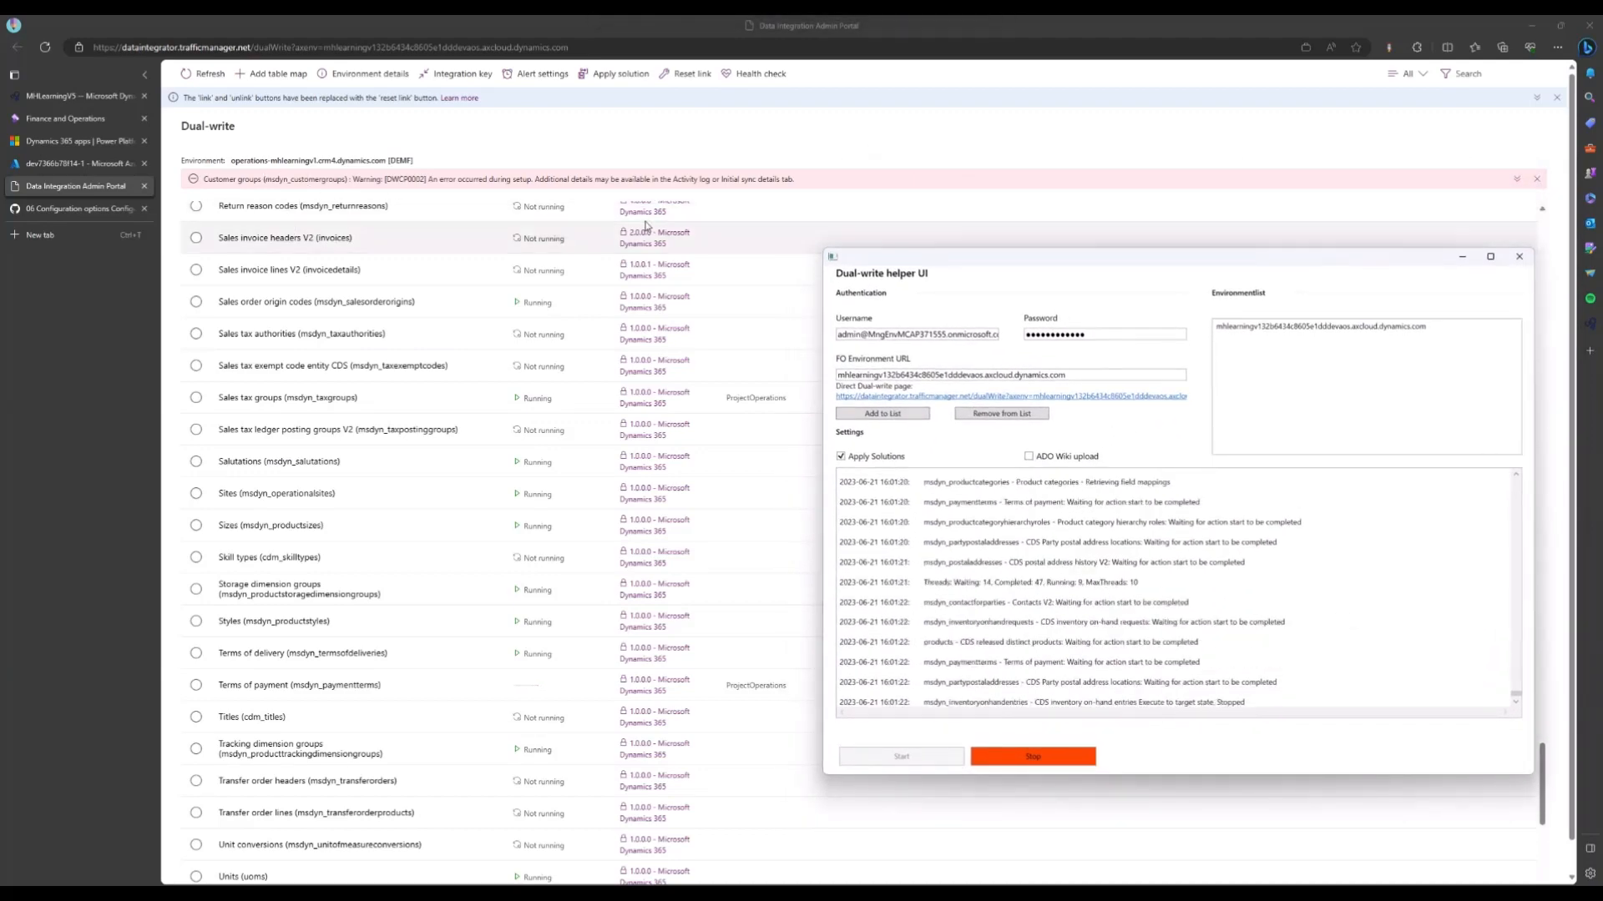
pyautogui.scroll(-3, 645, 225)
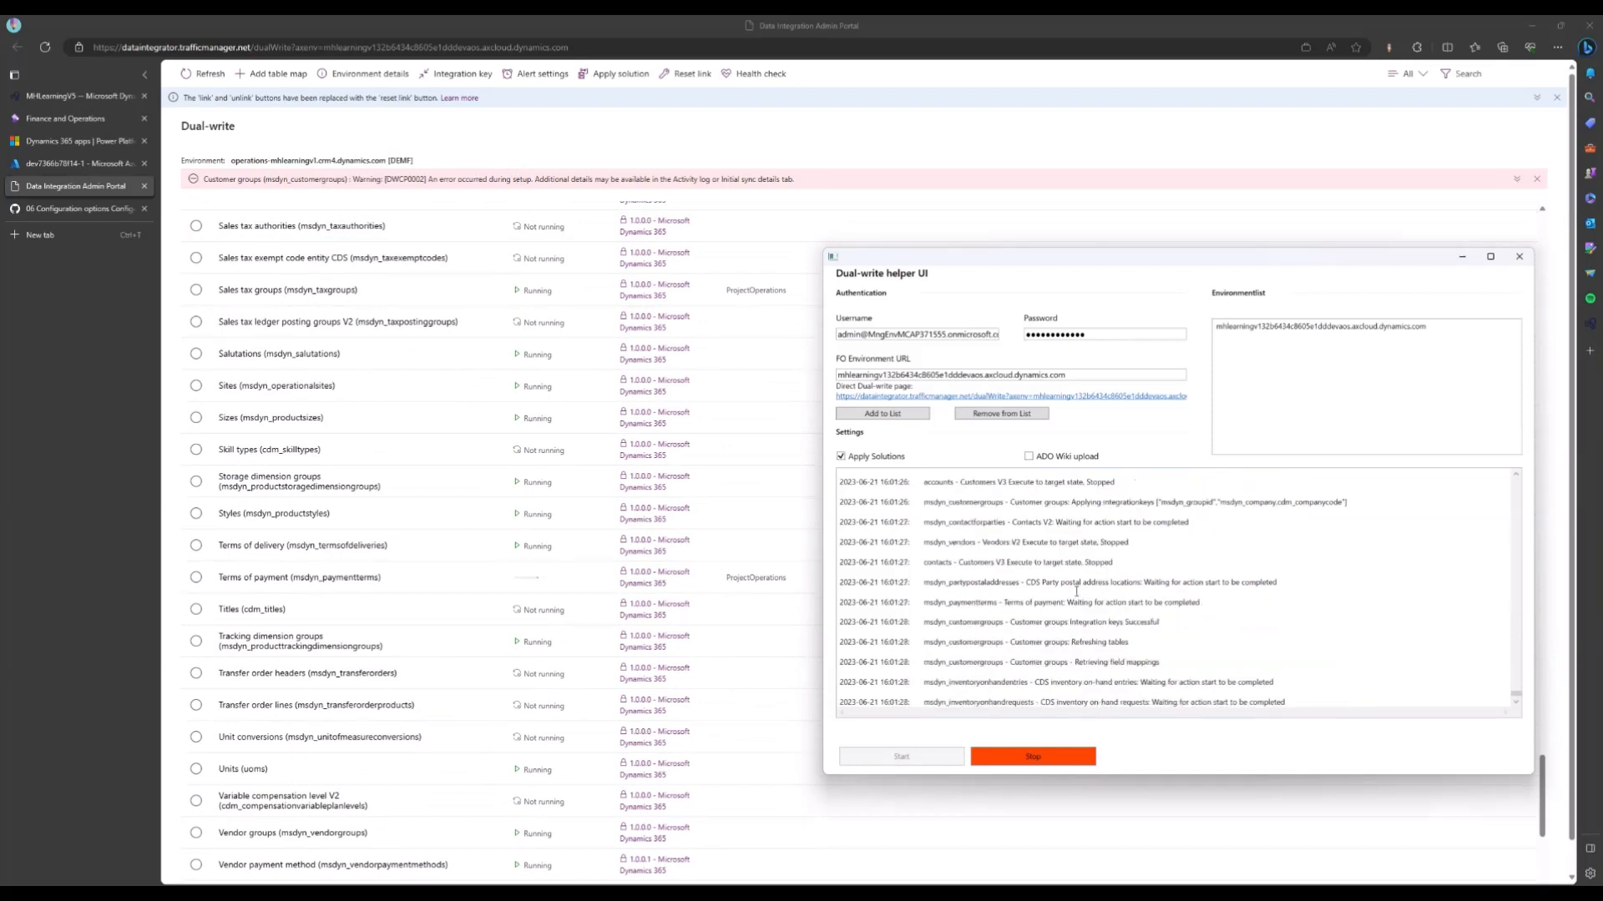
pyautogui.scroll(2, 698, 260)
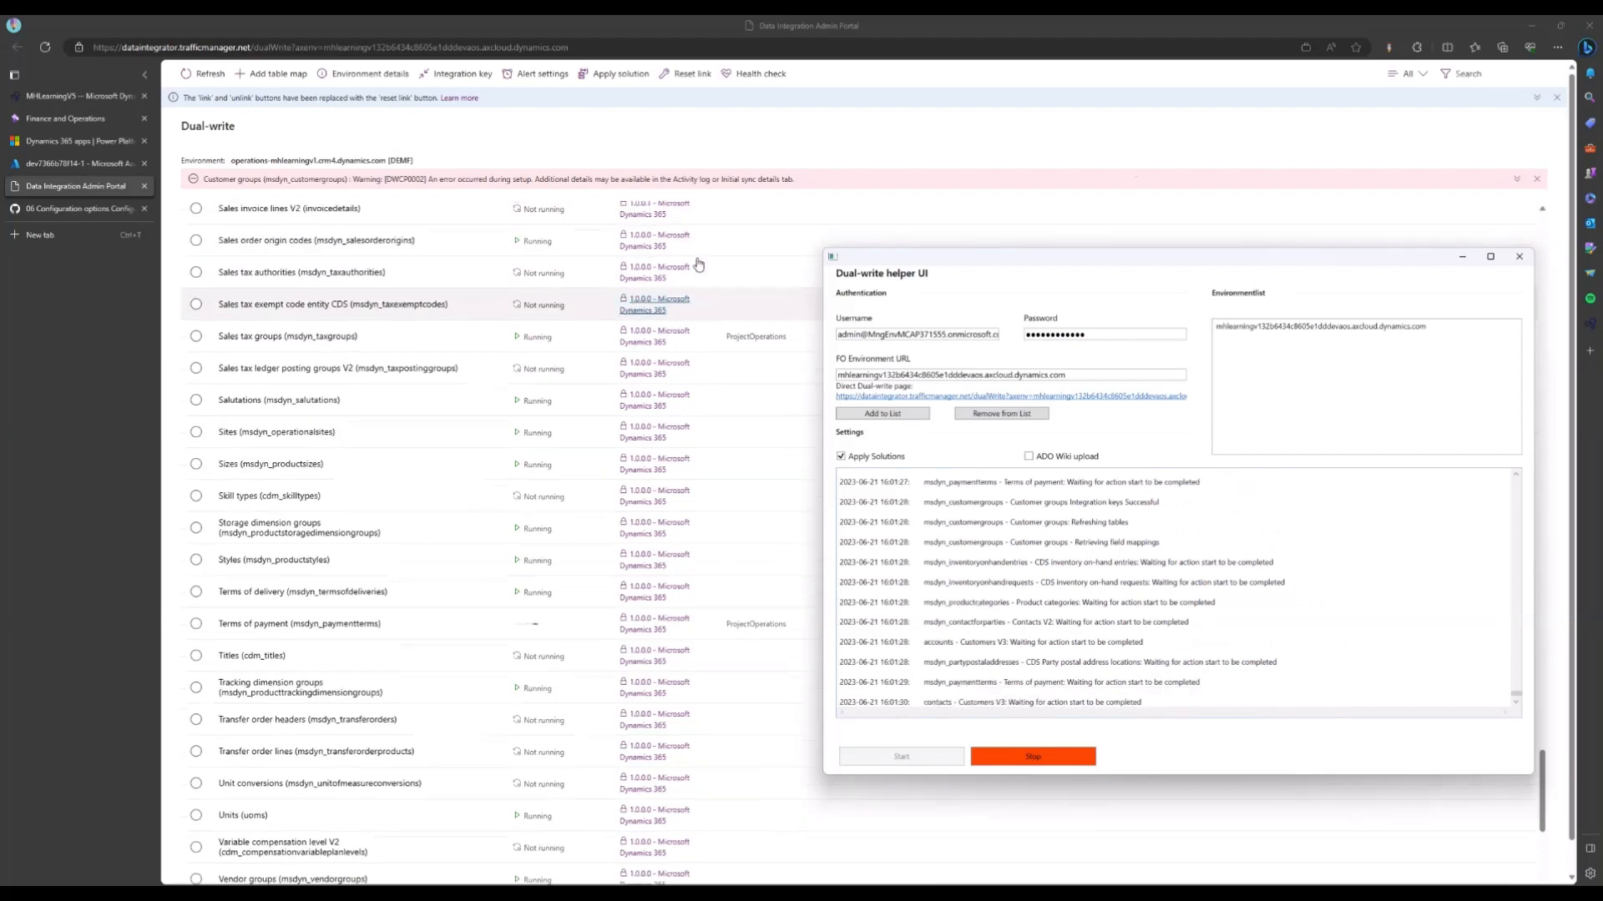
pyautogui.moveTo(975, 257); pyautogui.dragTo(997, 272)
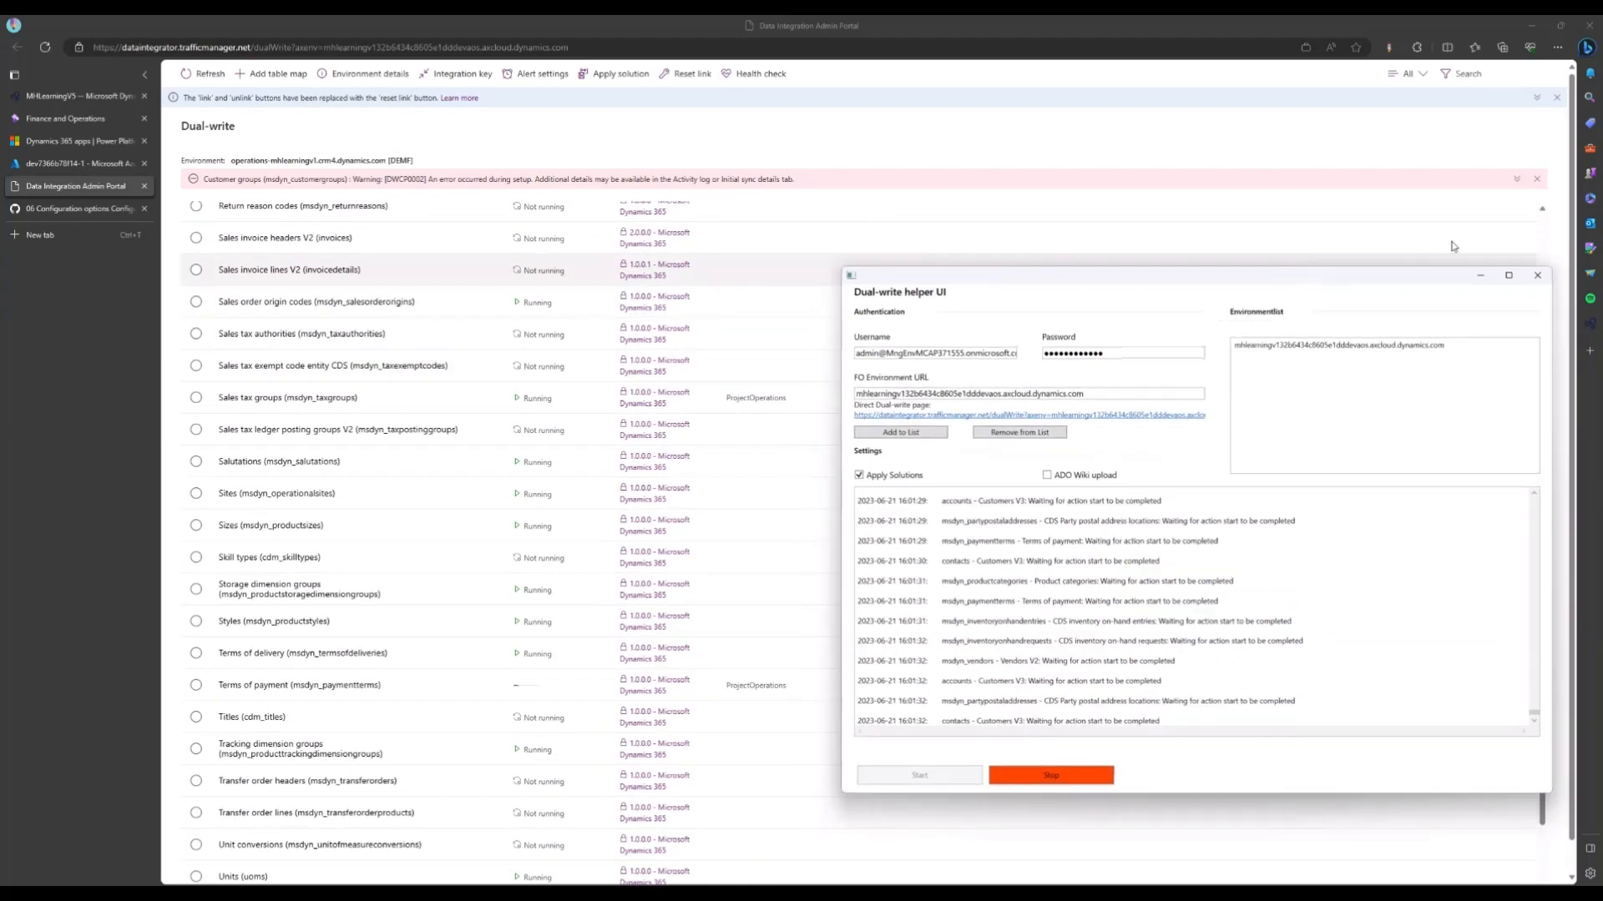
pyautogui.scroll(1, 658, 253)
pyautogui.scroll(15, 660, 259)
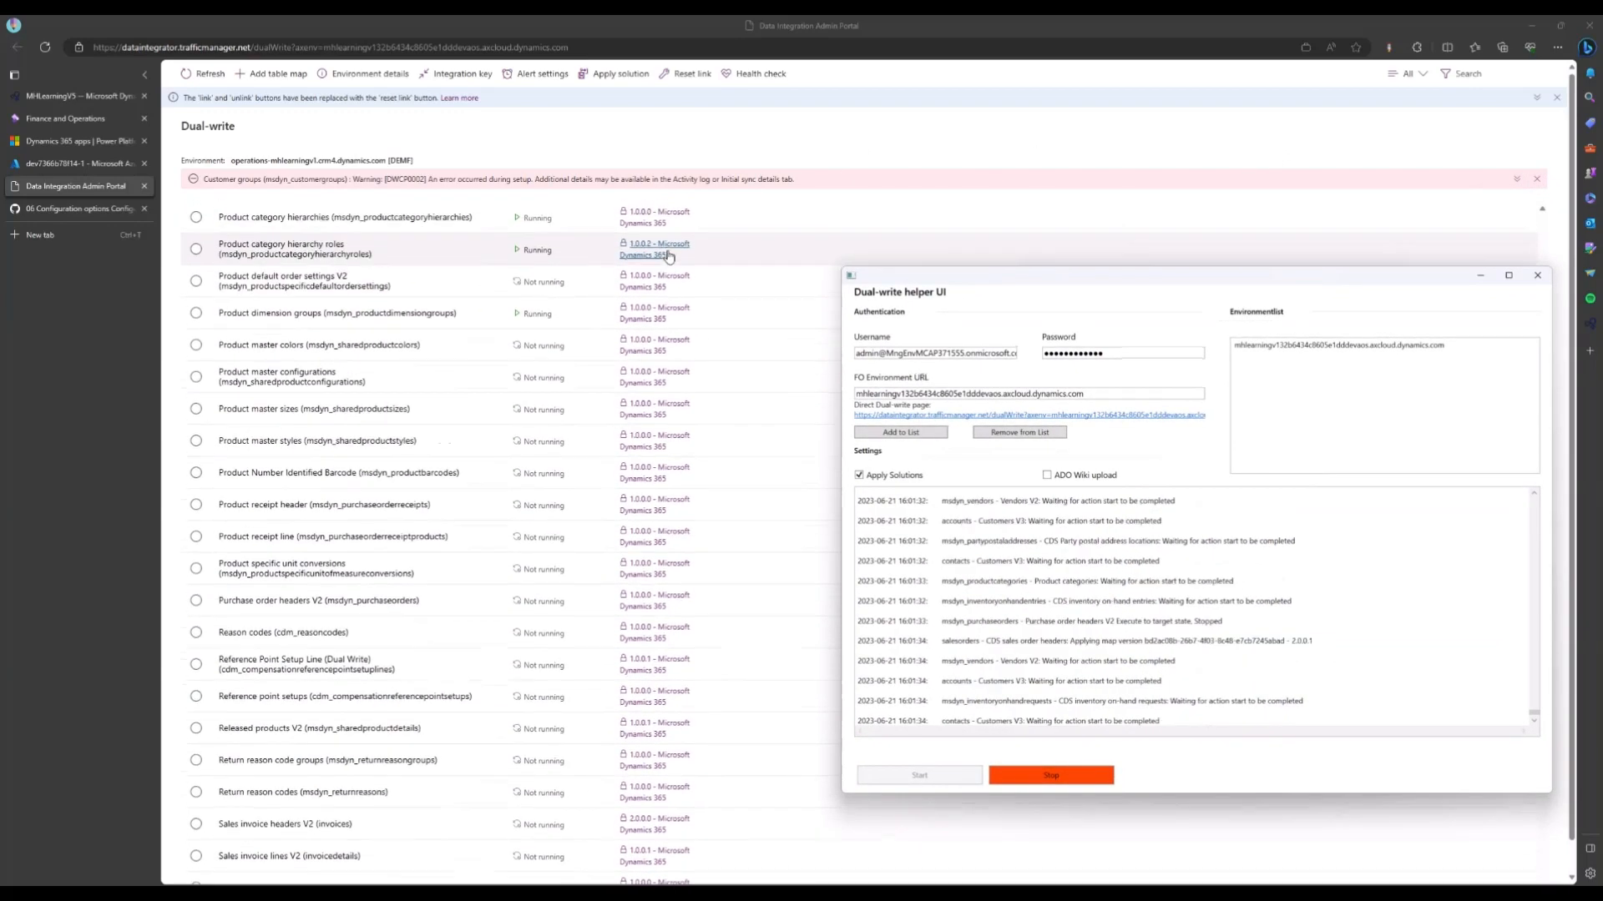
pyautogui.scroll(-8, 610, 284)
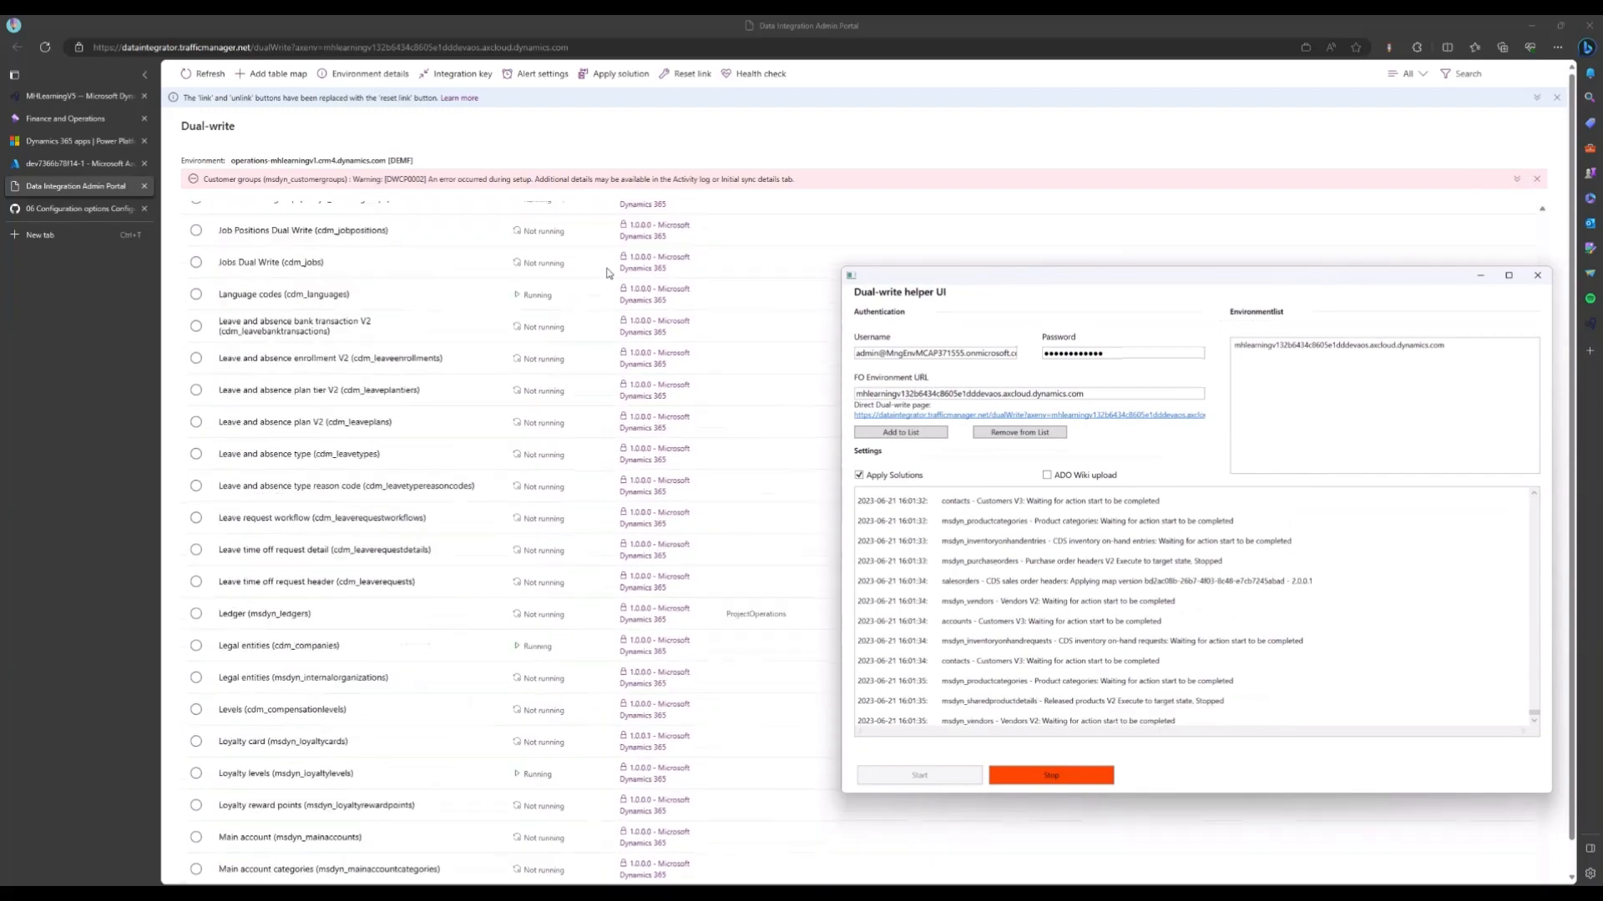
pyautogui.scroll(3, 367, 283)
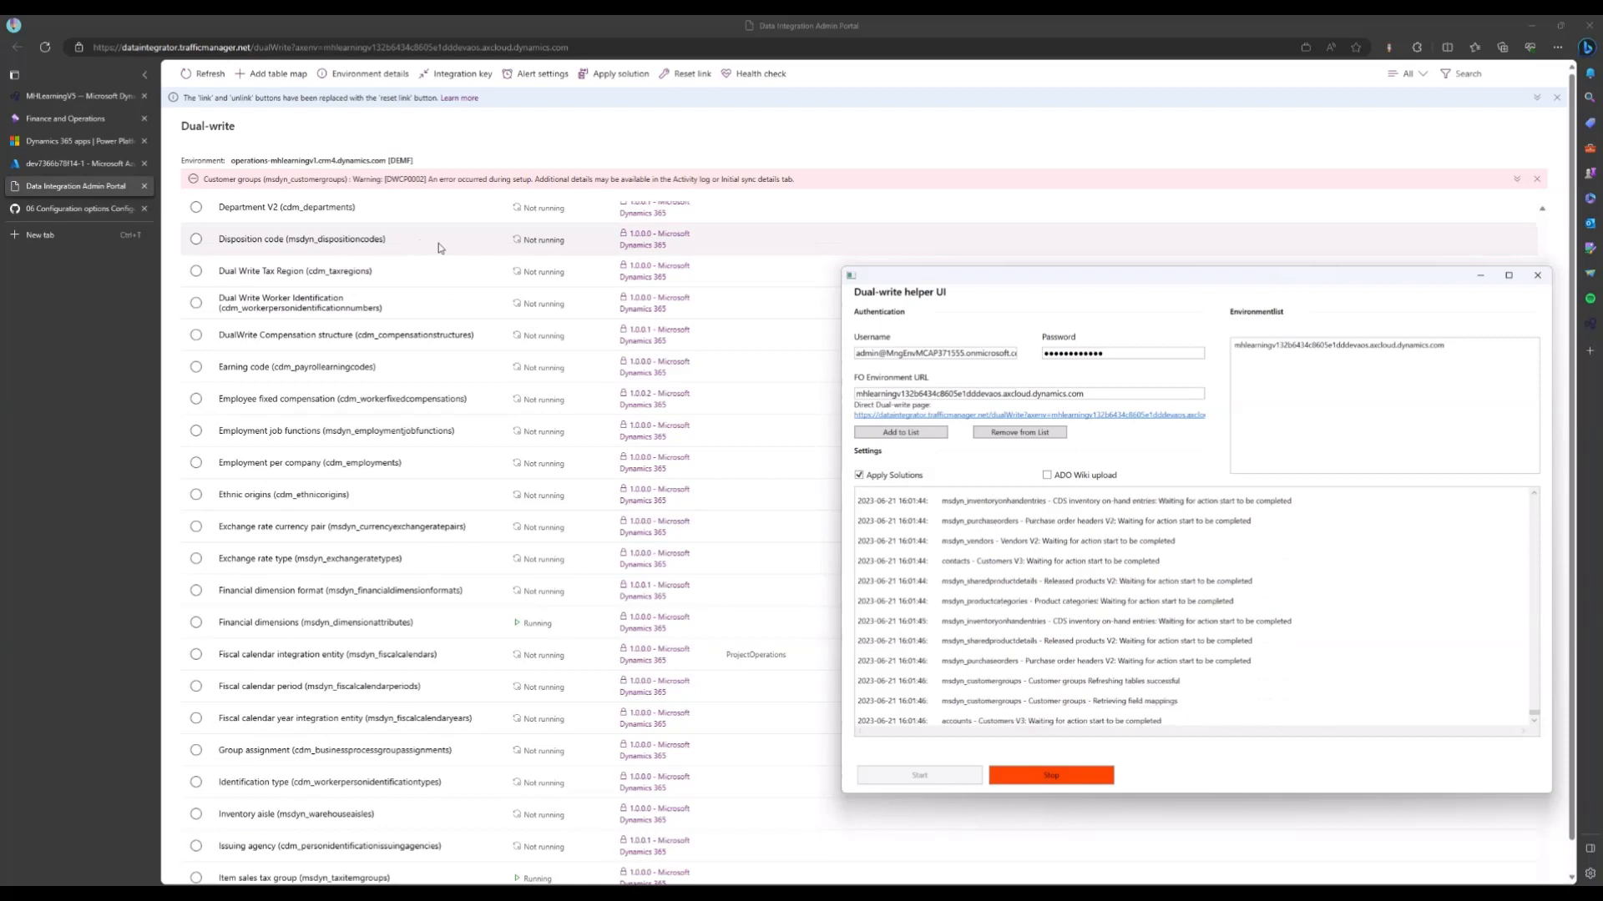
# Return to Dual-write helper UI from the browser and follow the remaining map start actions in the log
pyautogui.click(550, 121)
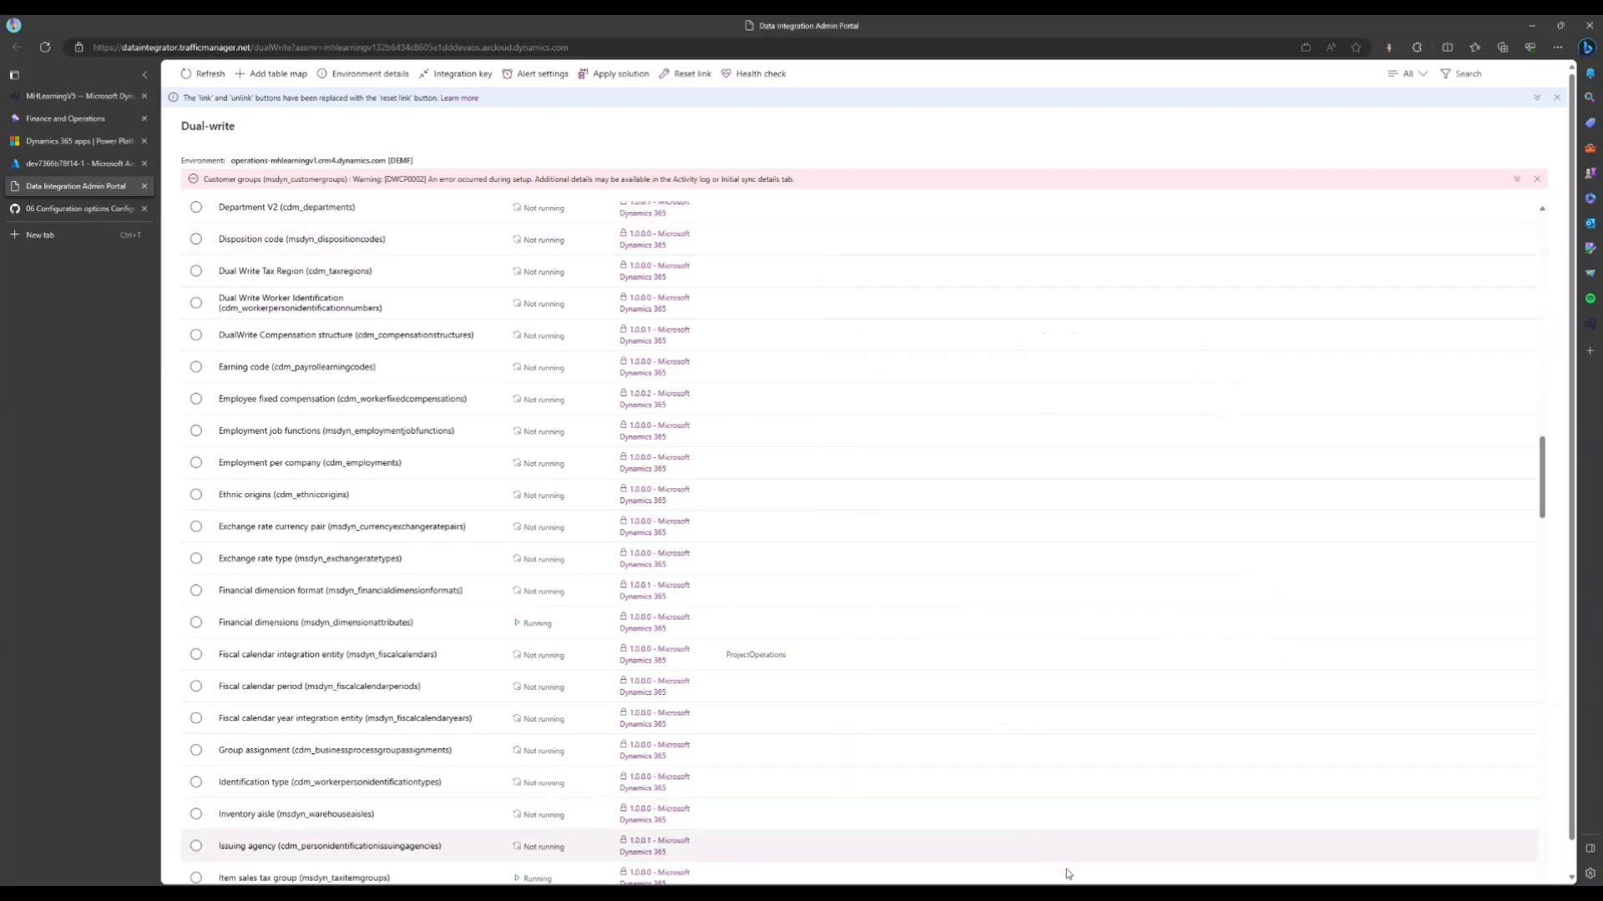
pyautogui.click(1077, 895)
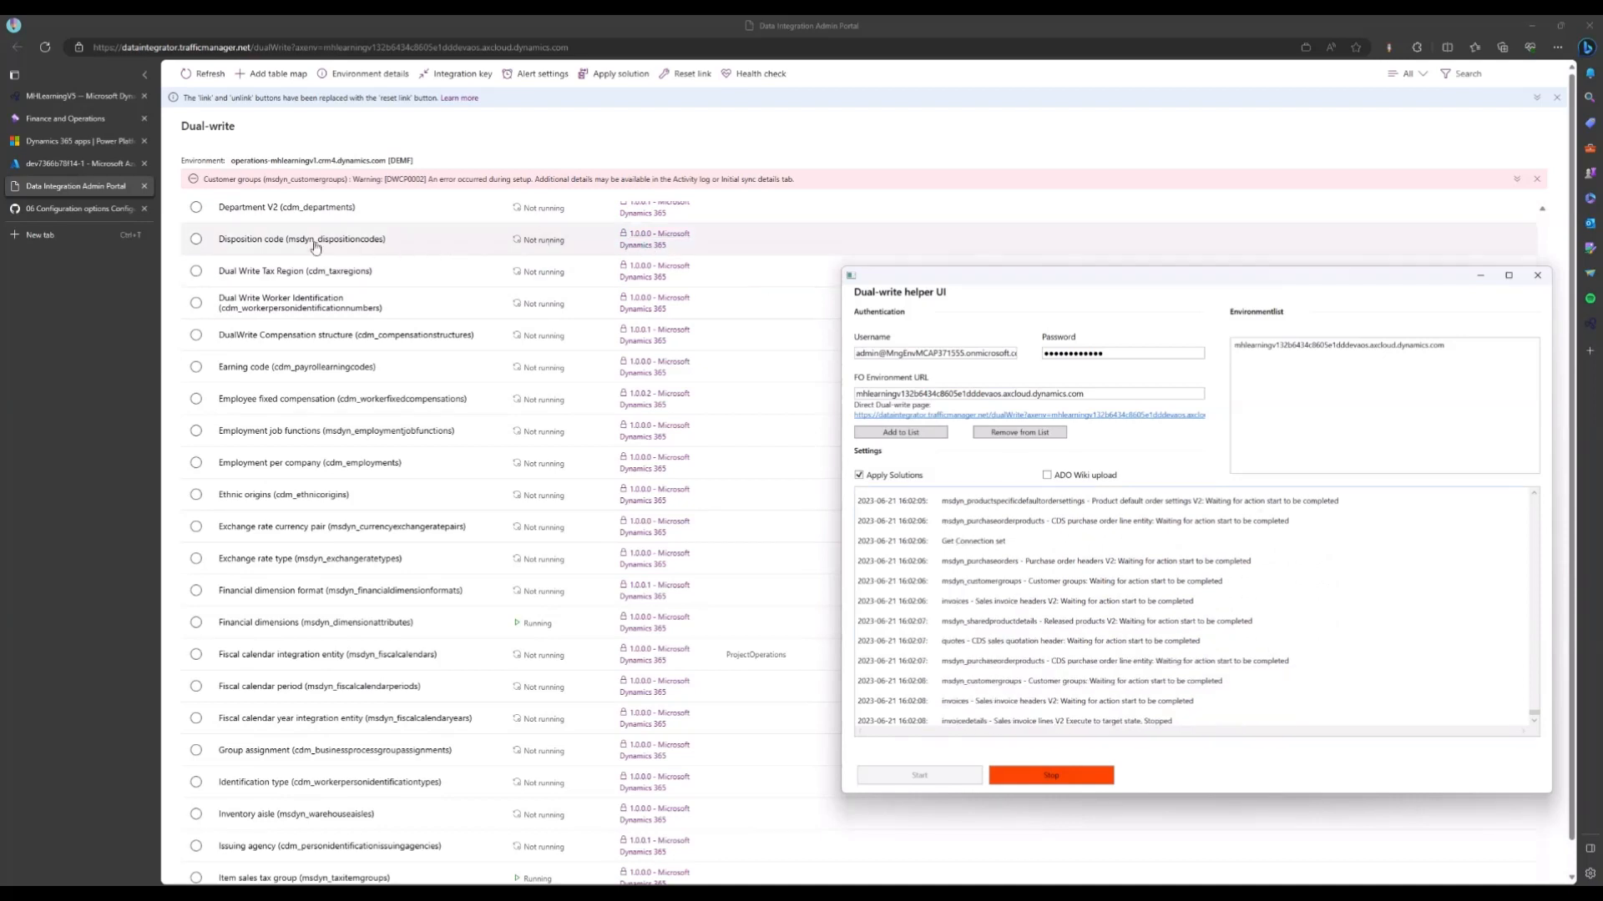
pyautogui.moveTo(953, 283); pyautogui.dragTo(883, 239)
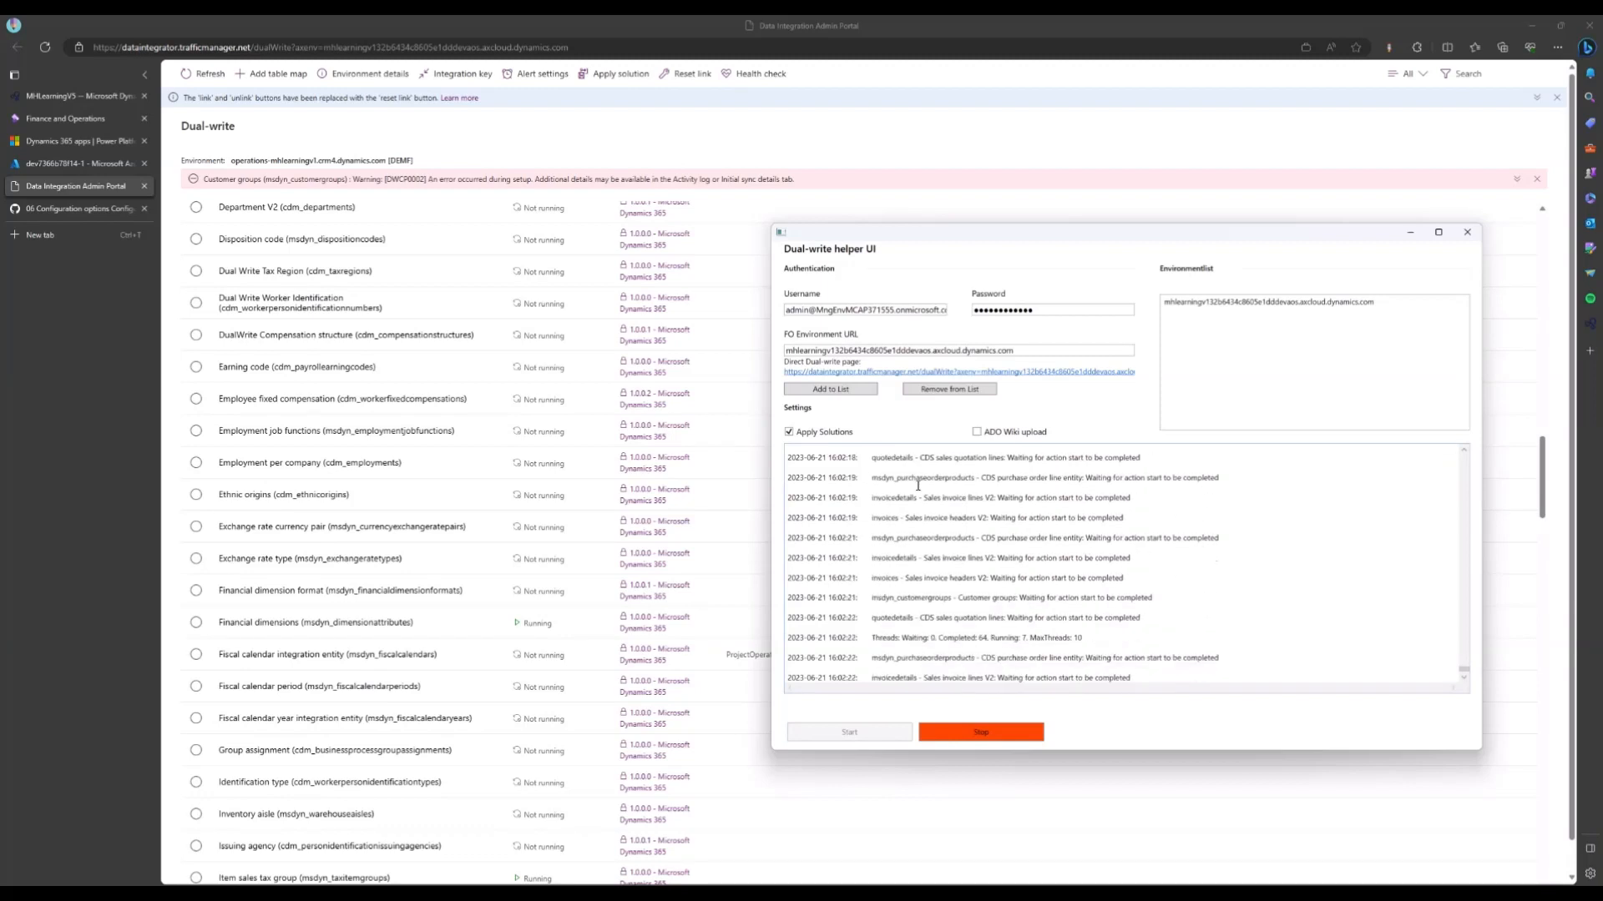
# Refresh the table map list in the portal and filter it by the Running status
pyautogui.click(194, 74)
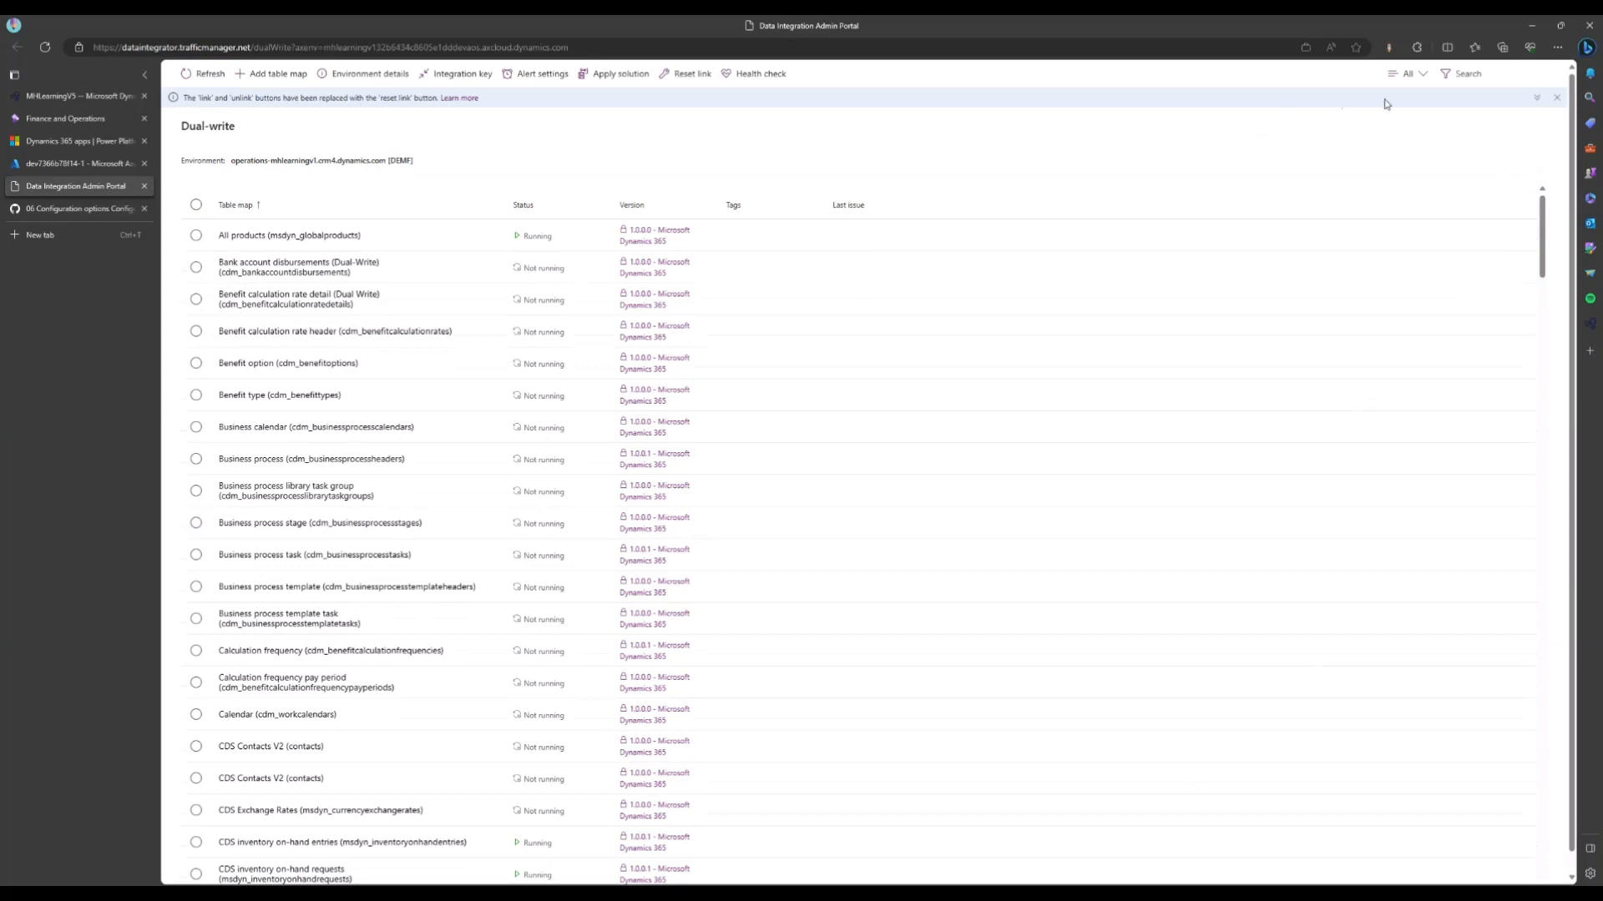
pyautogui.click(1407, 74)
pyautogui.click(1452, 150)
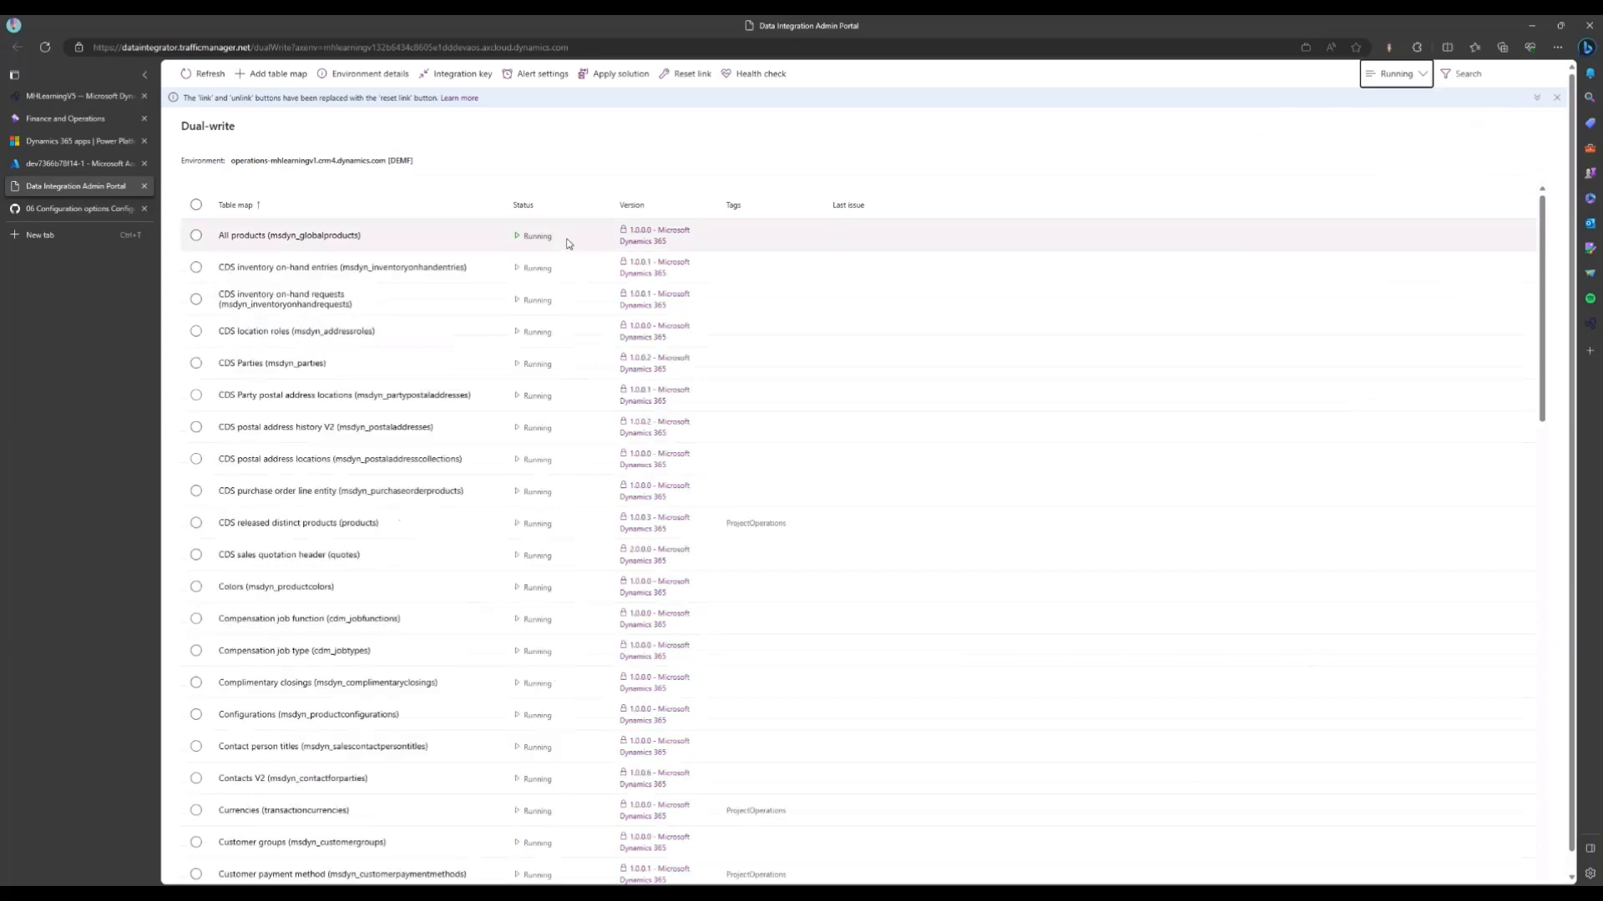
# Select all Running table maps to check how many there are, and clear the selection
pyautogui.click(197, 204)
pyautogui.click(1300, 73)
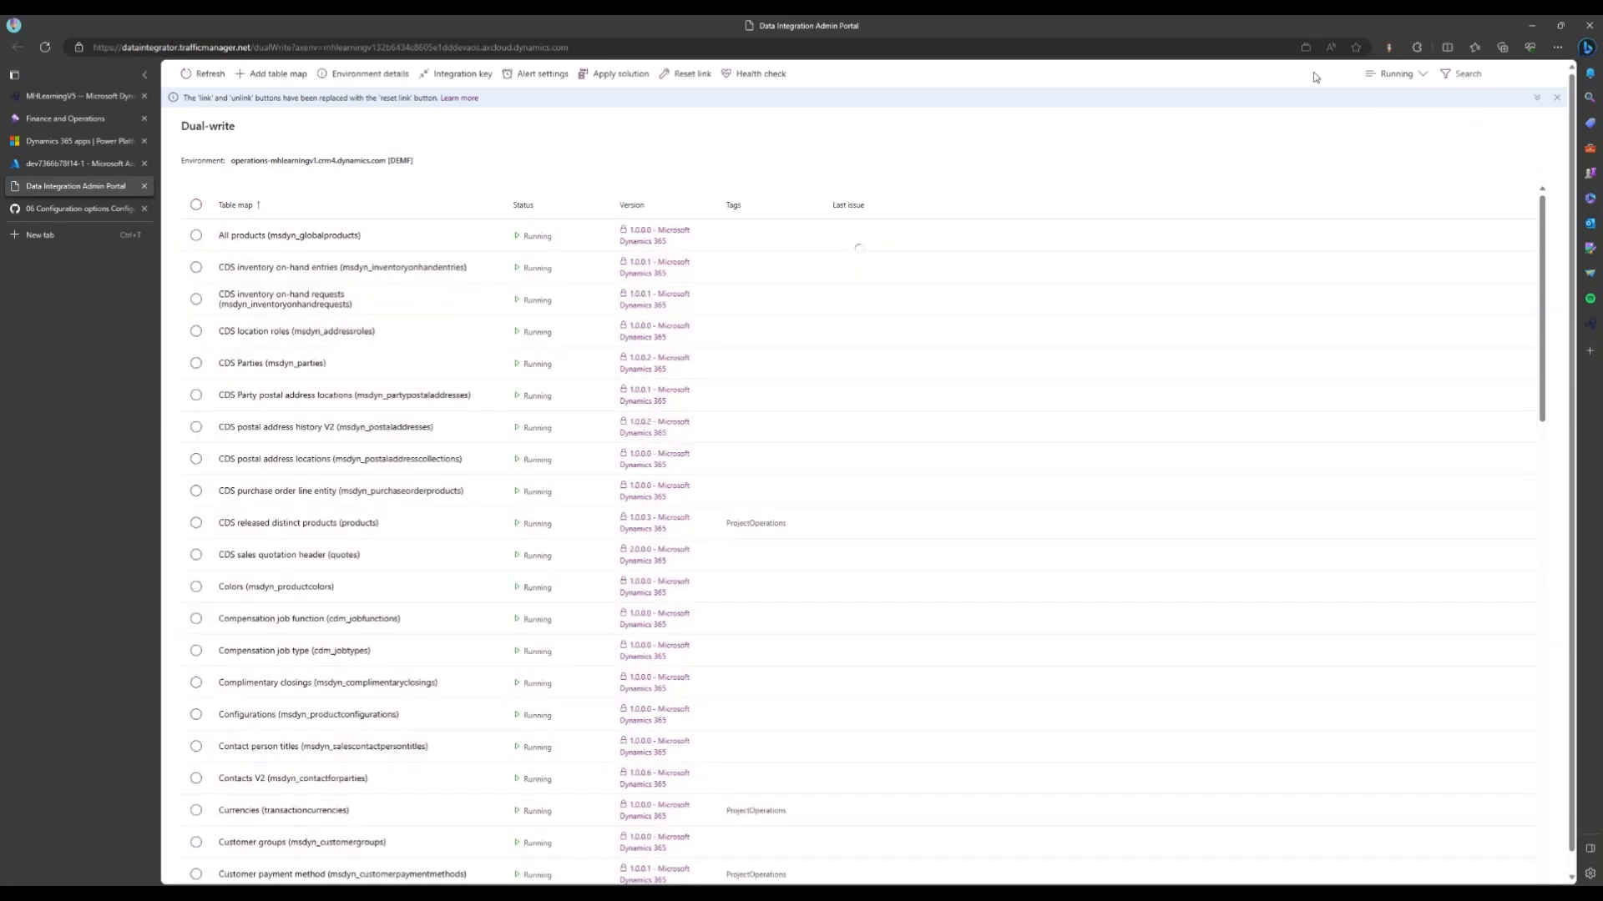
pyautogui.click(196, 205)
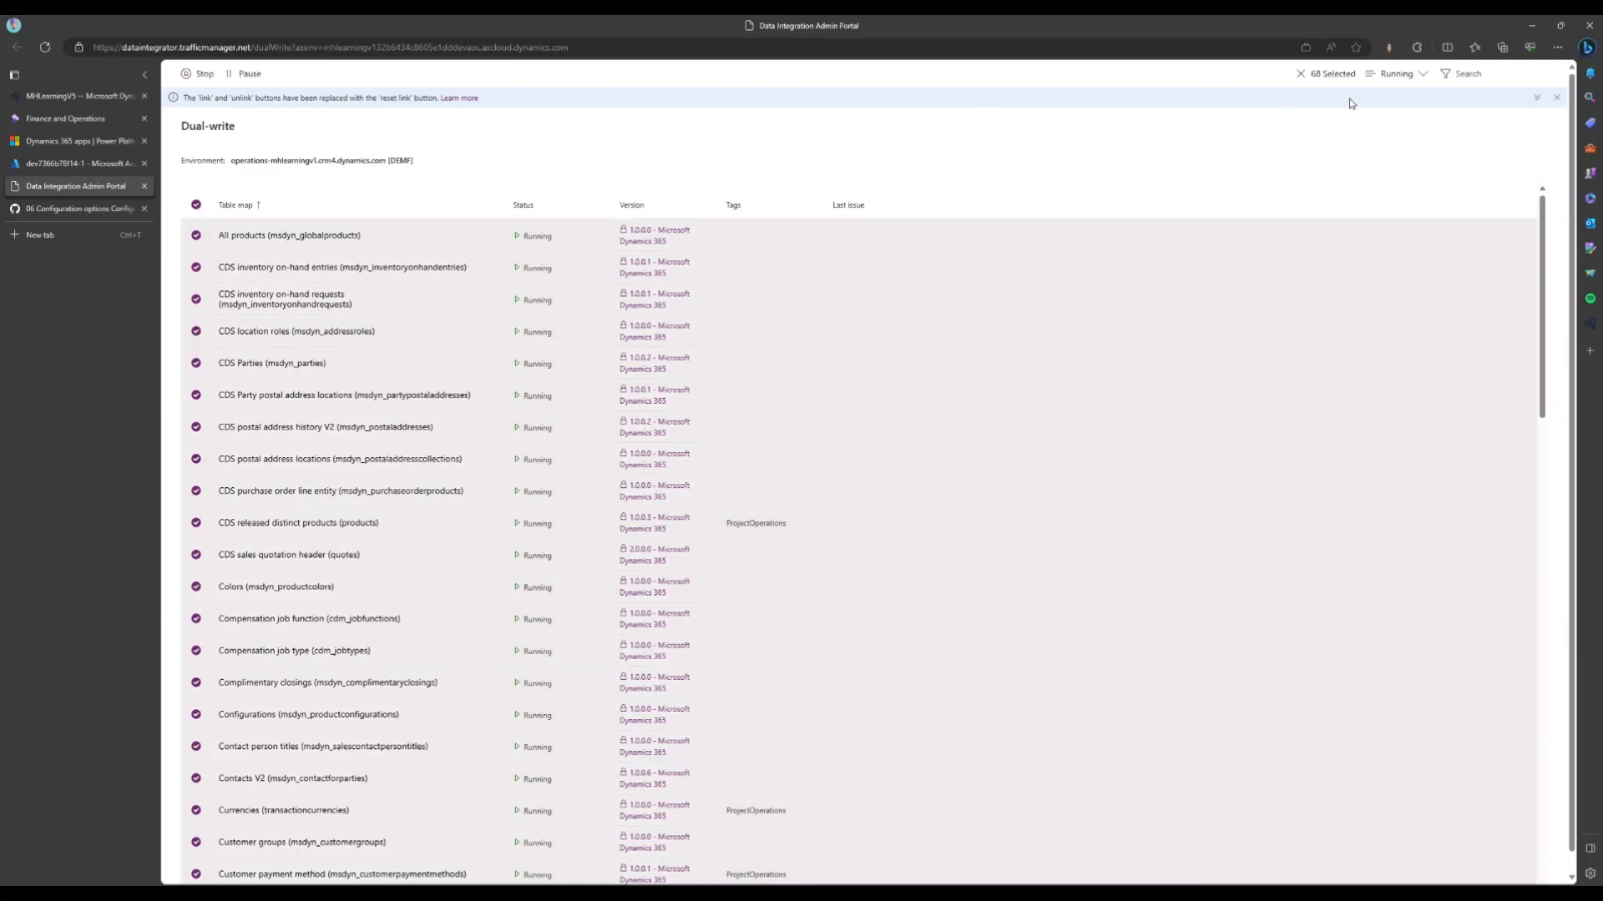
pyautogui.click(198, 206)
# Switch to Dual-write helper UI and follow the log entries for the sales quotation and sales order lines maps
pyautogui.hotkey('alt', 'Tab')
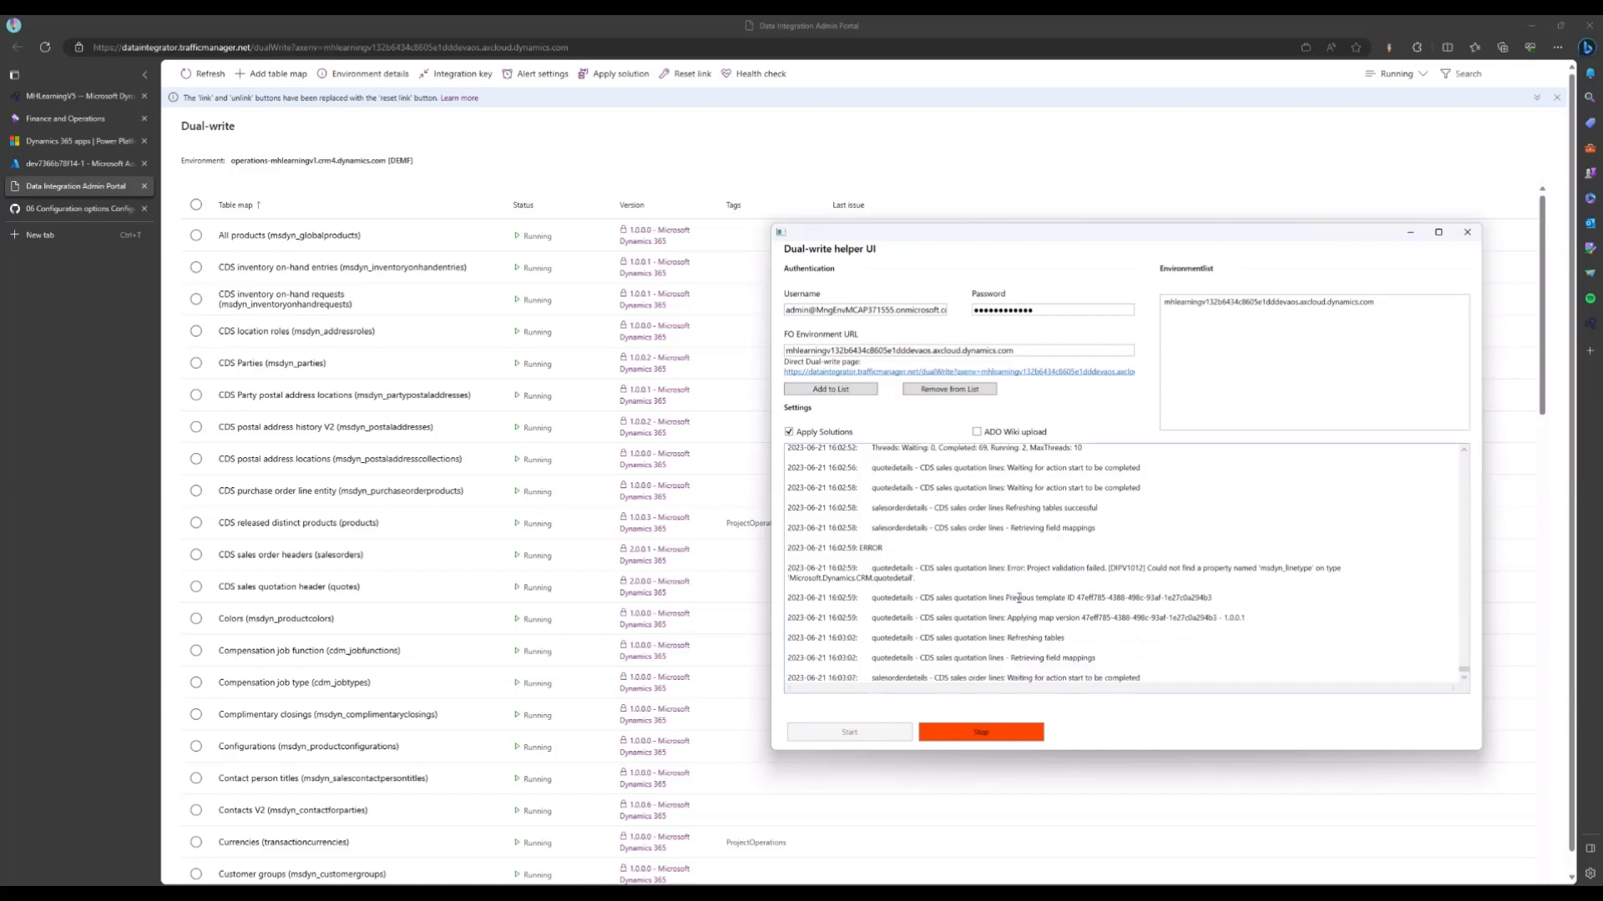
pyautogui.moveTo(1007, 599); pyautogui.dragTo(1163, 599)
pyautogui.click(1030, 603)
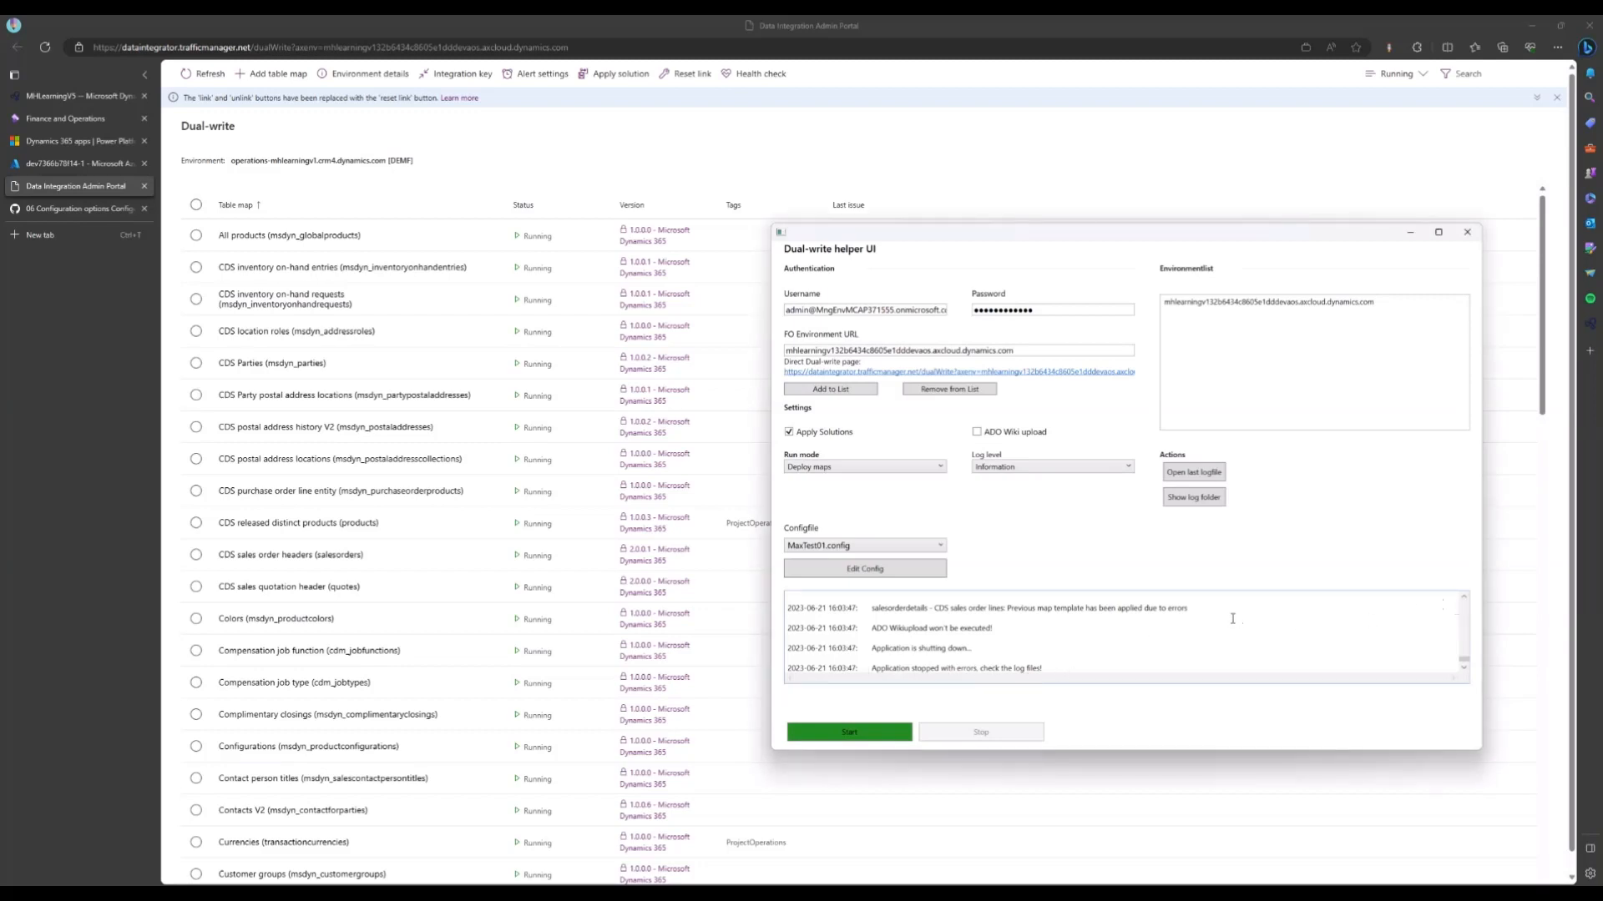
# Go back through the helper's finished log to the point where applying maps completed and the error output begins
pyautogui.scroll(3, 1232, 619)
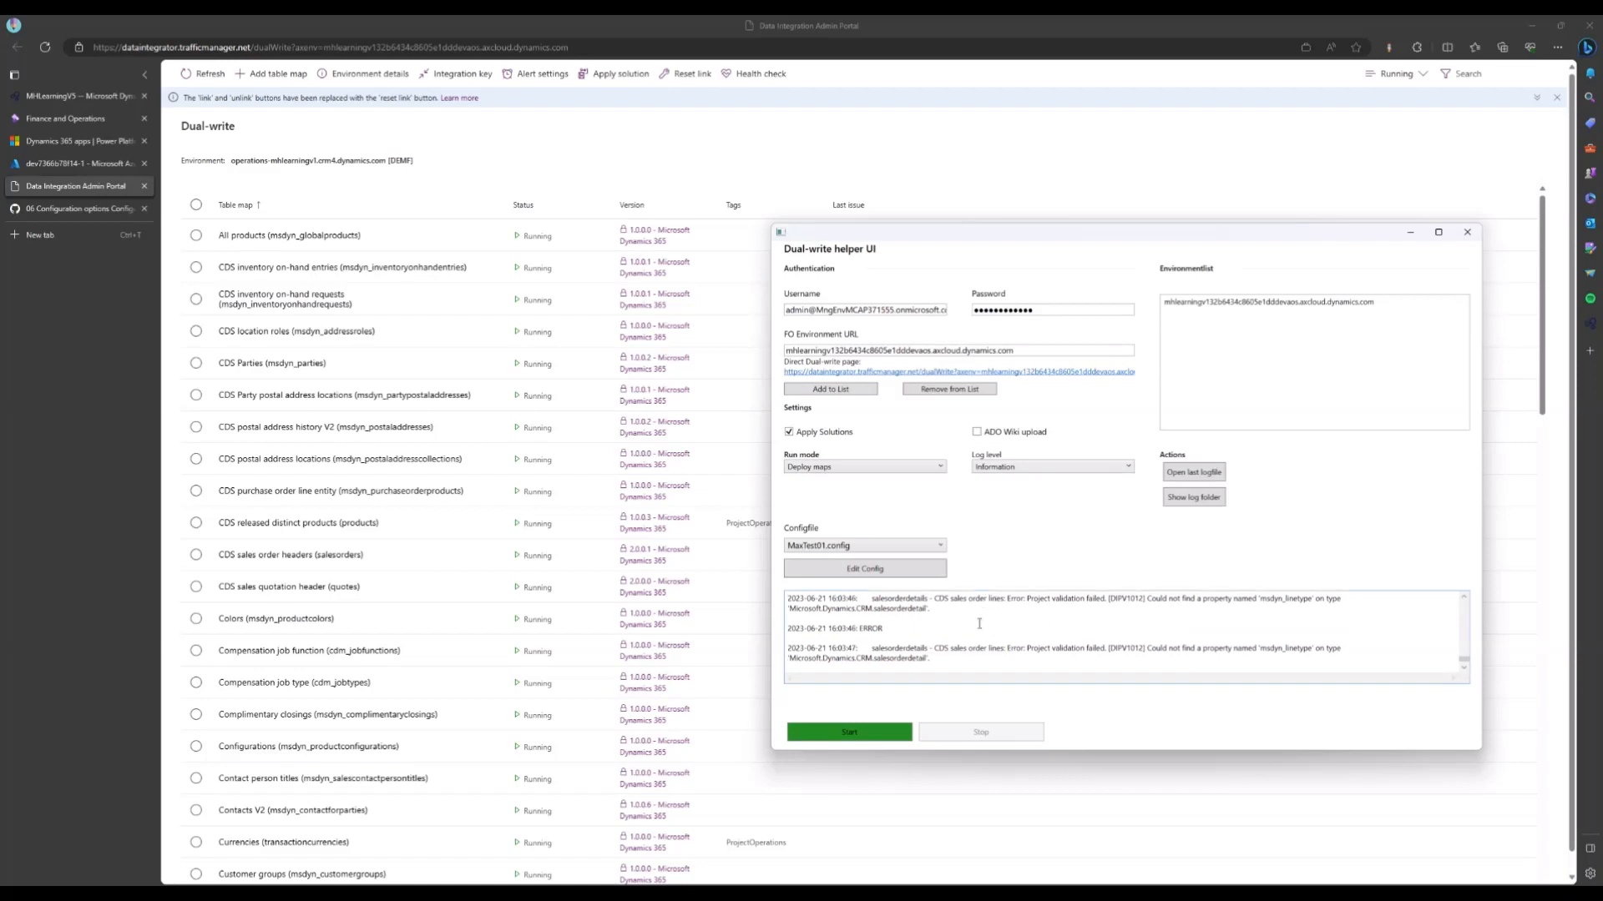
pyautogui.scroll(4, 962, 625)
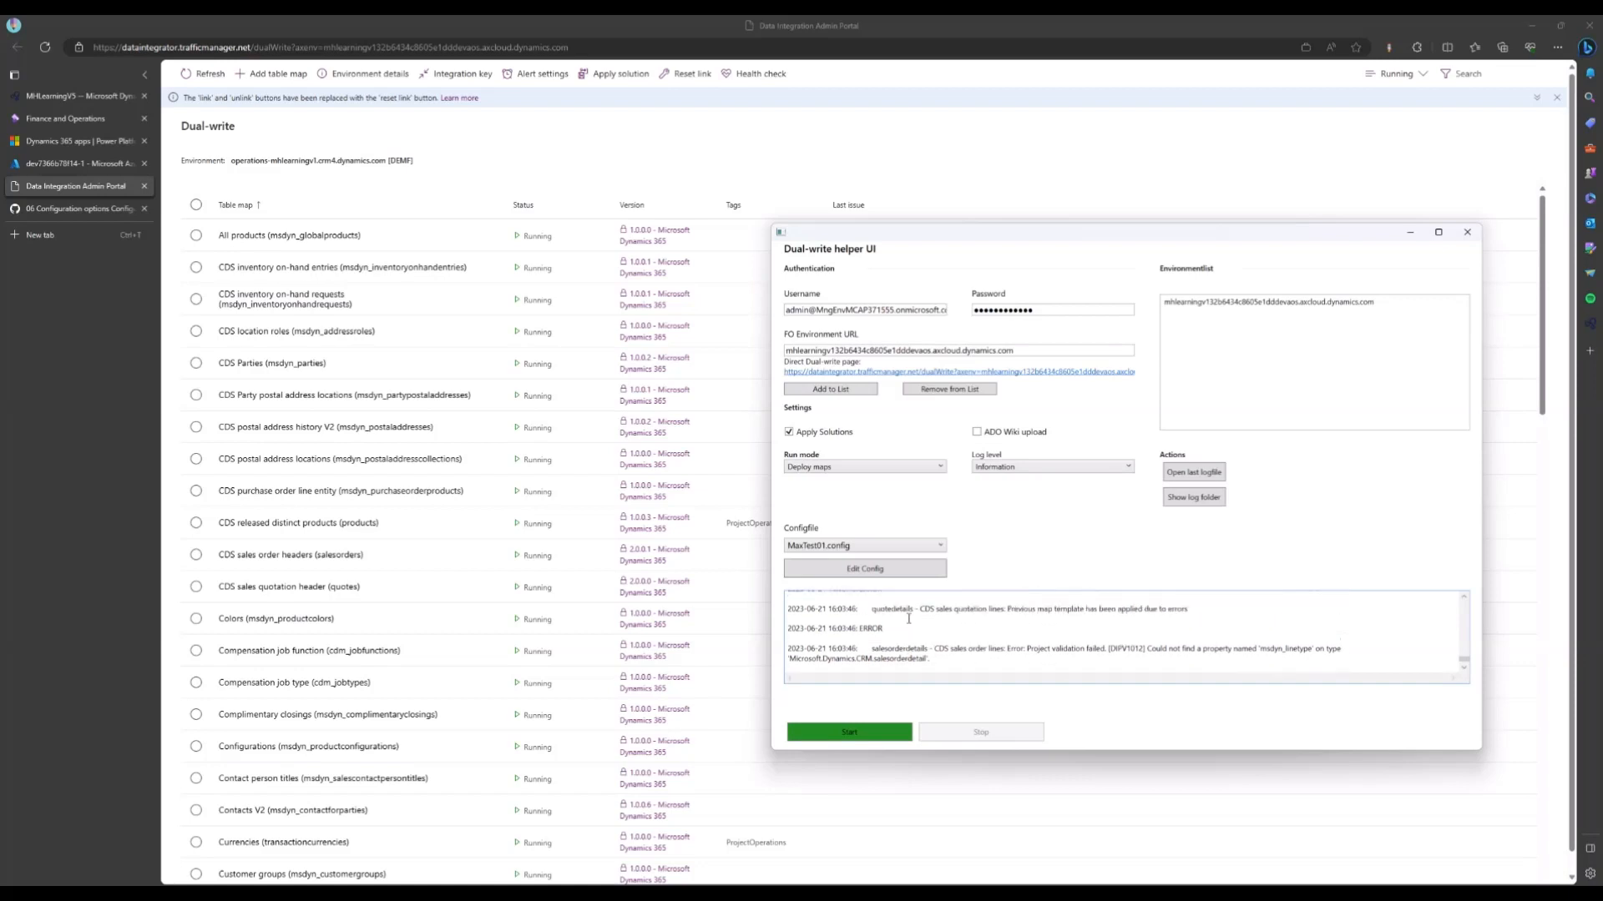
pyautogui.scroll(3, 910, 622)
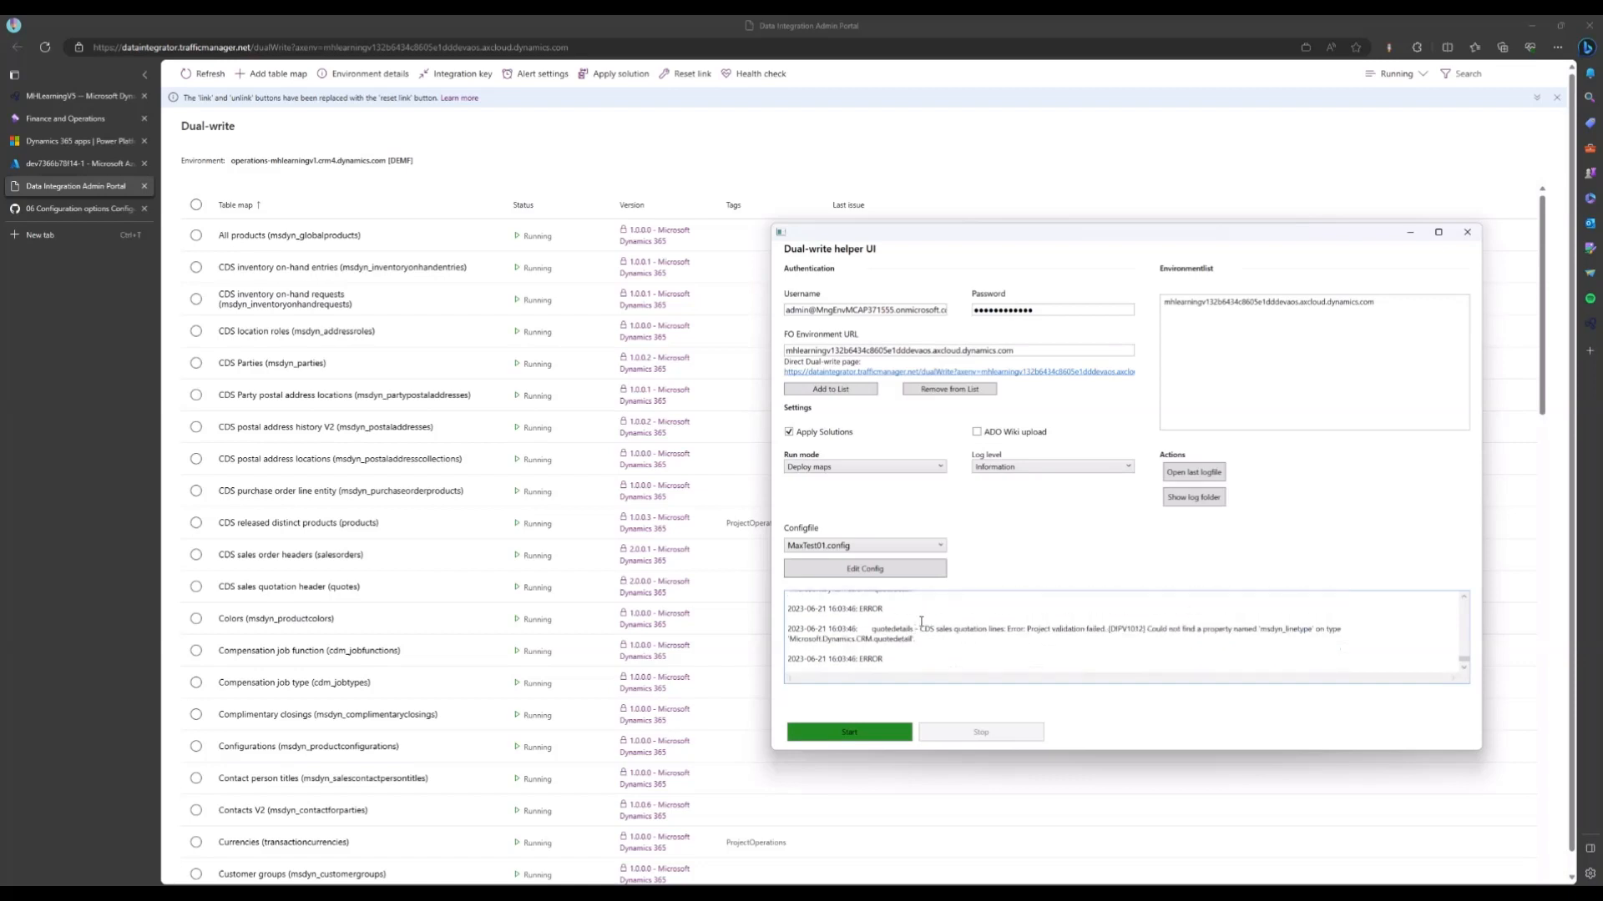
pyautogui.scroll(-2, 923, 621)
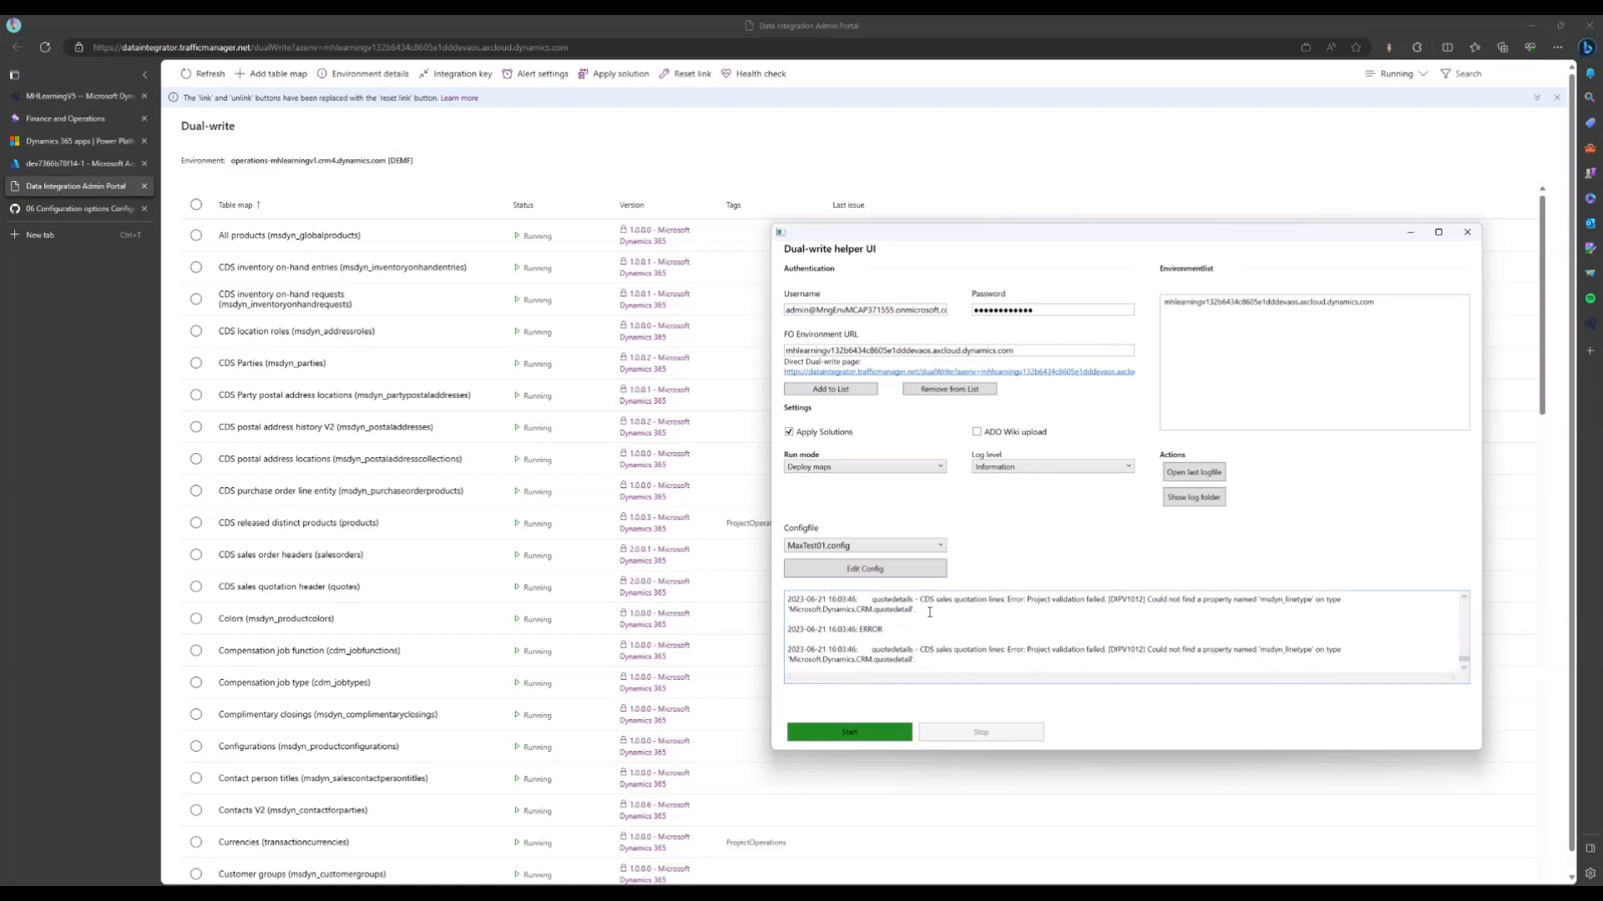
pyautogui.scroll(2, 927, 631)
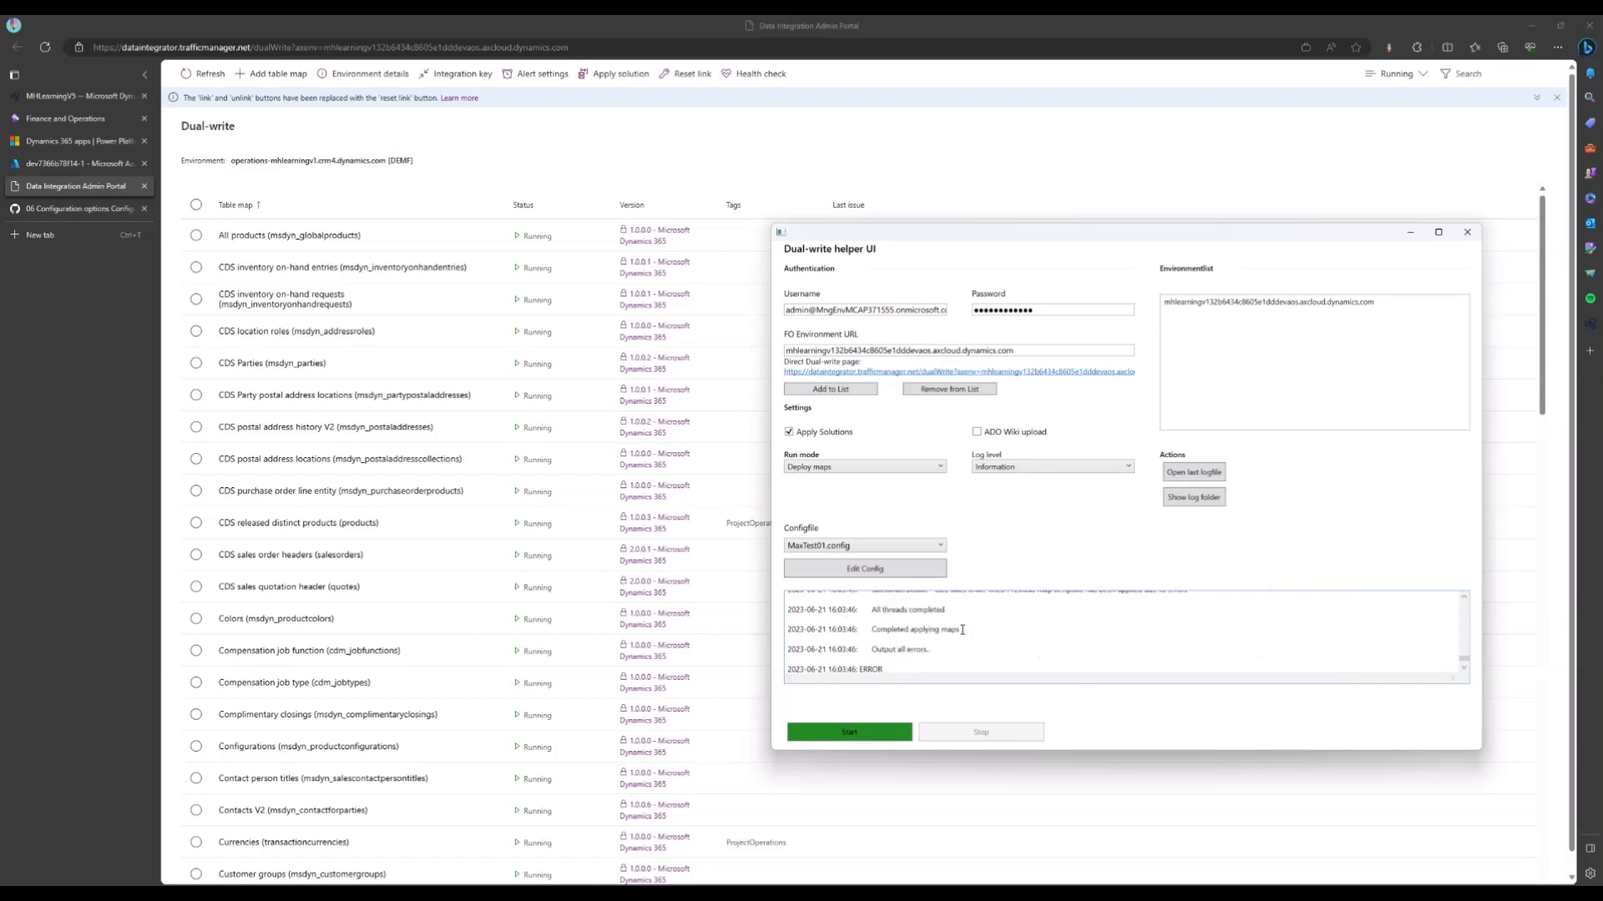
pyautogui.moveTo(872, 621); pyautogui.dragTo(949, 619)
pyautogui.click(920, 640)
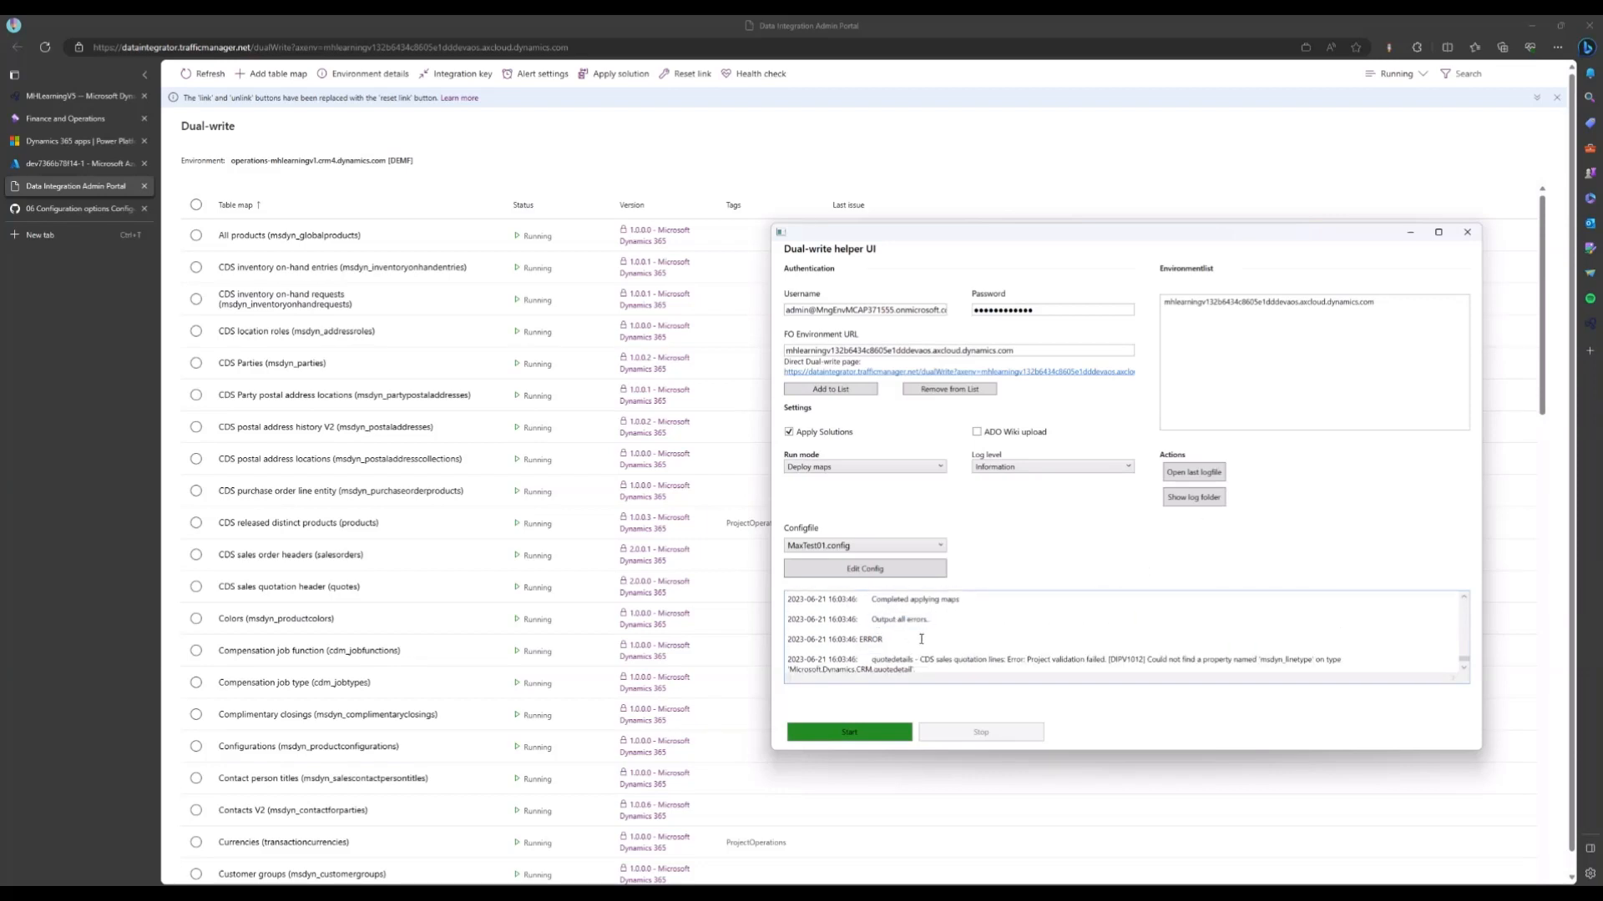
# Read through the logged errors for the CDS sales quotation lines and CDS sales order lines maps
pyautogui.scroll(-3, 946, 643)
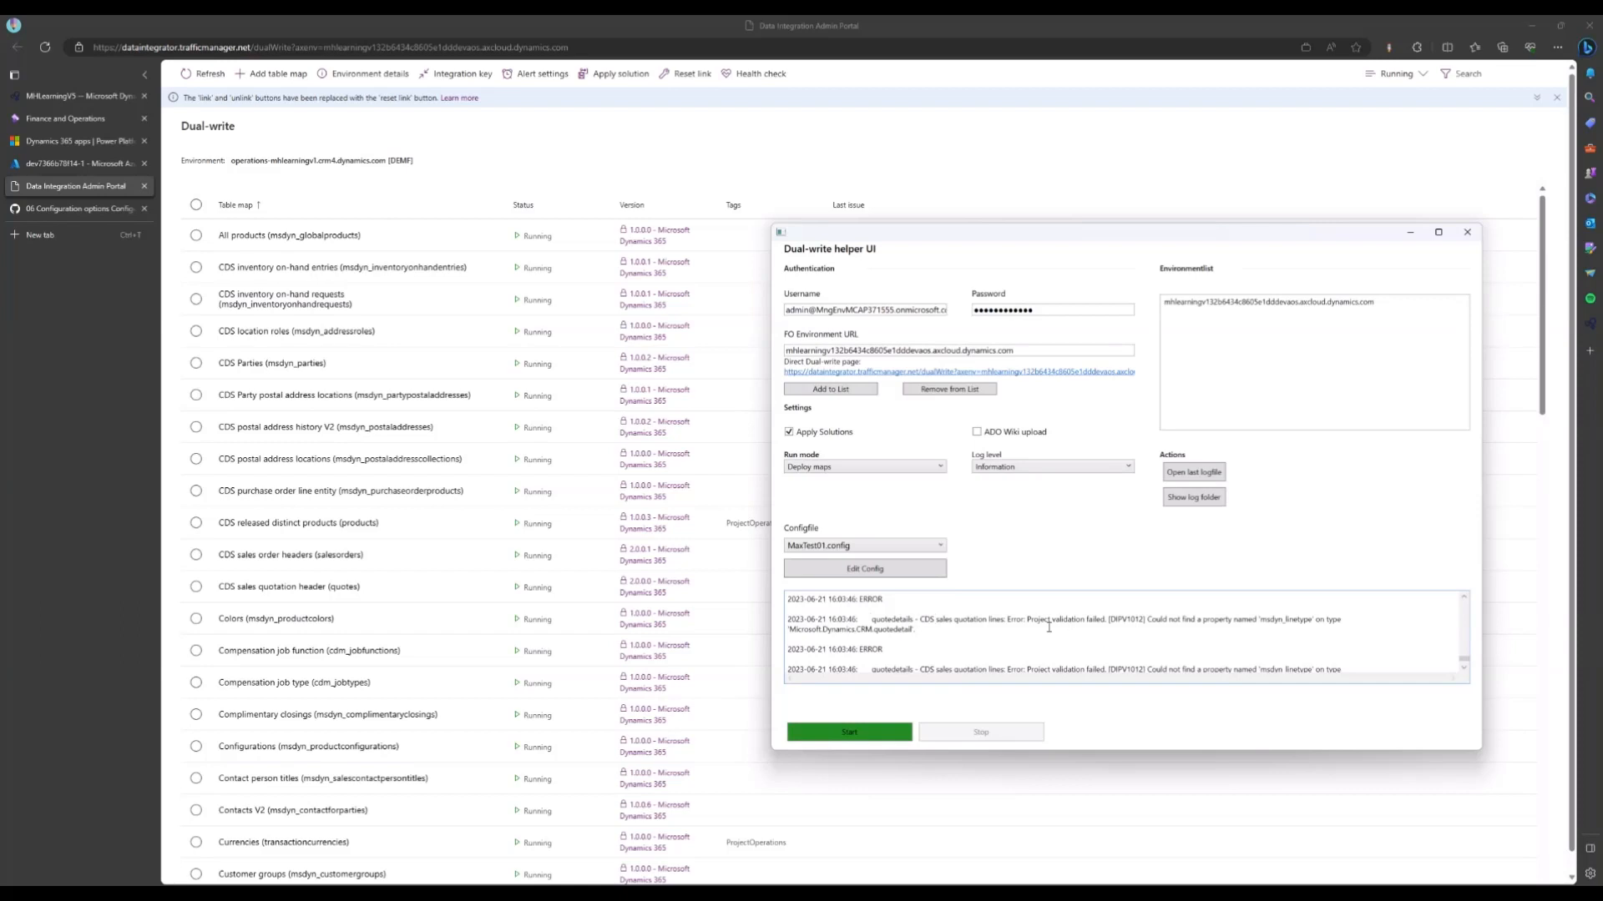
pyautogui.scroll(-1, 1027, 630)
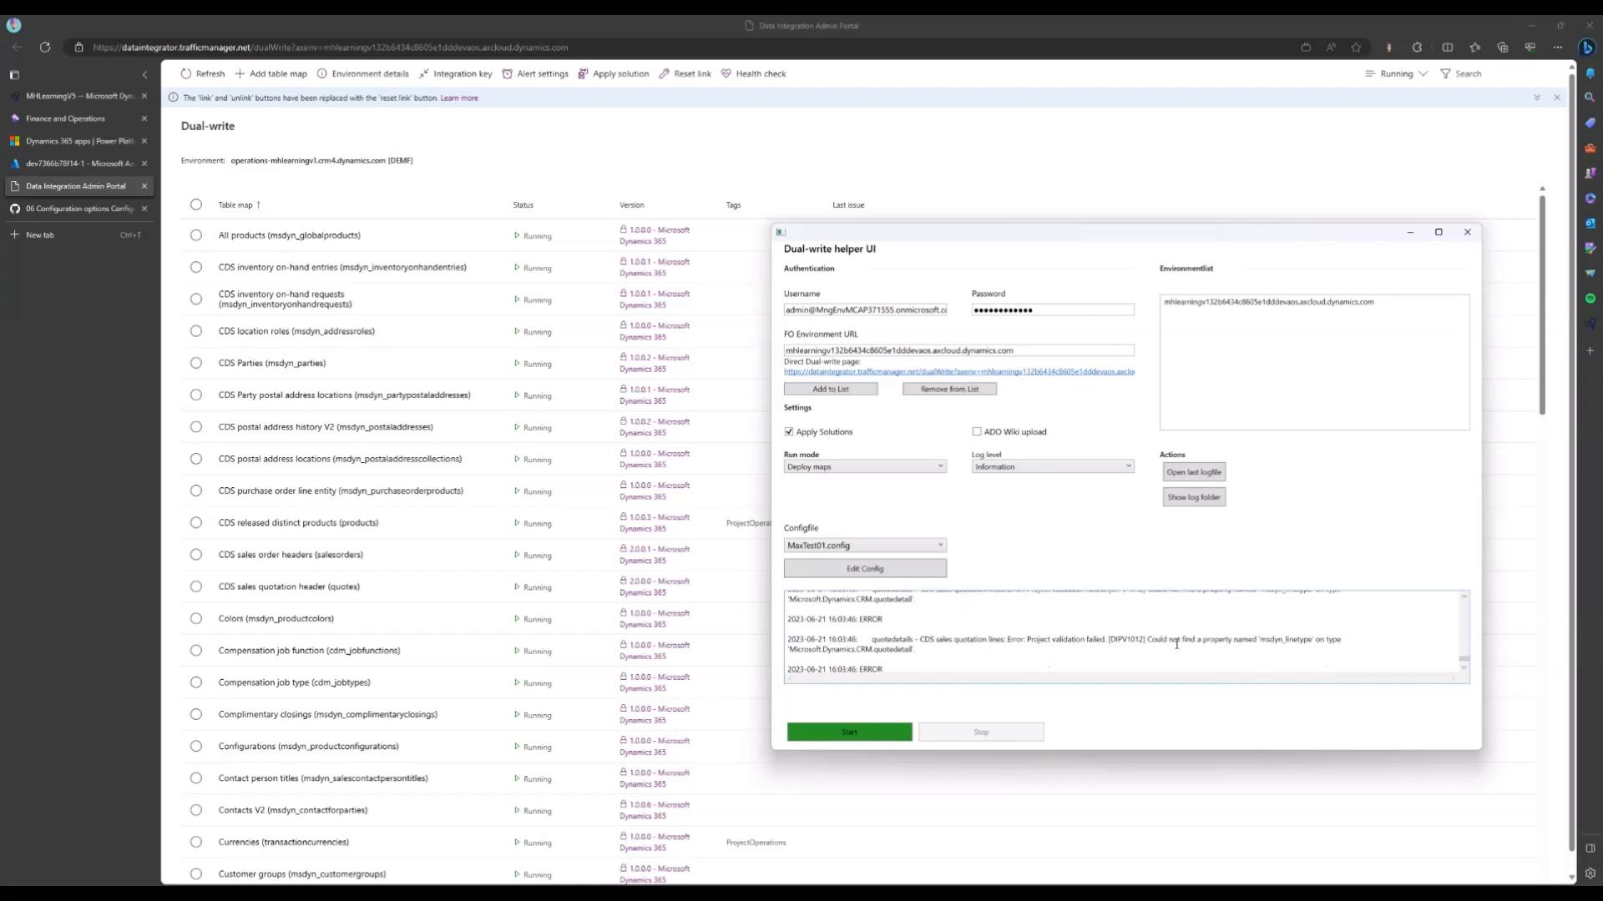
pyautogui.scroll(-2, 1343, 639)
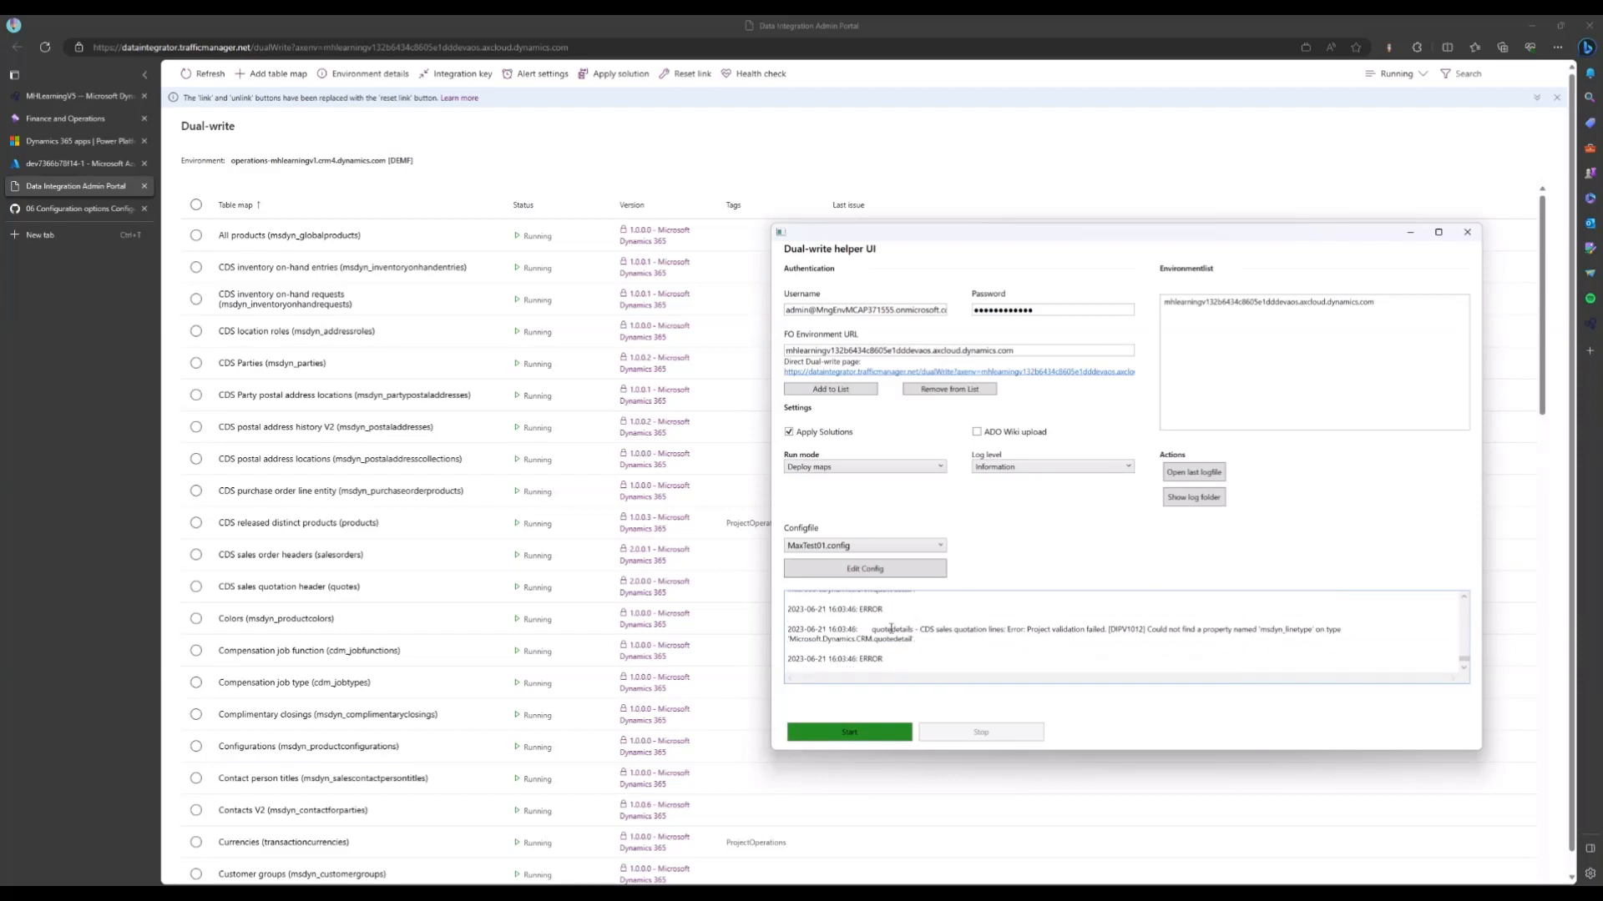
pyautogui.scroll(-1, 892, 626)
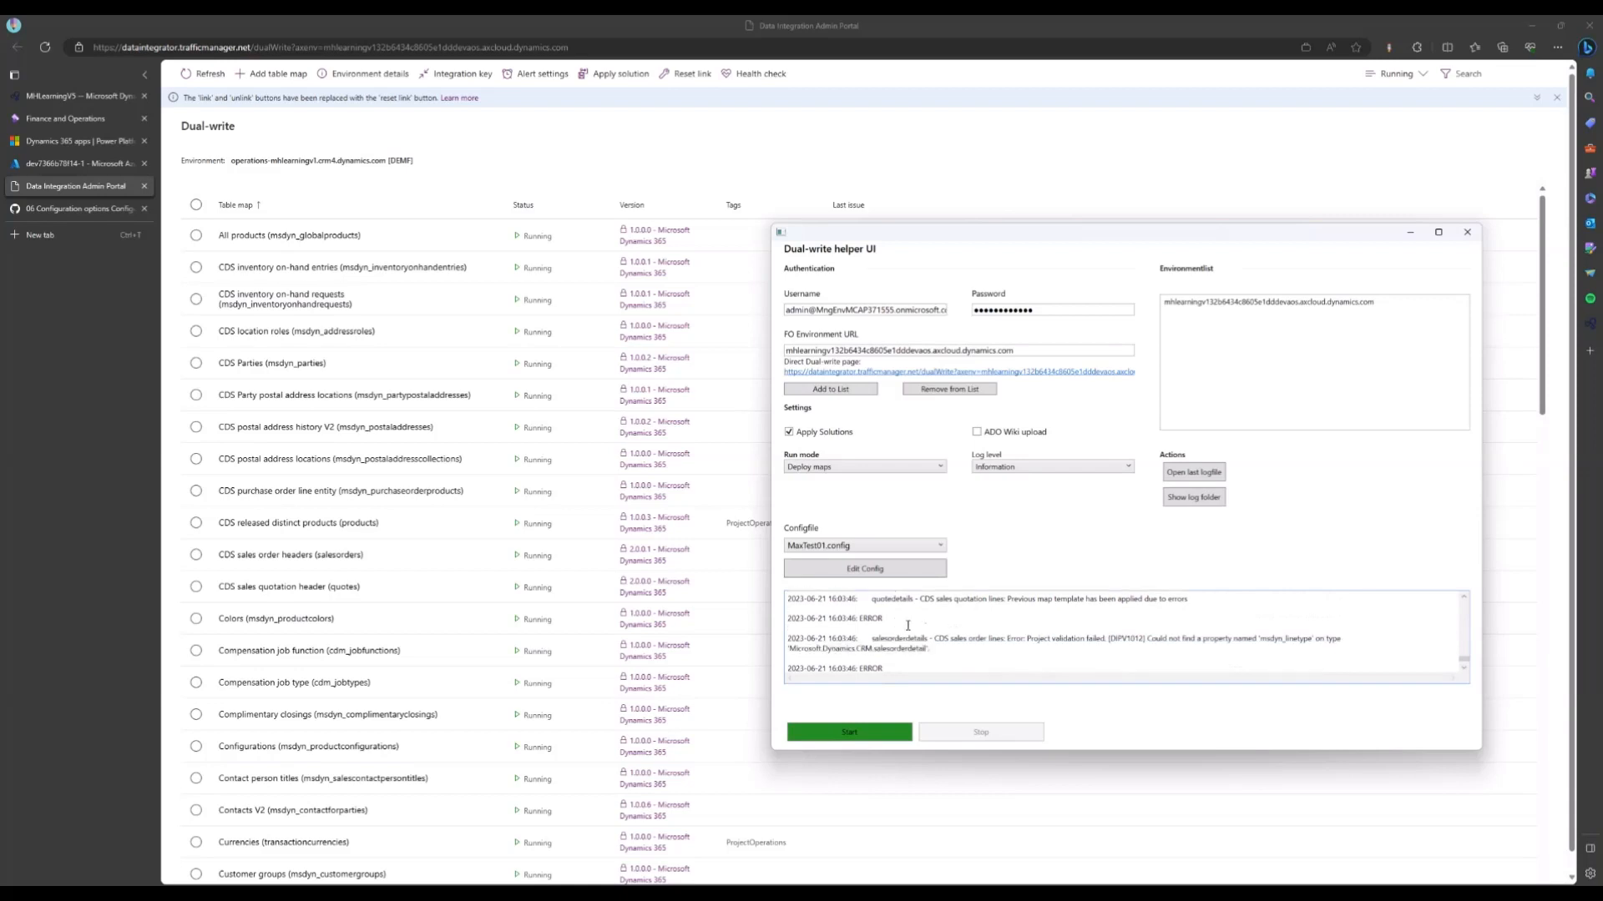
pyautogui.moveTo(932, 649); pyautogui.dragTo(865, 640)
pyautogui.click(975, 647)
pyautogui.tripleClick(981, 651)
pyautogui.click(879, 643)
pyautogui.moveTo(935, 639); pyautogui.dragTo(959, 641)
pyautogui.click(957, 641)
# Return to the portal and search the Running table maps for "Sales order"
pyautogui.click(1479, 72)
pyautogui.write('Sales order')
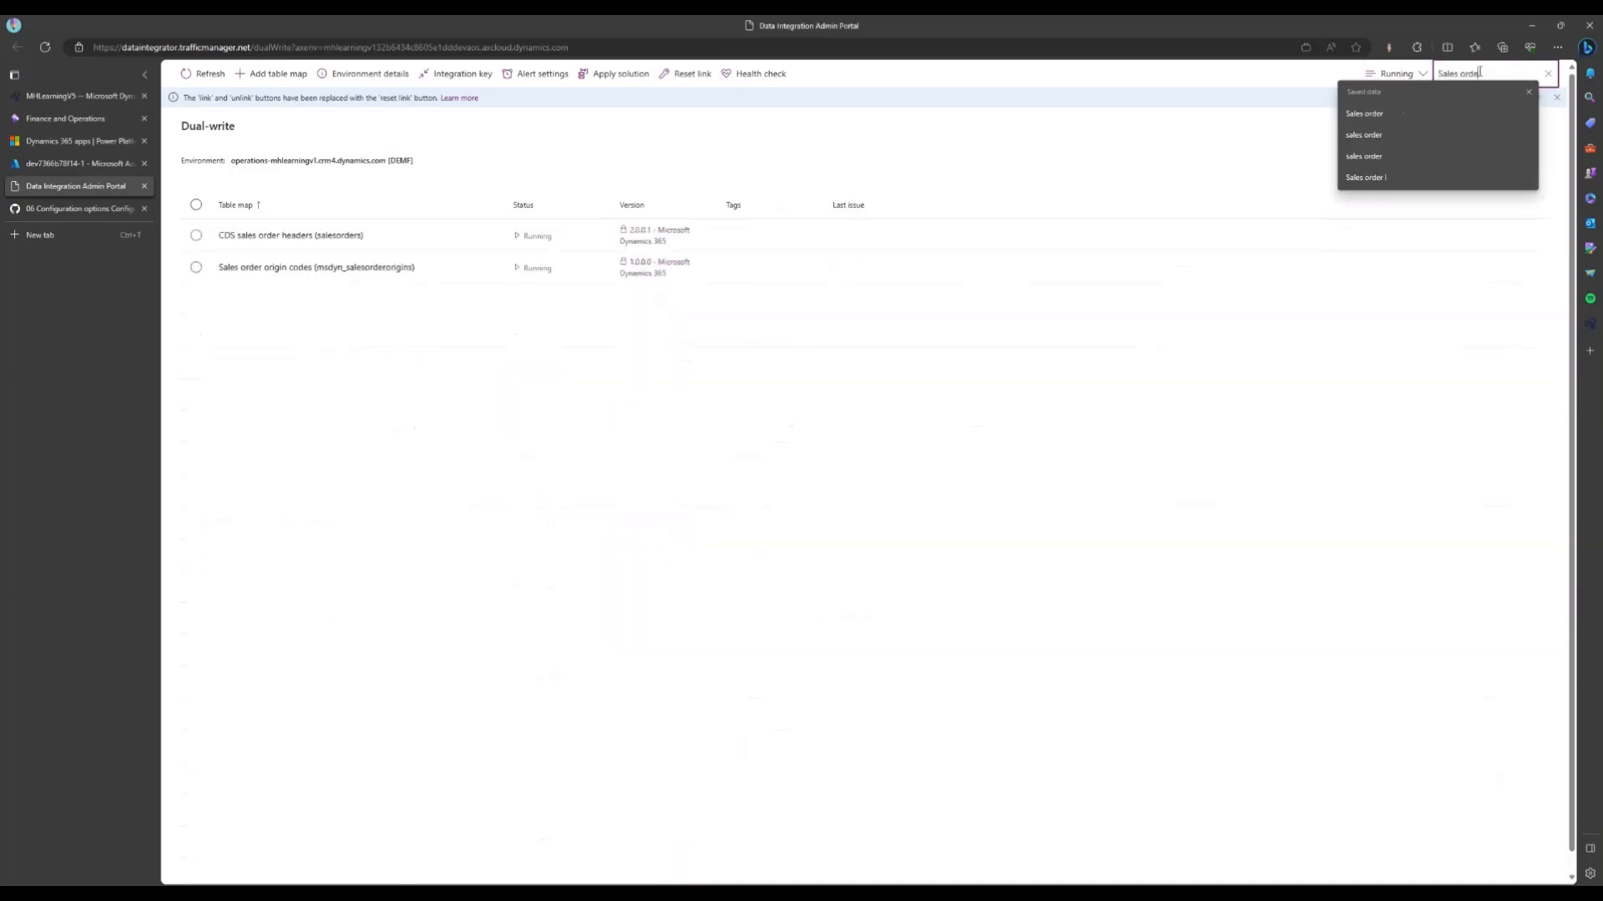
pyautogui.click(412, 476)
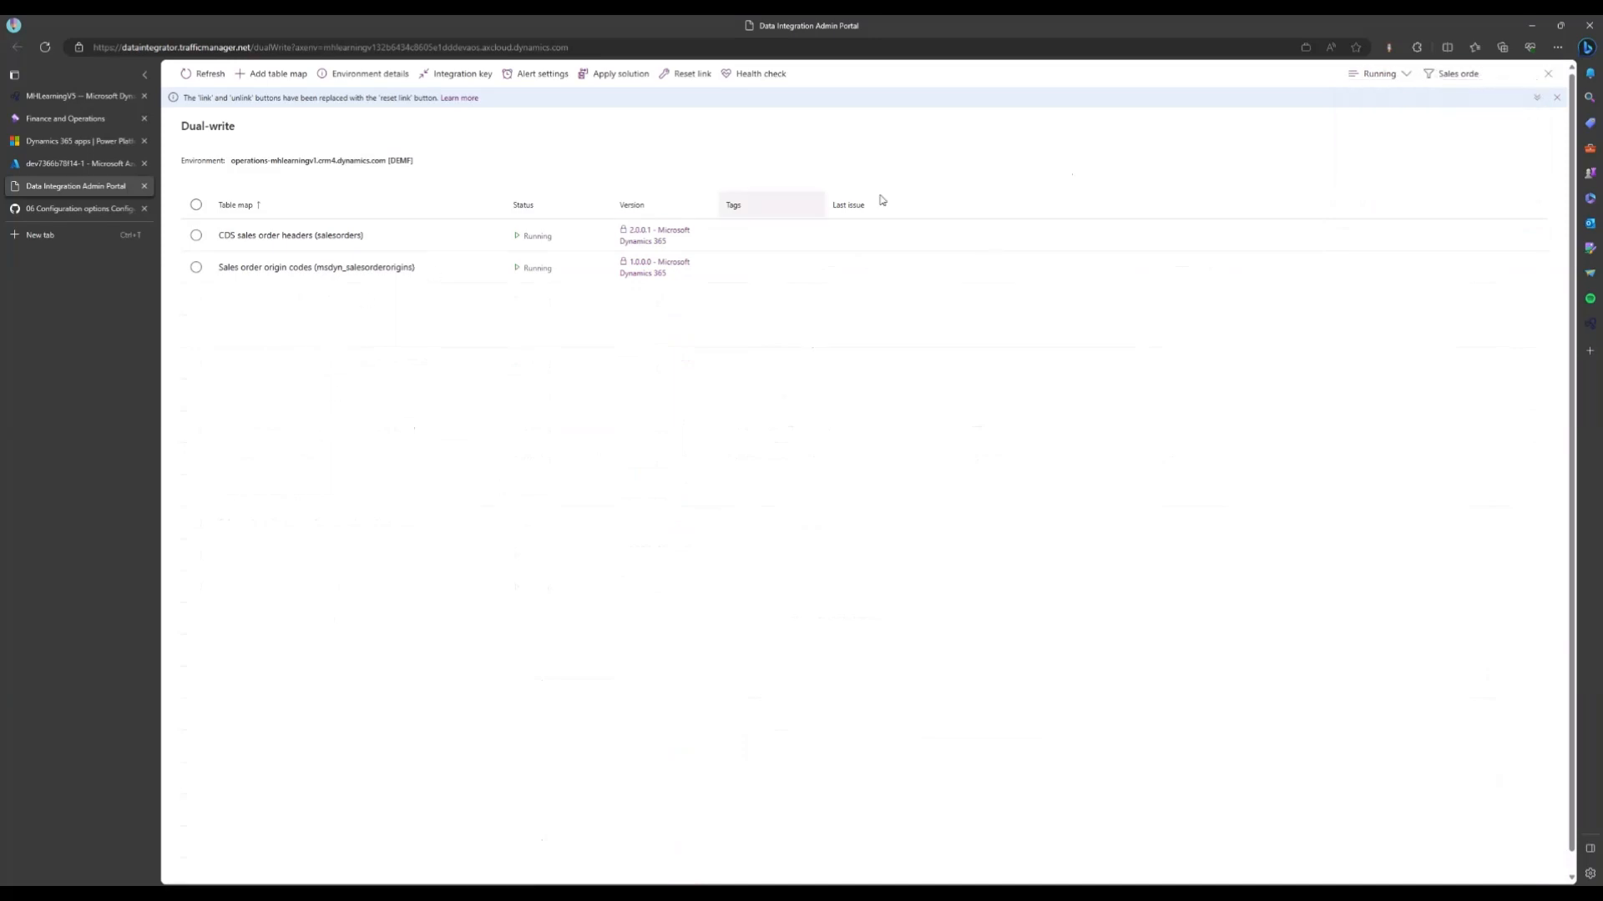
# Clear the search, list table maps of all statuses, and search them for "CDS Sales"
pyautogui.click(1505, 72)
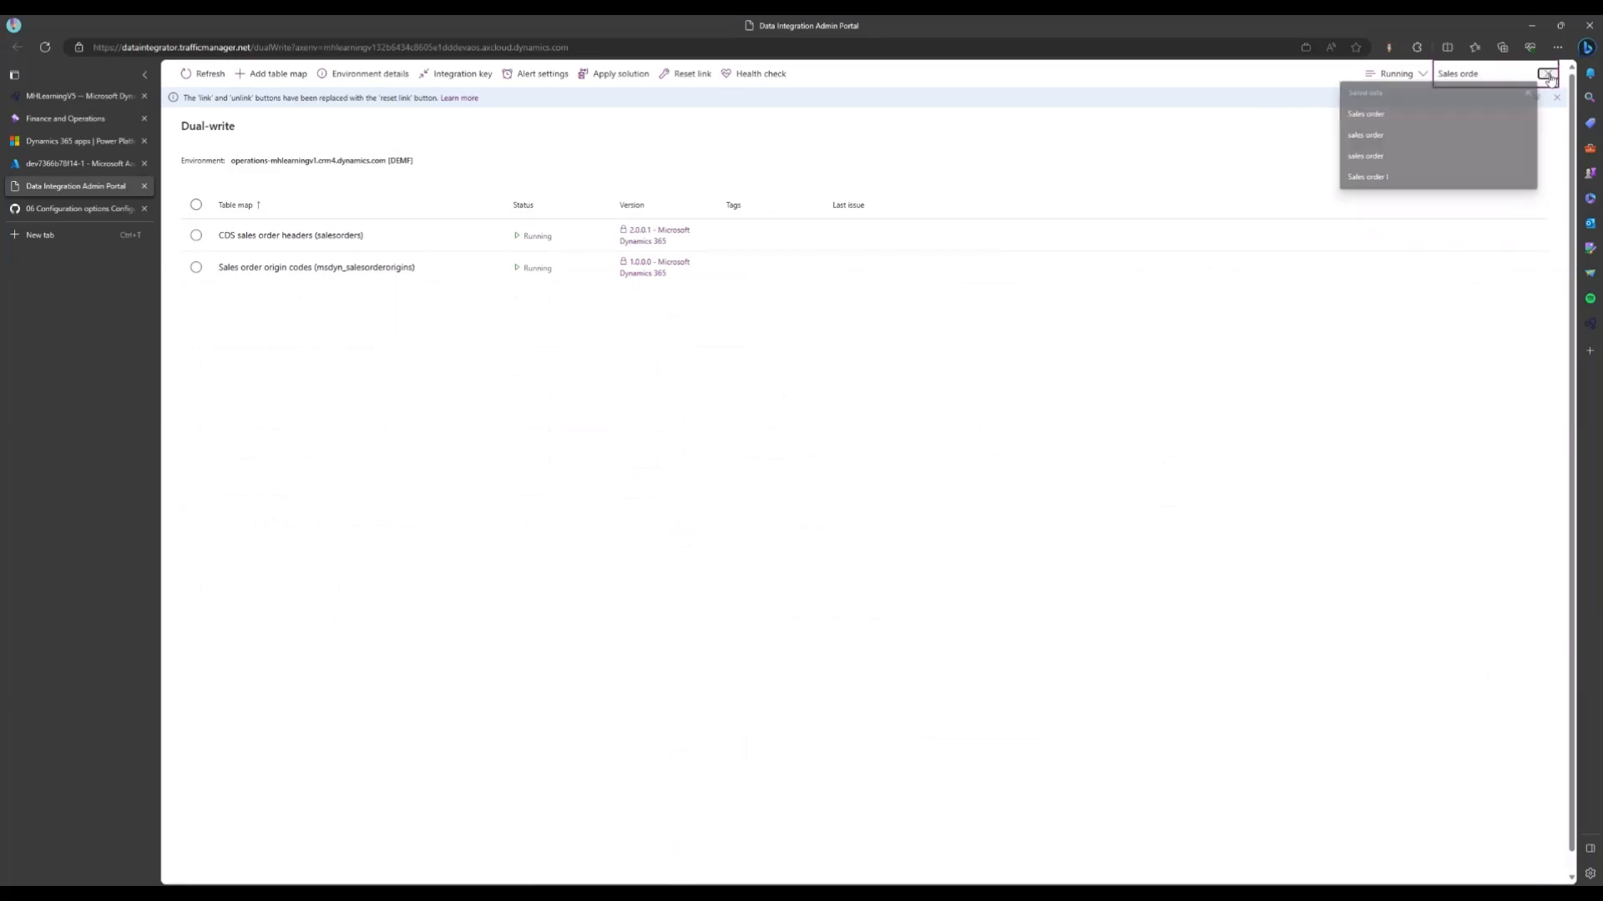
pyautogui.click(1547, 74)
pyautogui.click(1394, 74)
pyautogui.click(1406, 100)
pyautogui.click(1500, 72)
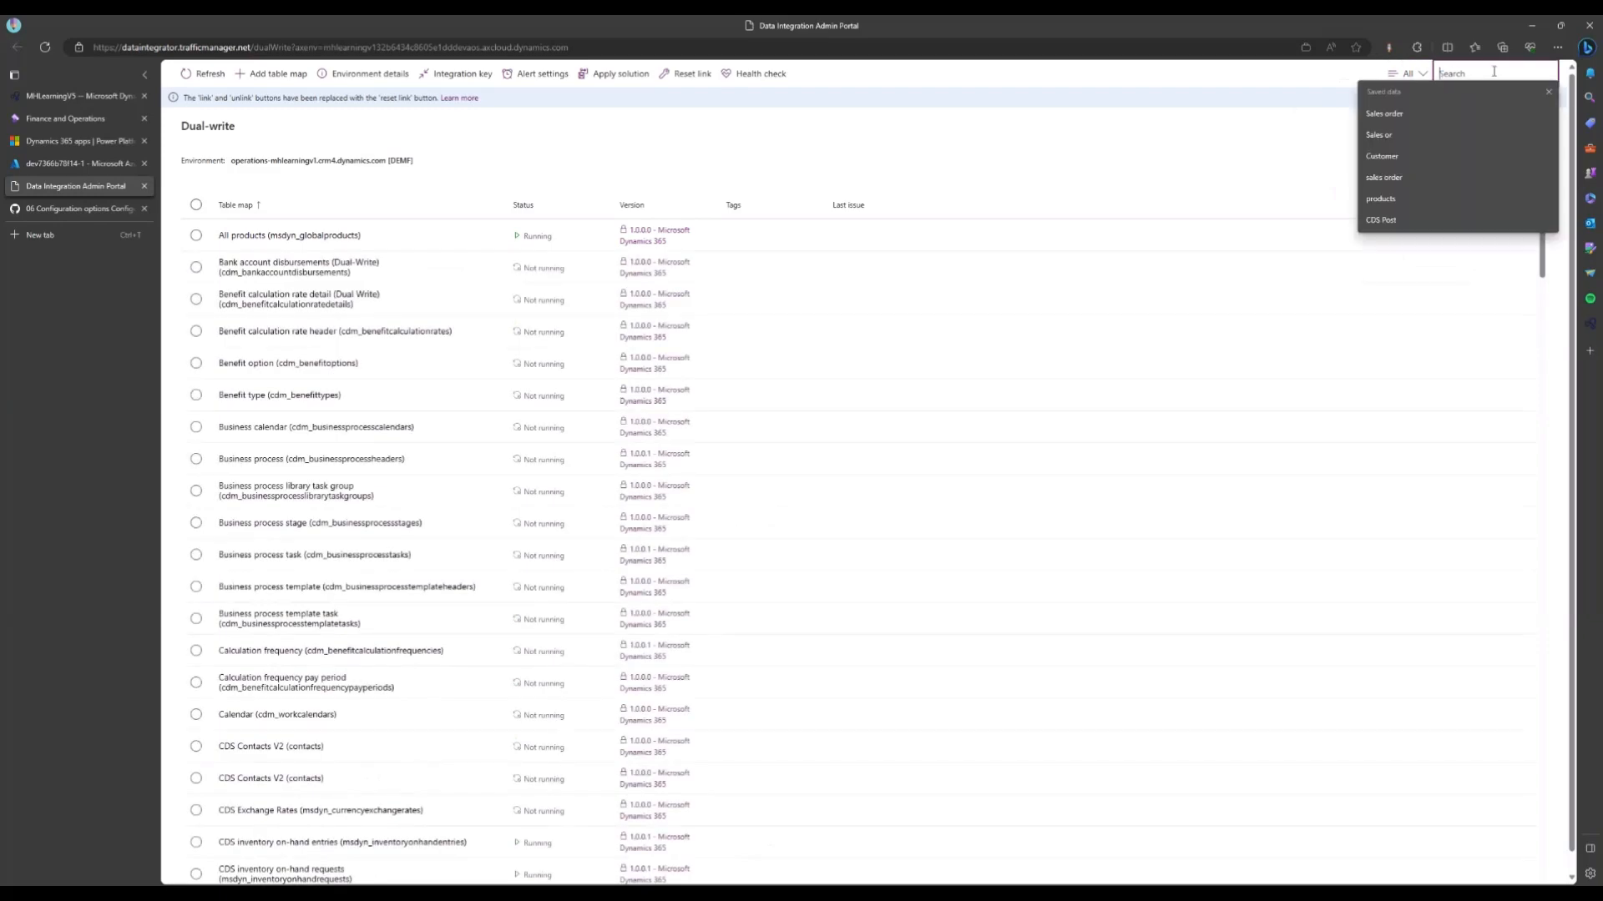
pyautogui.write('CDS Post')
pyautogui.press('Return')
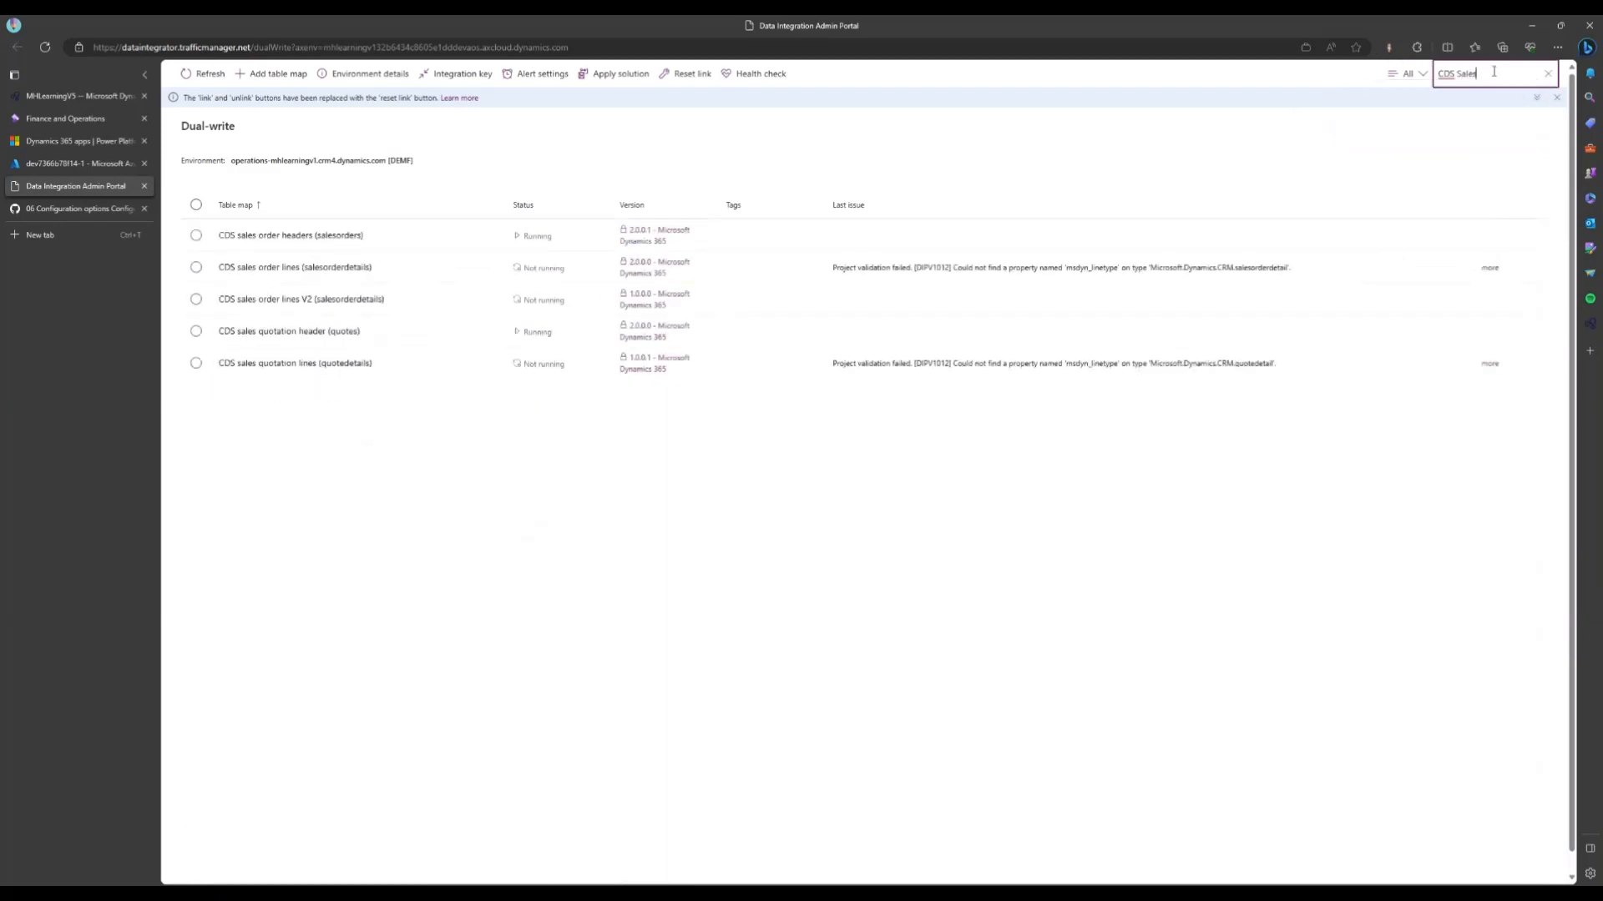
# Open the CDS sales order lines (salesorderdetails) map and look through its column mappings
pyautogui.click(454, 274)
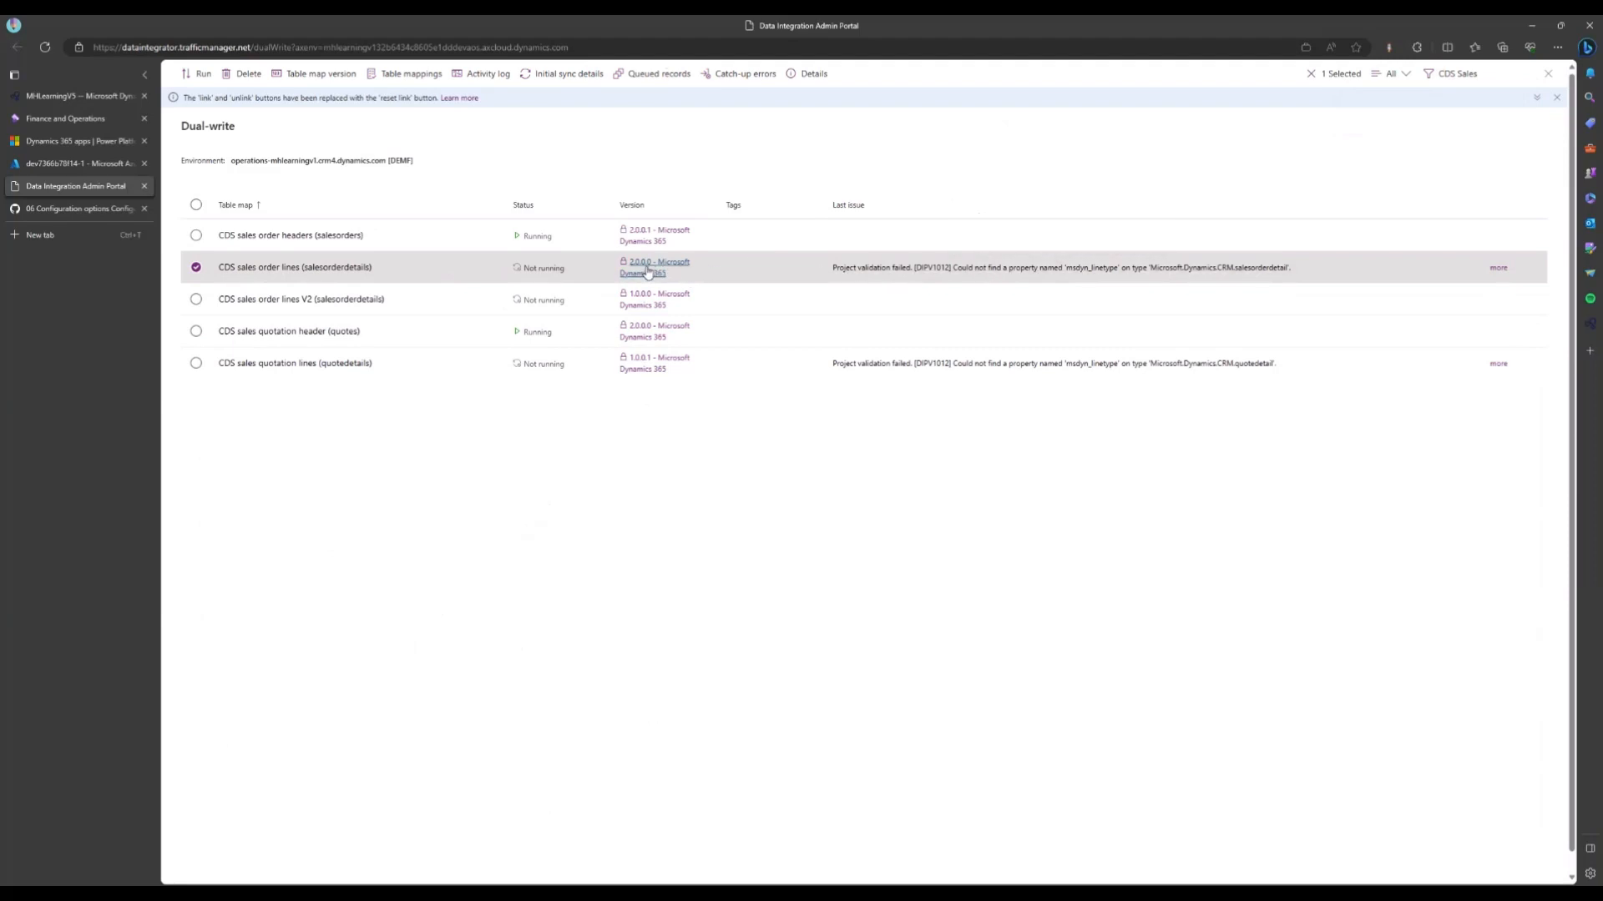
pyautogui.click(351, 267)
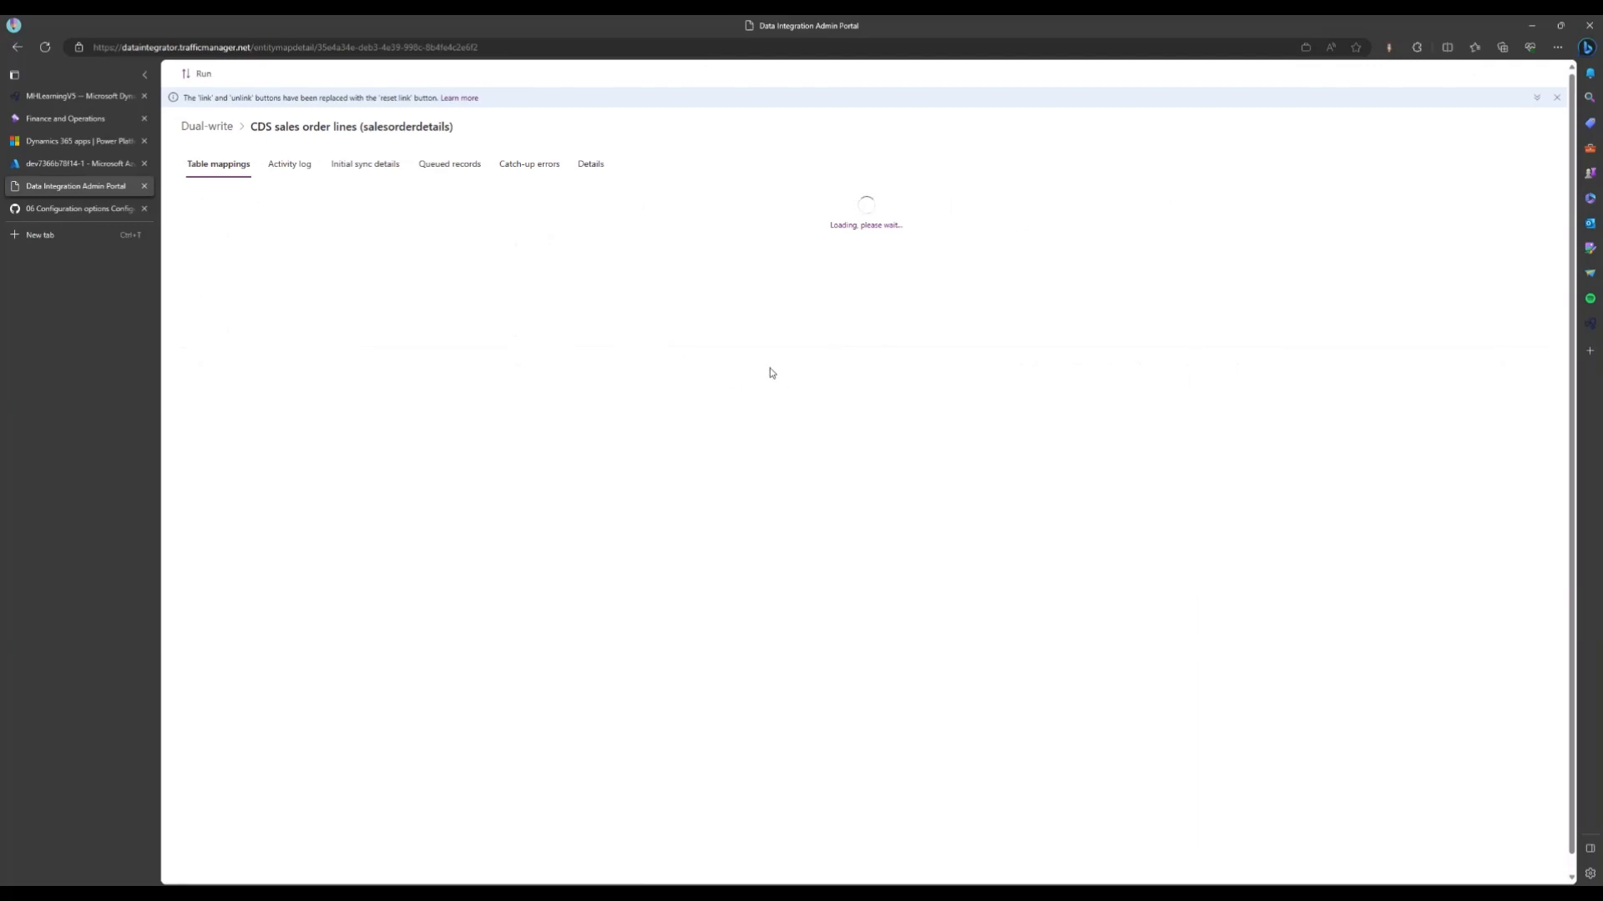
pyautogui.scroll(-5, 772, 372)
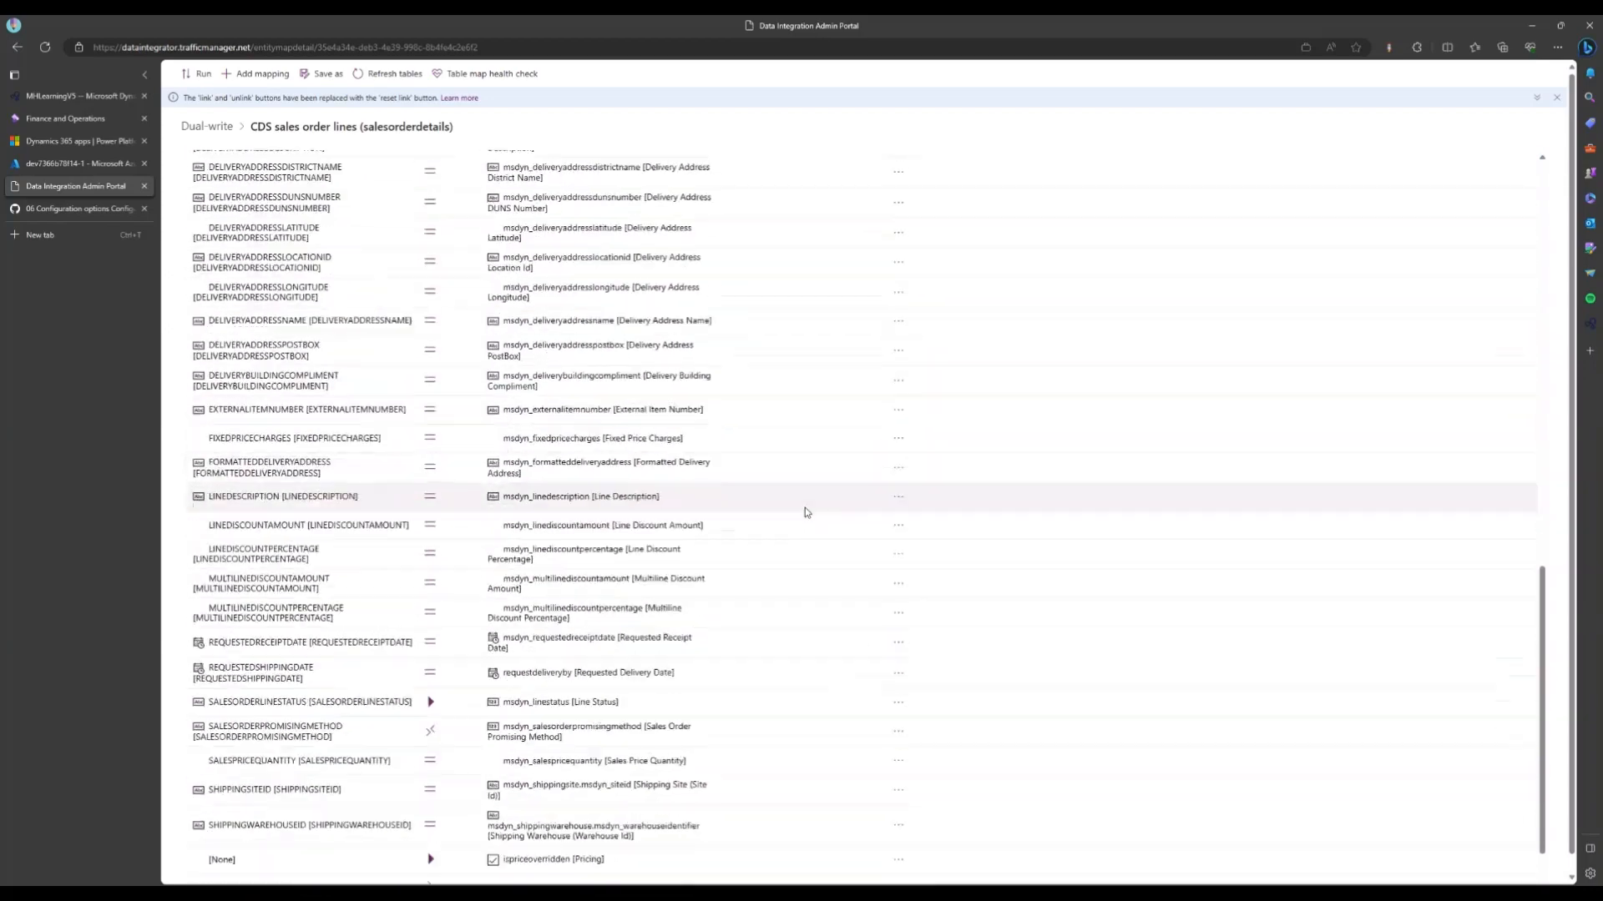
pyautogui.scroll(5, 815, 547)
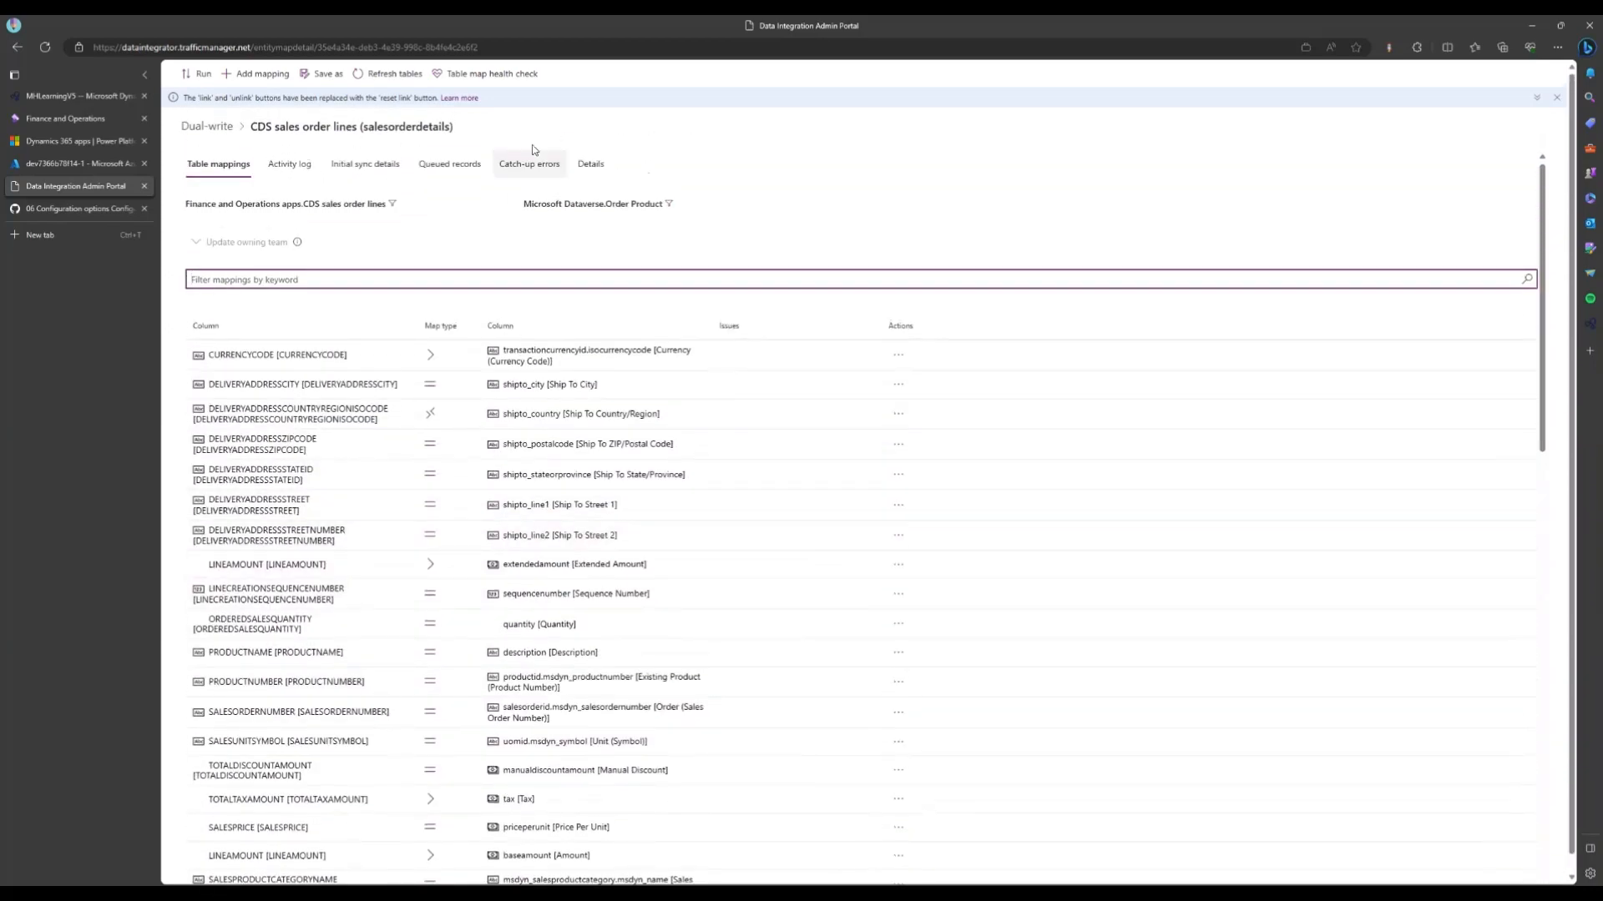
# Refresh the tables of the CDS sales order lines map and go back to the Dual-write table map list
pyautogui.click(389, 73)
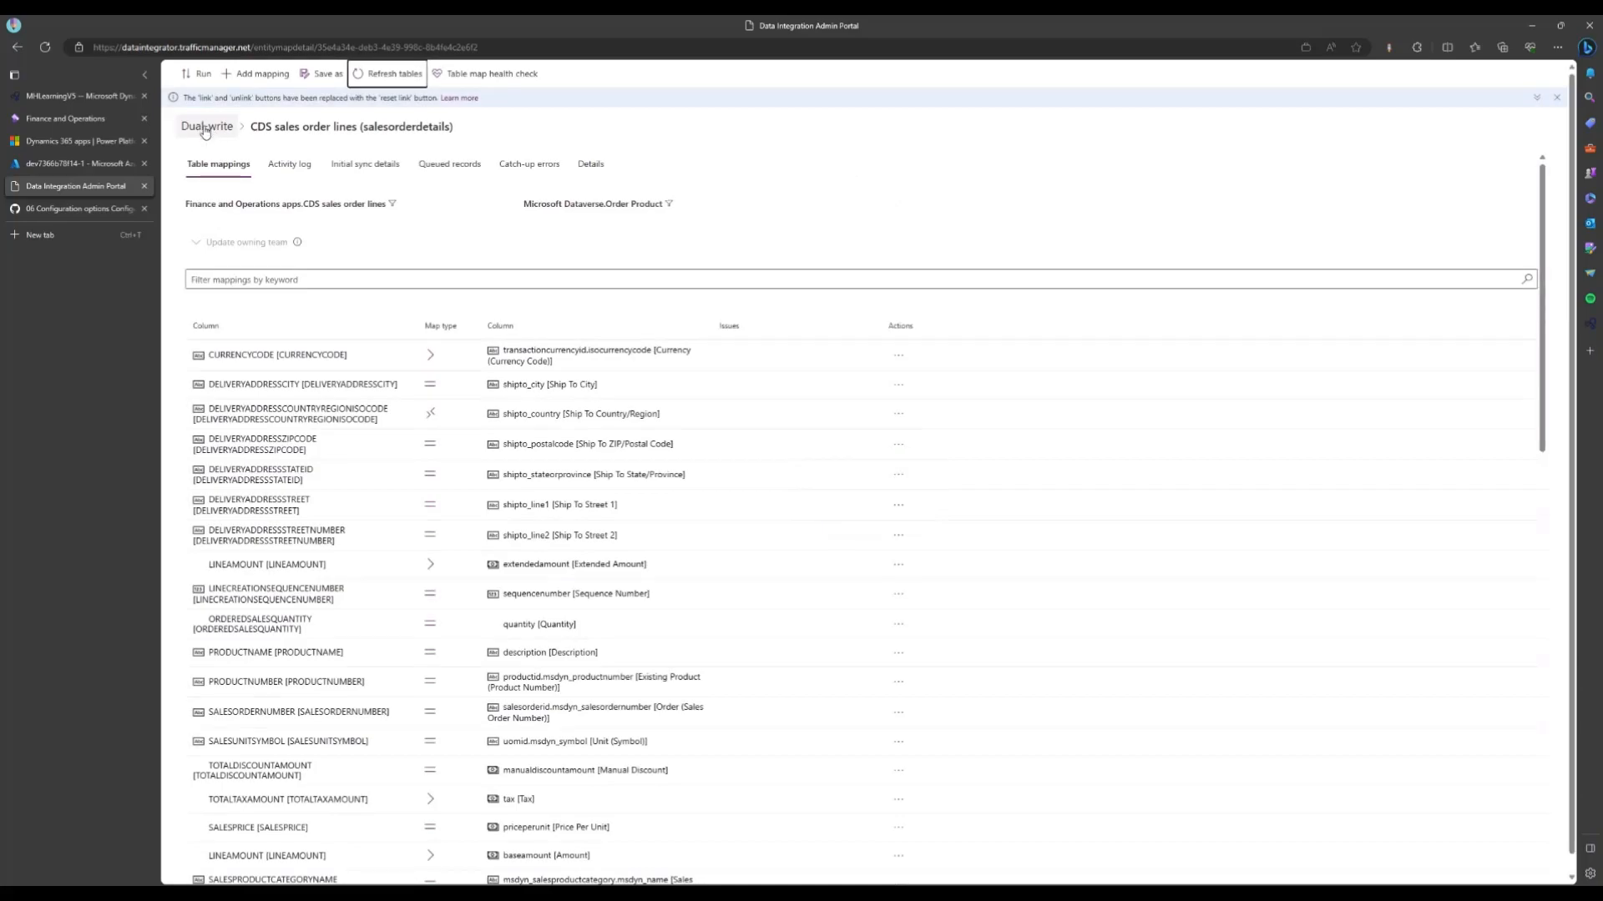
pyautogui.scroll(-5, 658, 587)
pyautogui.scroll(6, 657, 586)
pyautogui.click(203, 128)
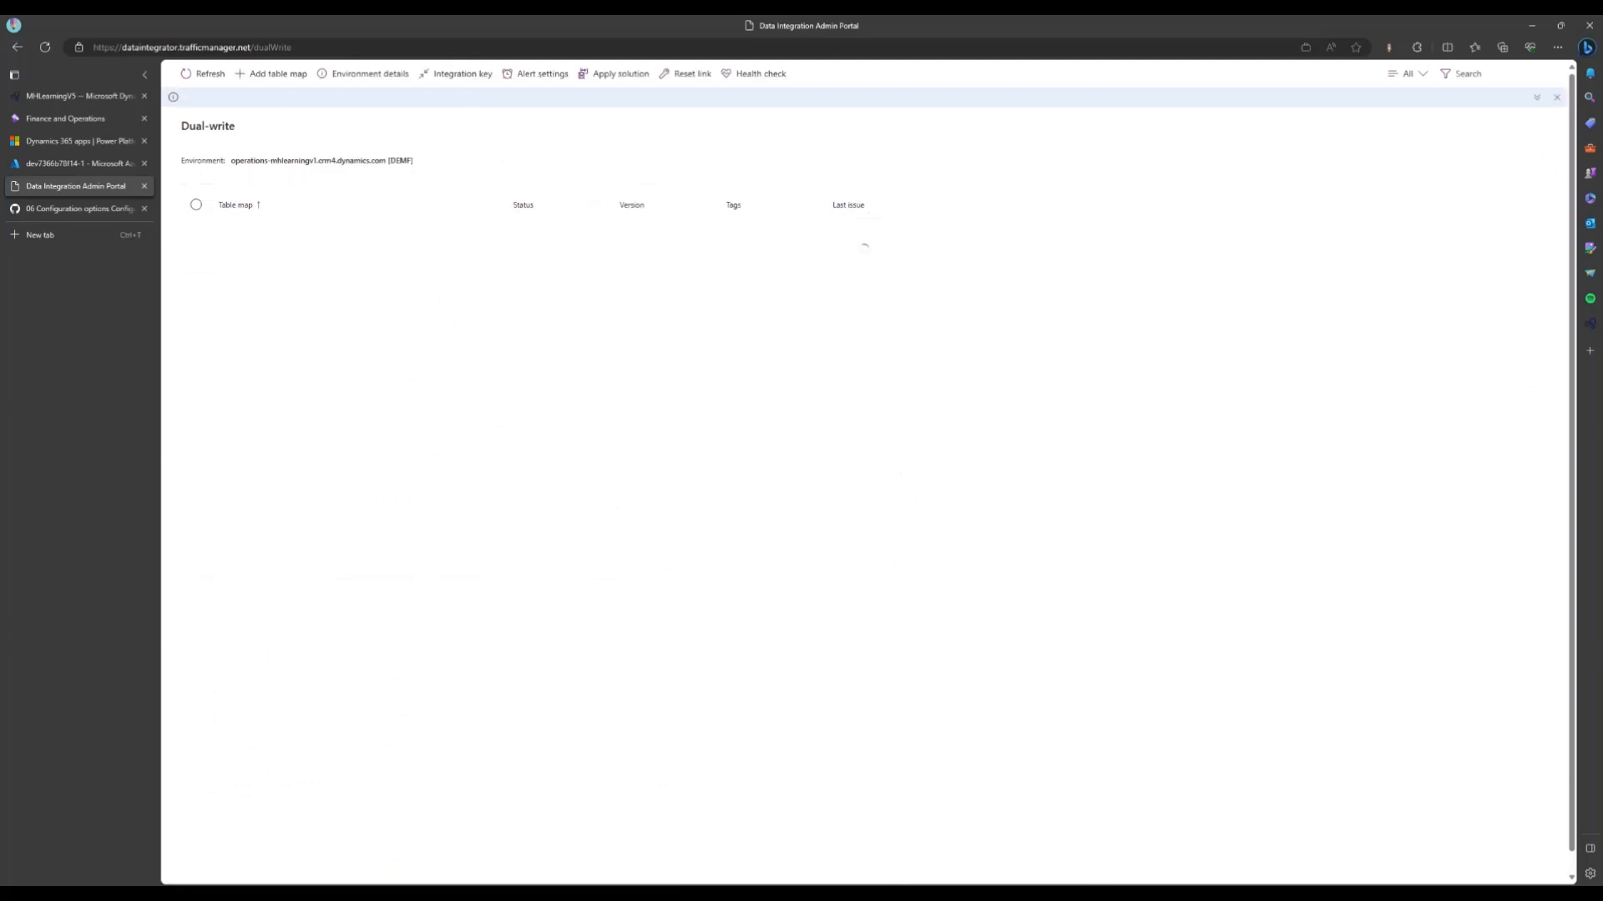
# Recheck the helper's error log and search the portal's table maps for "Sales order"
pyautogui.hotkey('alt', 'Tab')
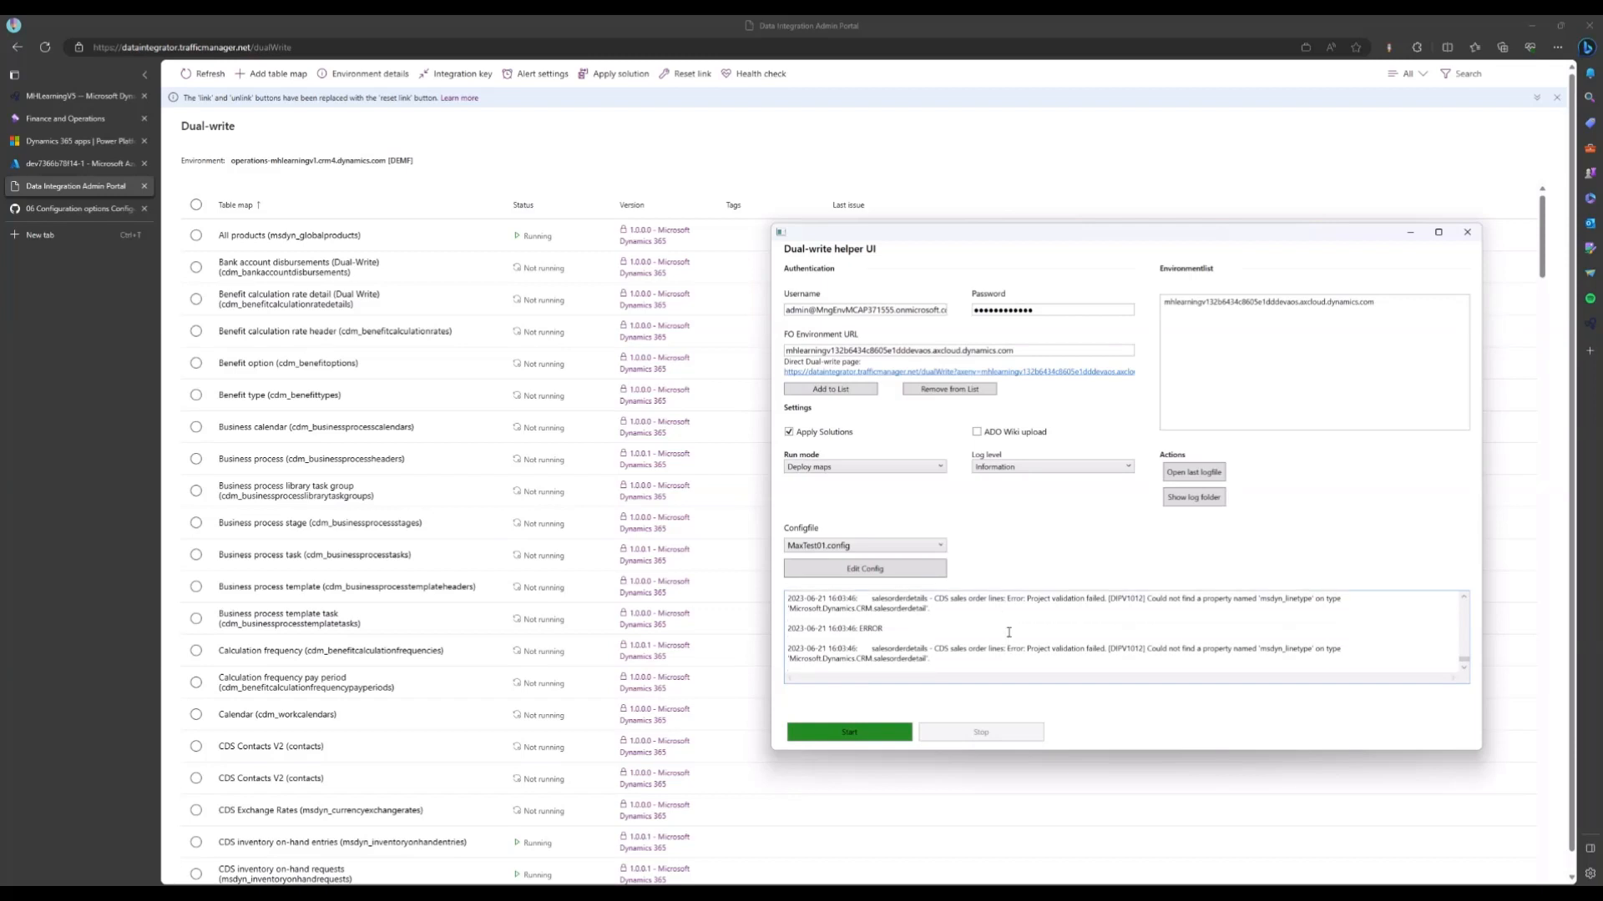
pyautogui.click(904, 113)
pyautogui.click(1461, 74)
pyautogui.write('Sales order')
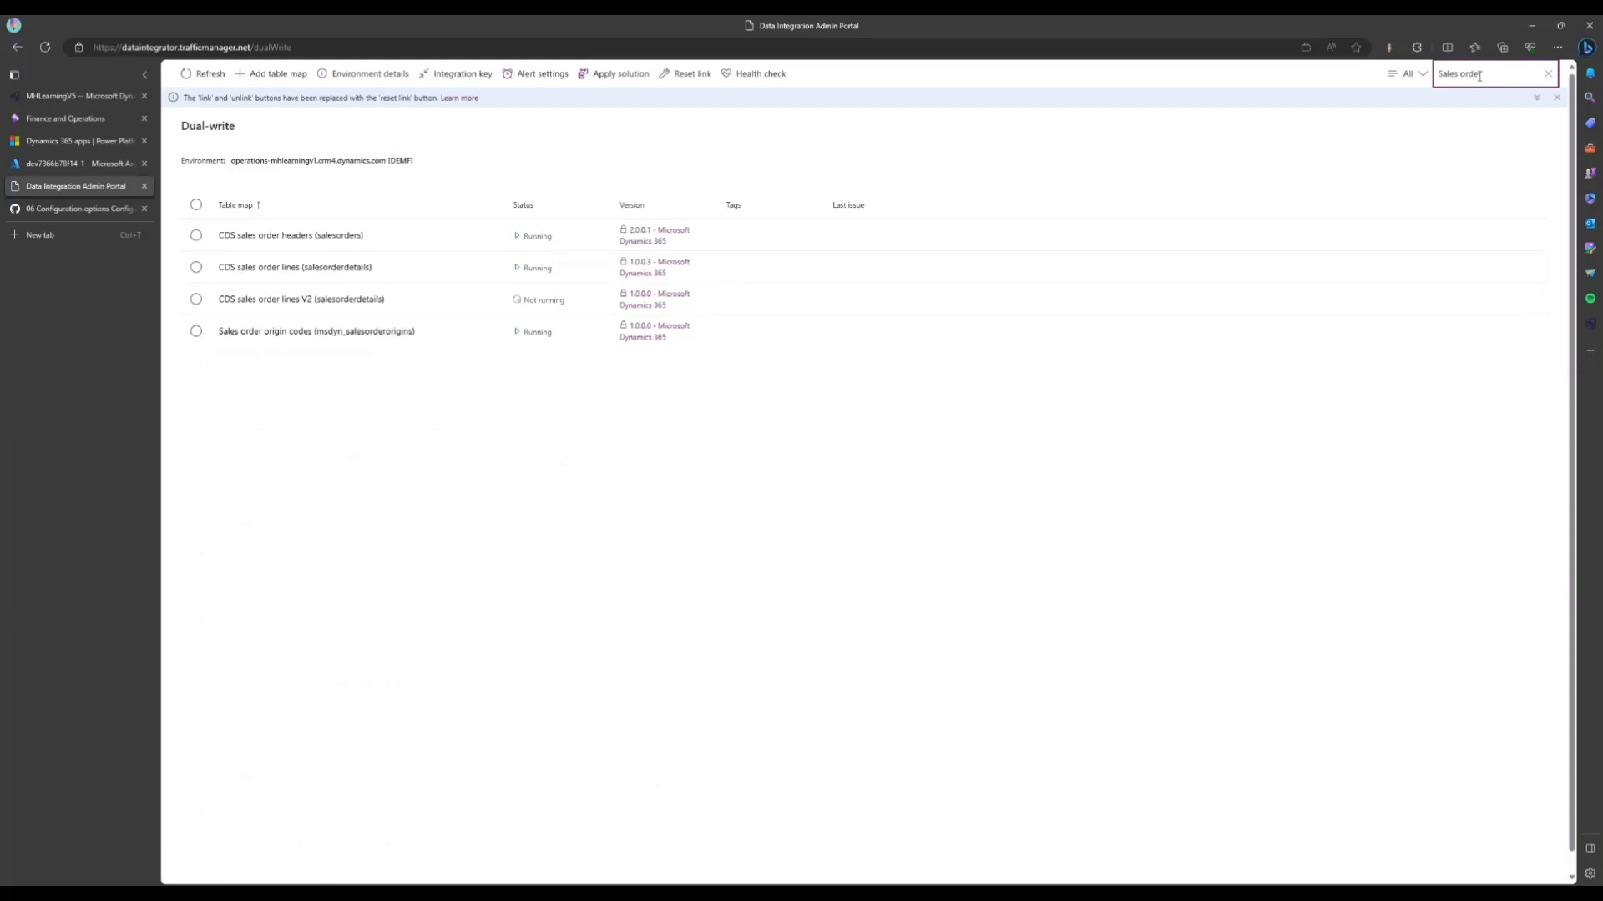
pyautogui.click(653, 411)
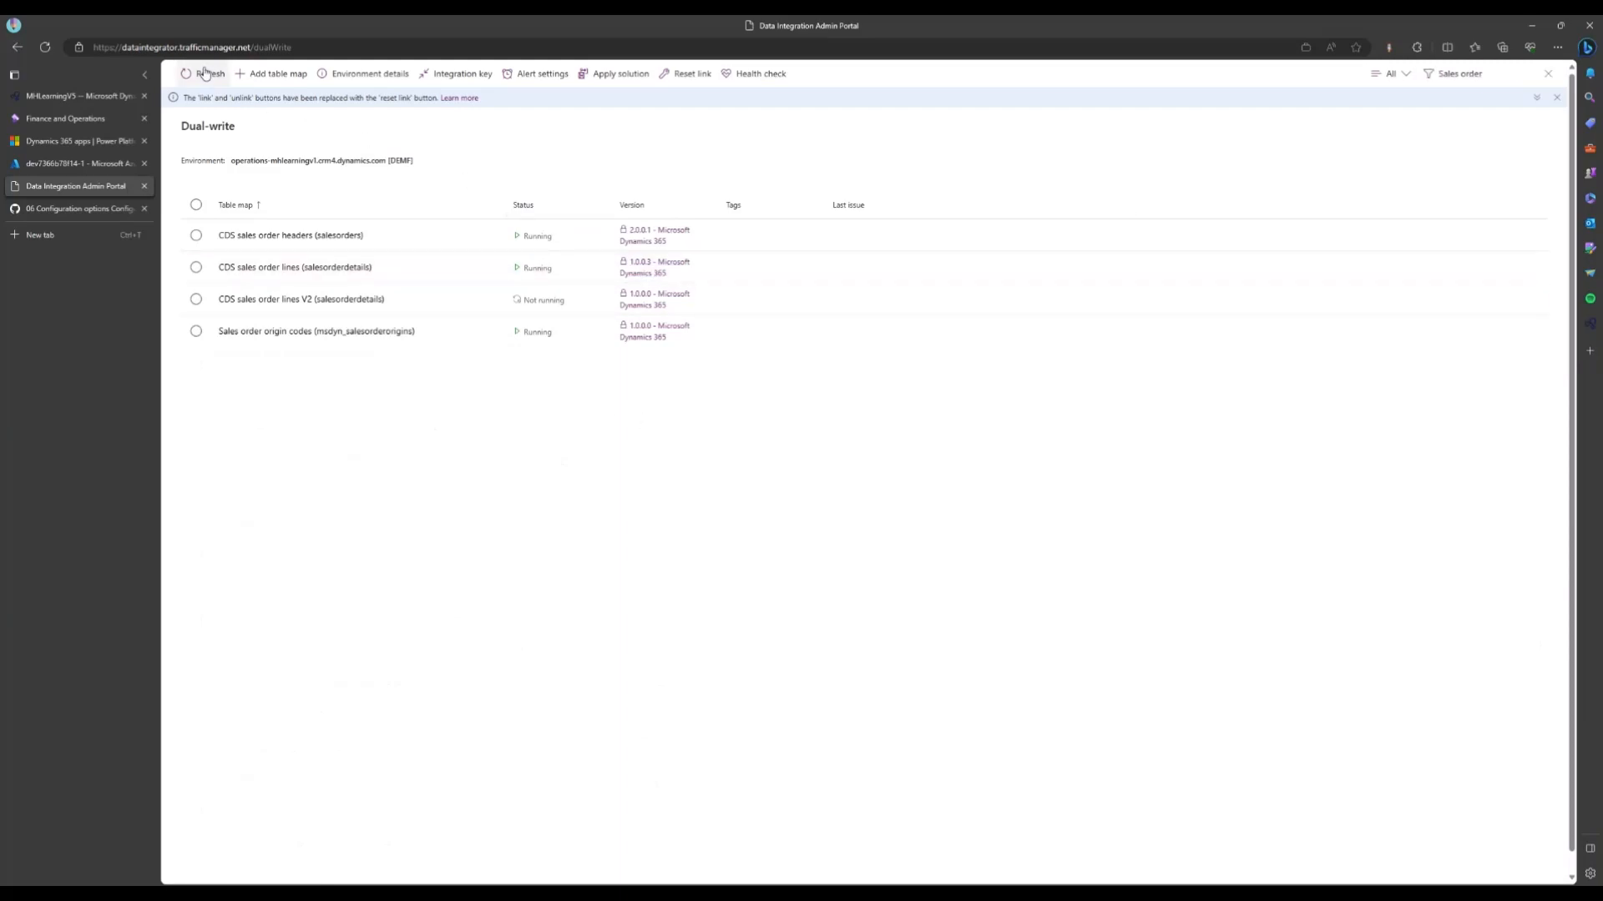
# View the available table map versions for CDS sales order lines and close the version list without changes
pyautogui.click(424, 277)
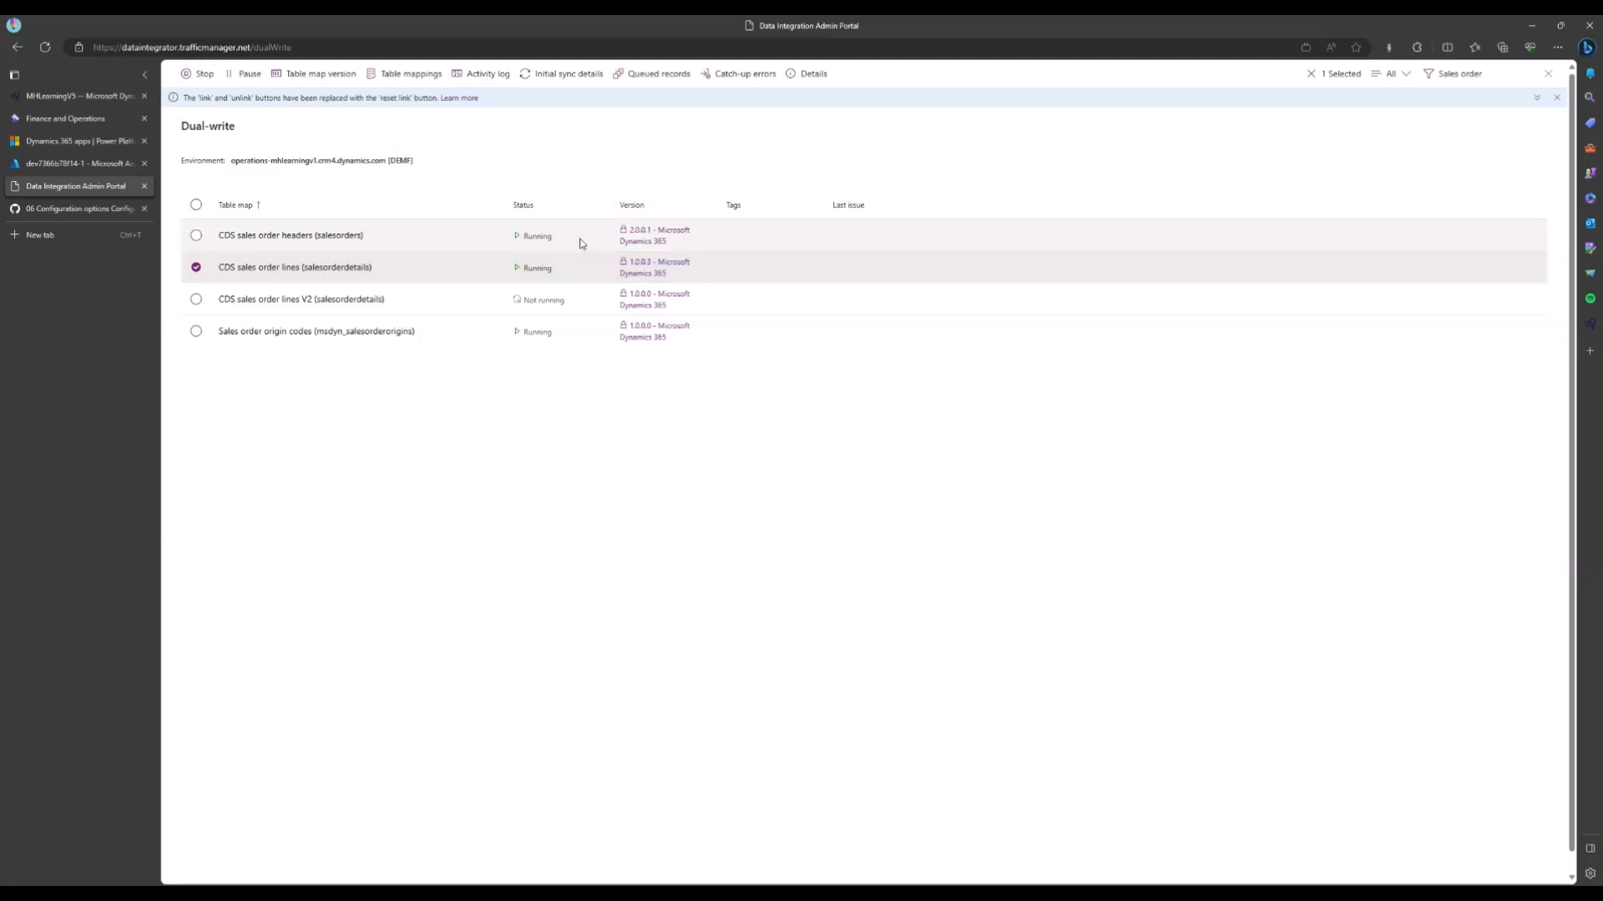
pyautogui.click(634, 264)
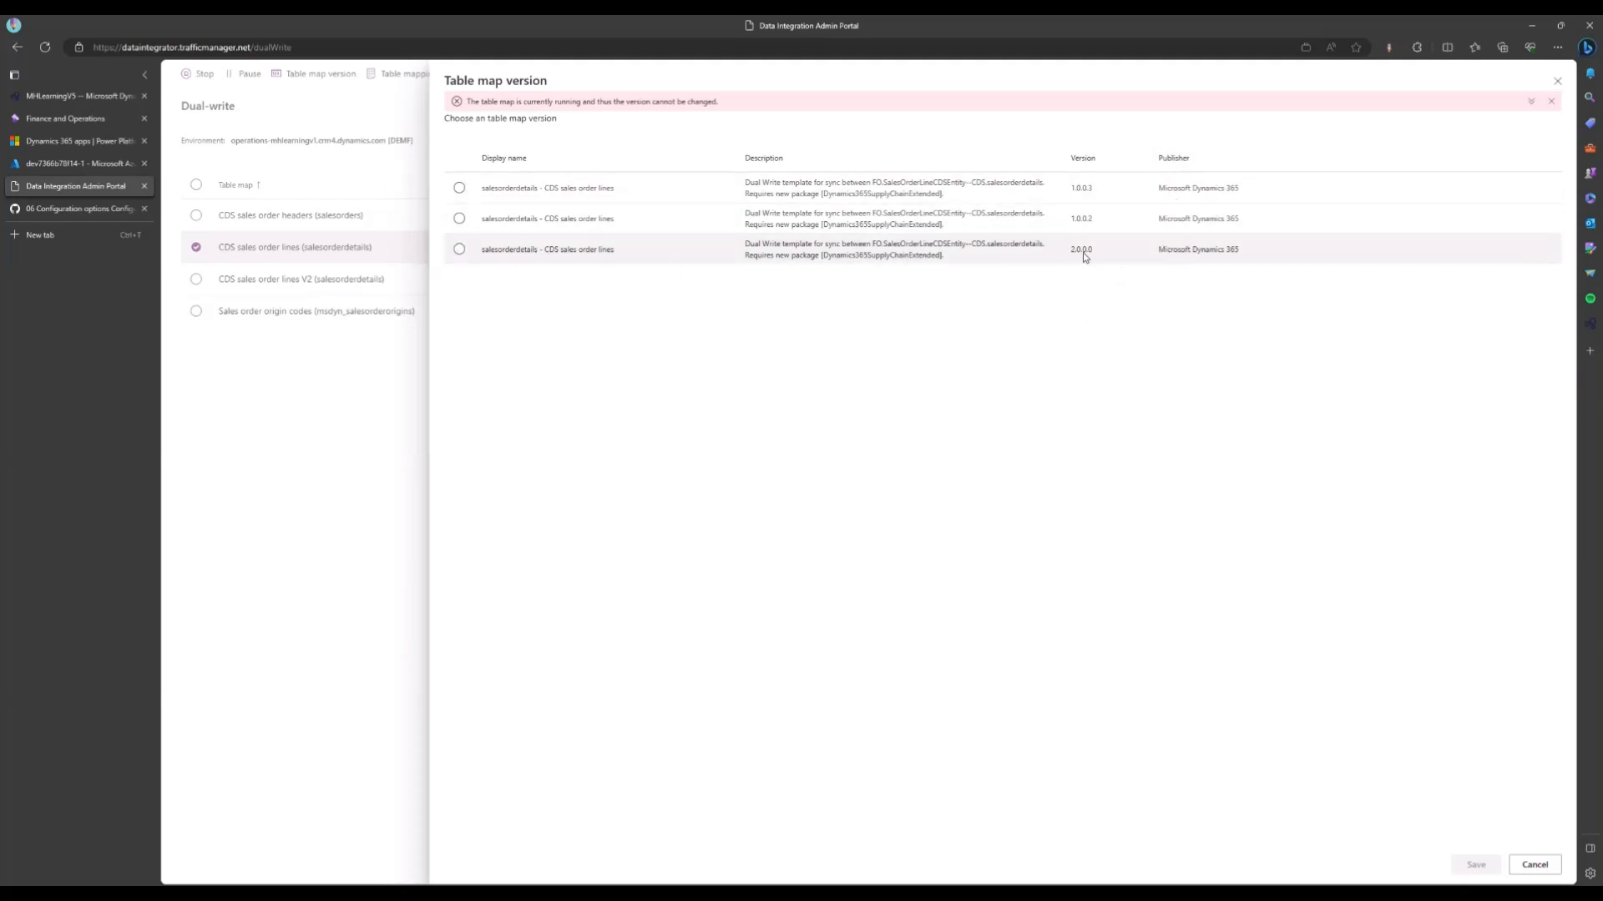
pyautogui.click(1557, 80)
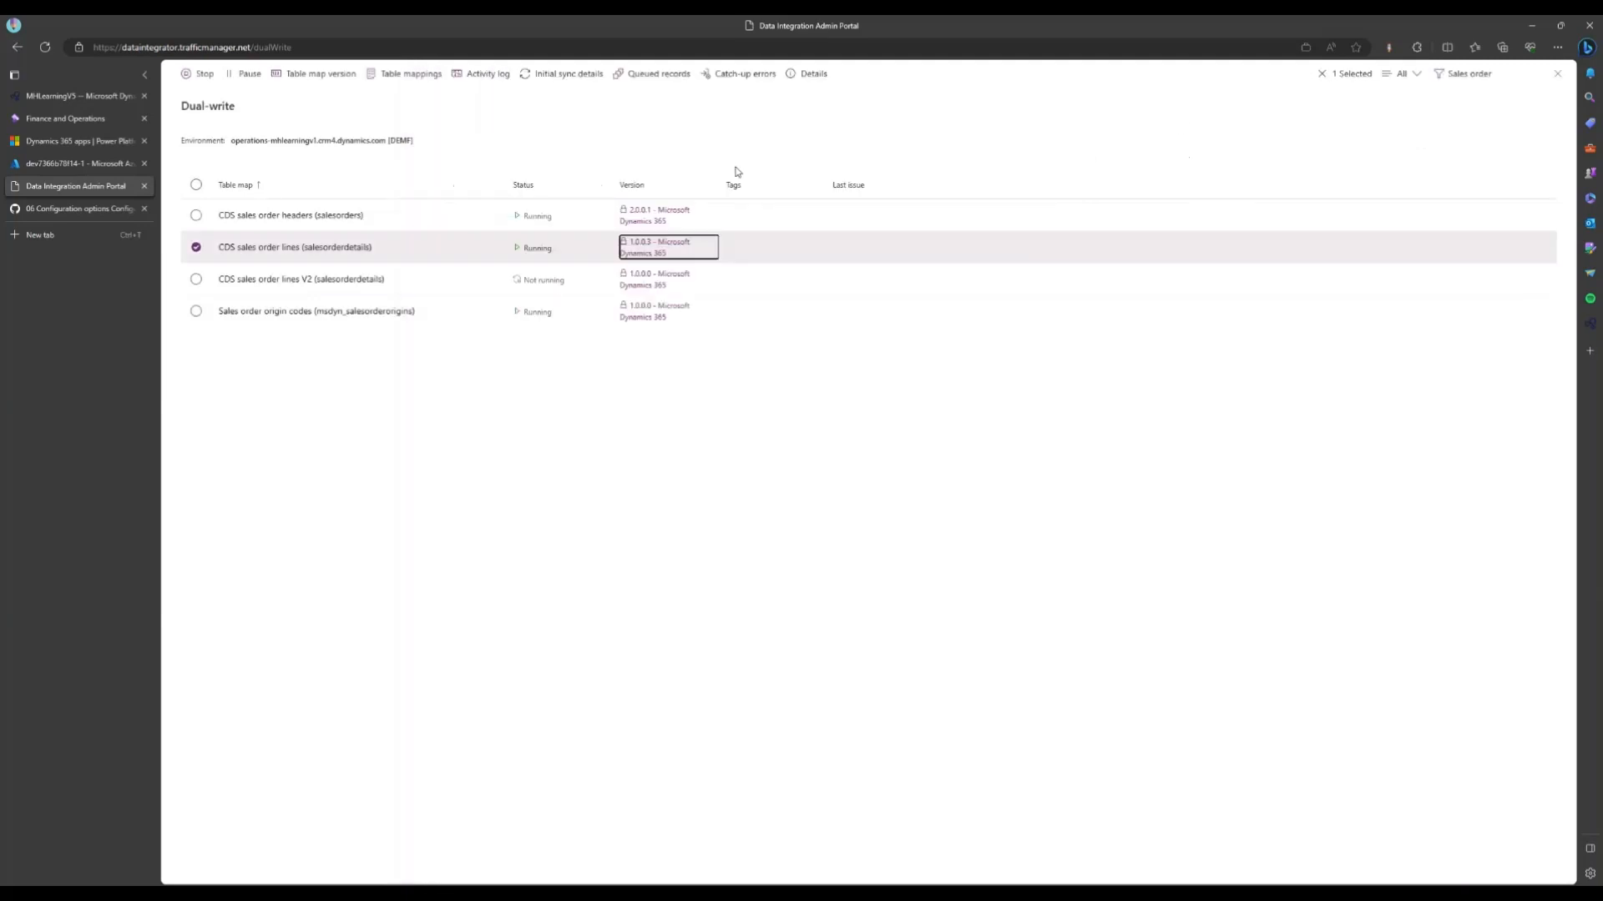
# Stop the CDS sales order lines table map and change its version to 2.0.0.0
pyautogui.click(219, 74)
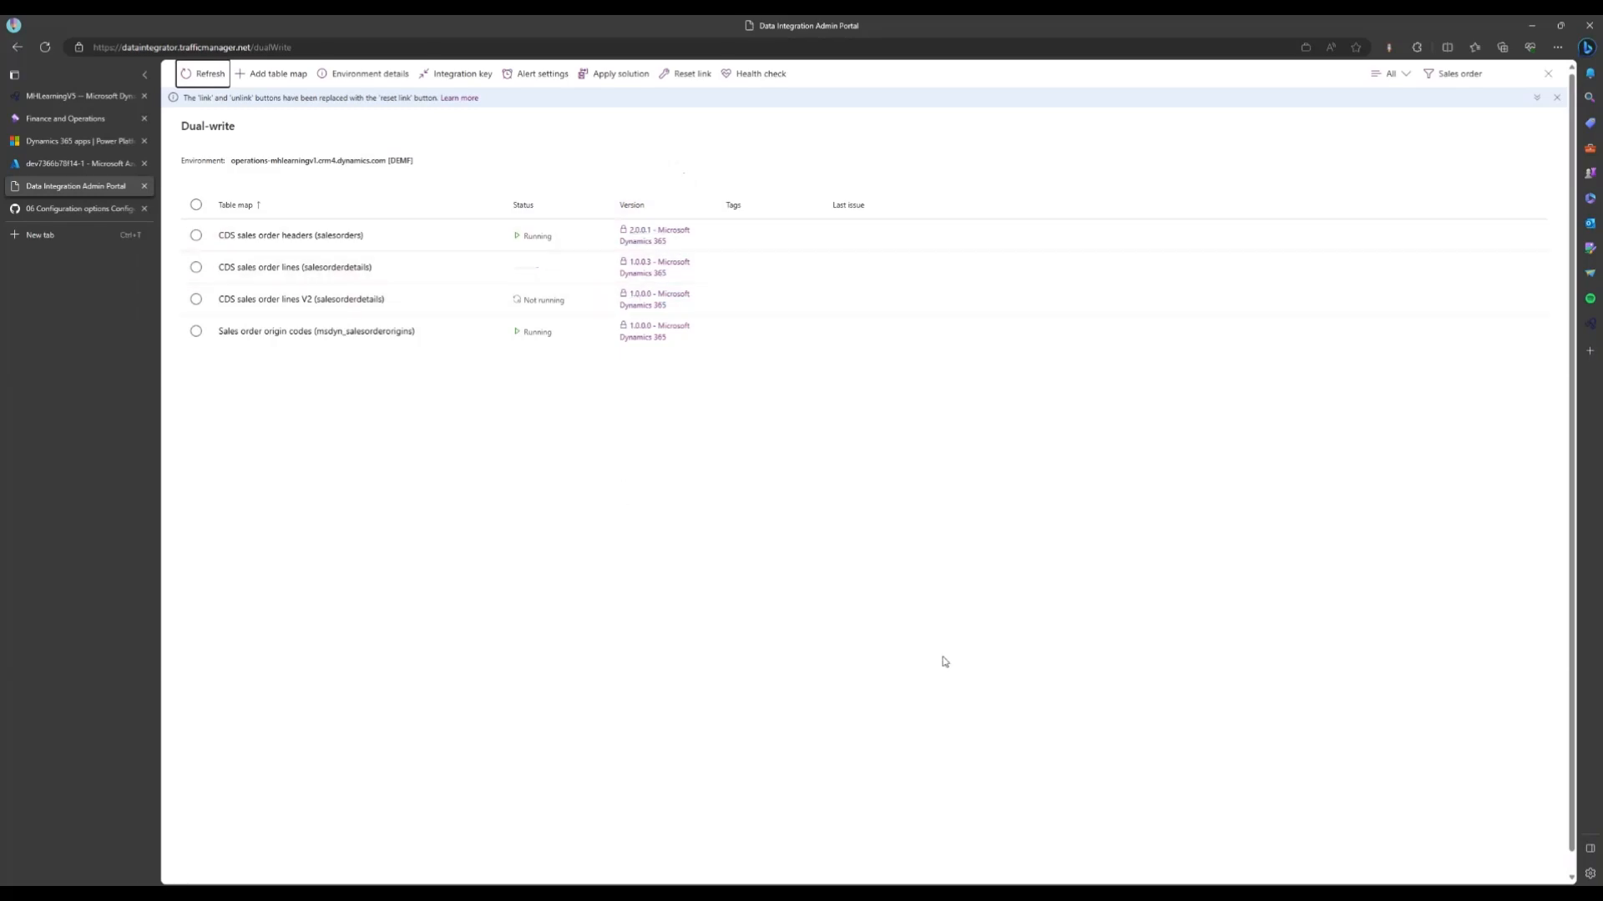
pyautogui.hotkey('alt', 'Tab')
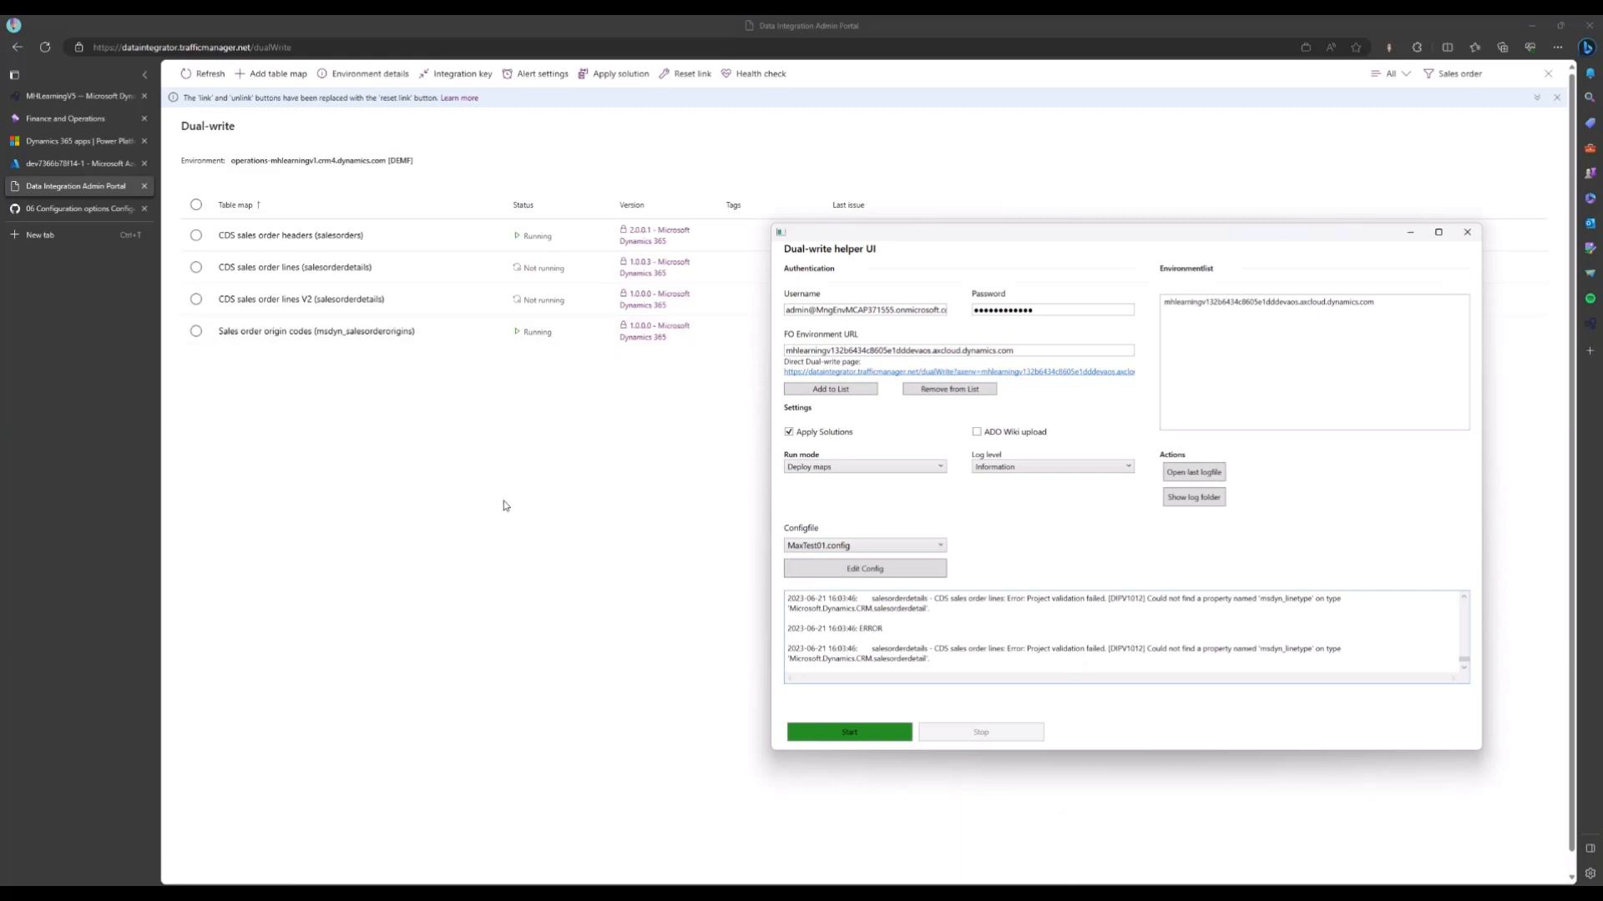
pyautogui.click(657, 267)
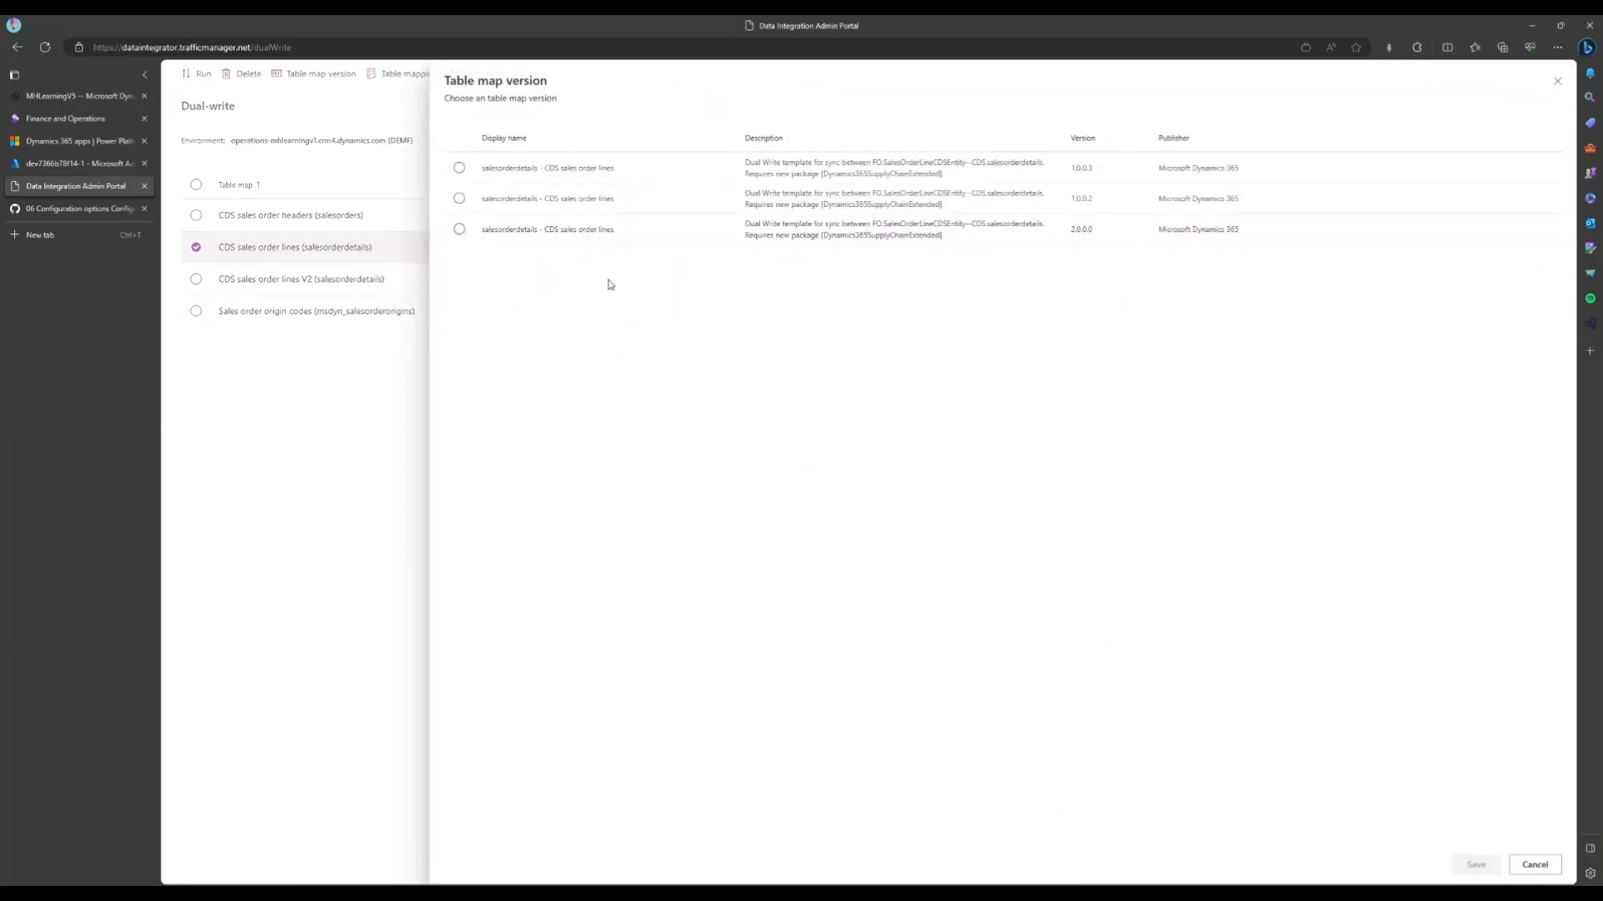
pyautogui.click(584, 229)
pyautogui.click(1474, 865)
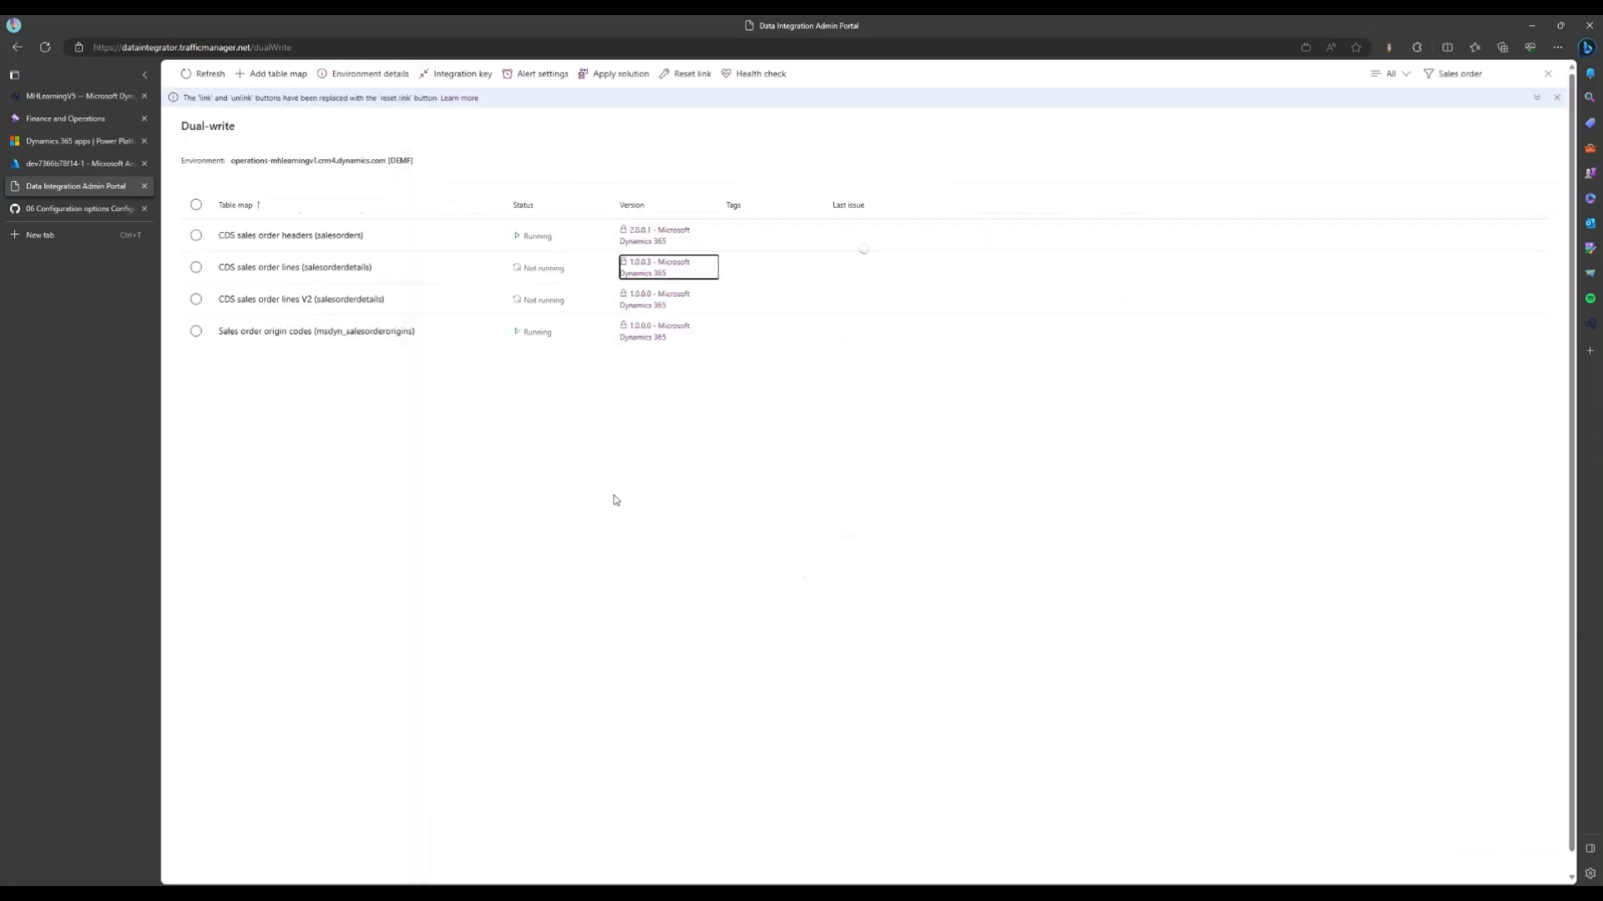
# Open the CDS sales order lines (salesorderdetails) map and examine the CURRENCYCODE mapping issue and the full list of column mappings
pyautogui.click(325, 269)
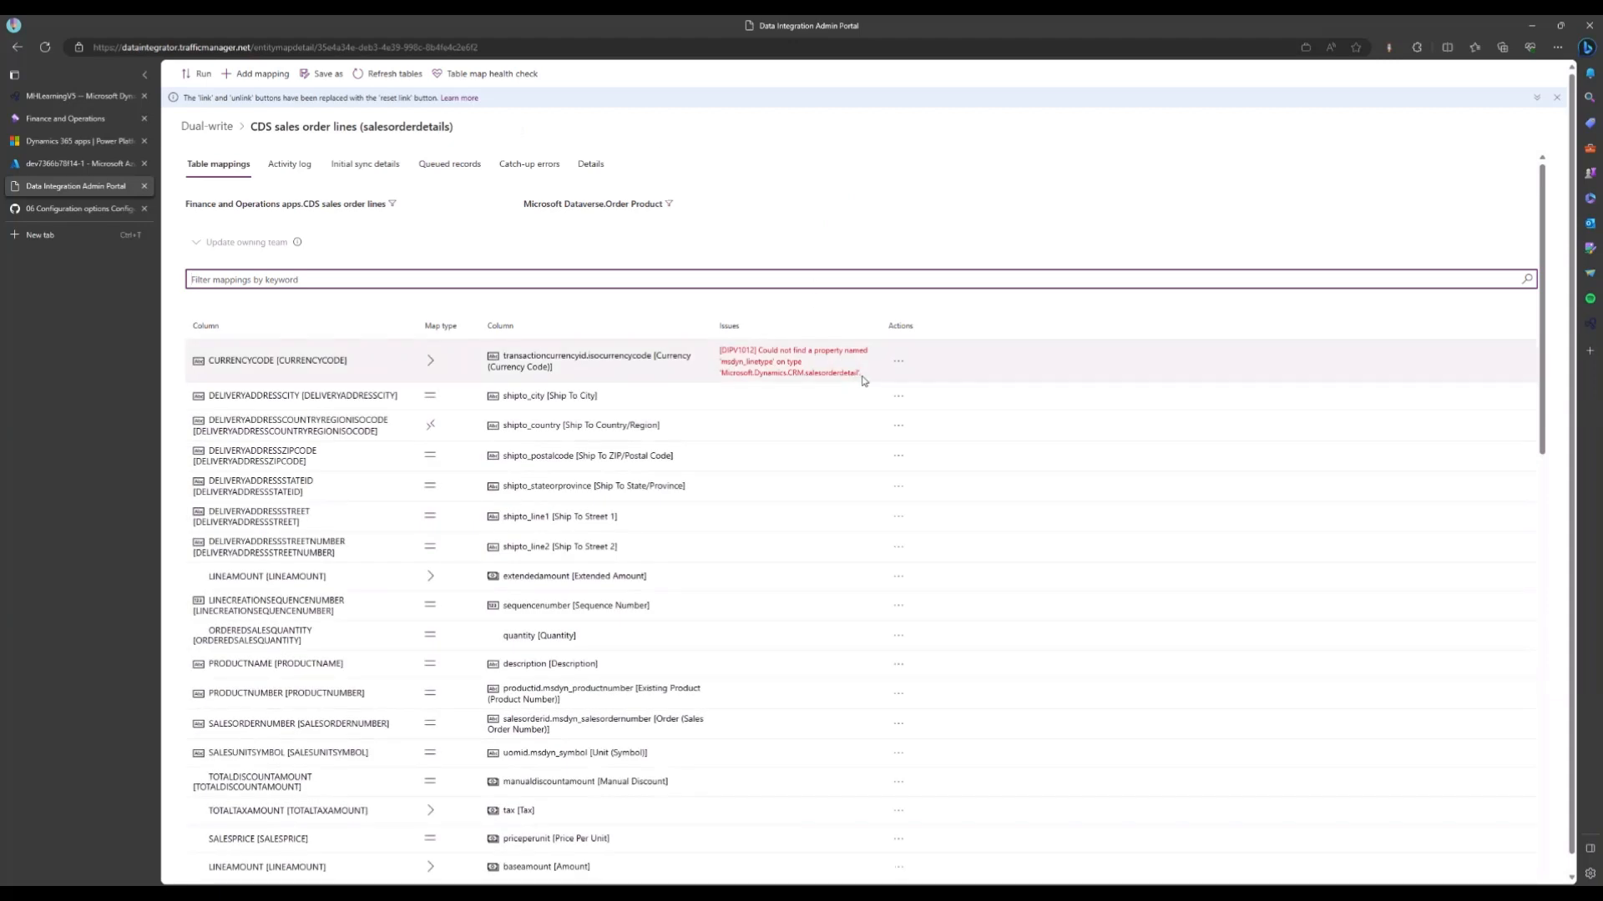
pyautogui.moveTo(862, 375); pyautogui.dragTo(741, 353)
pyautogui.click(722, 357)
pyautogui.scroll(-15, 775, 389)
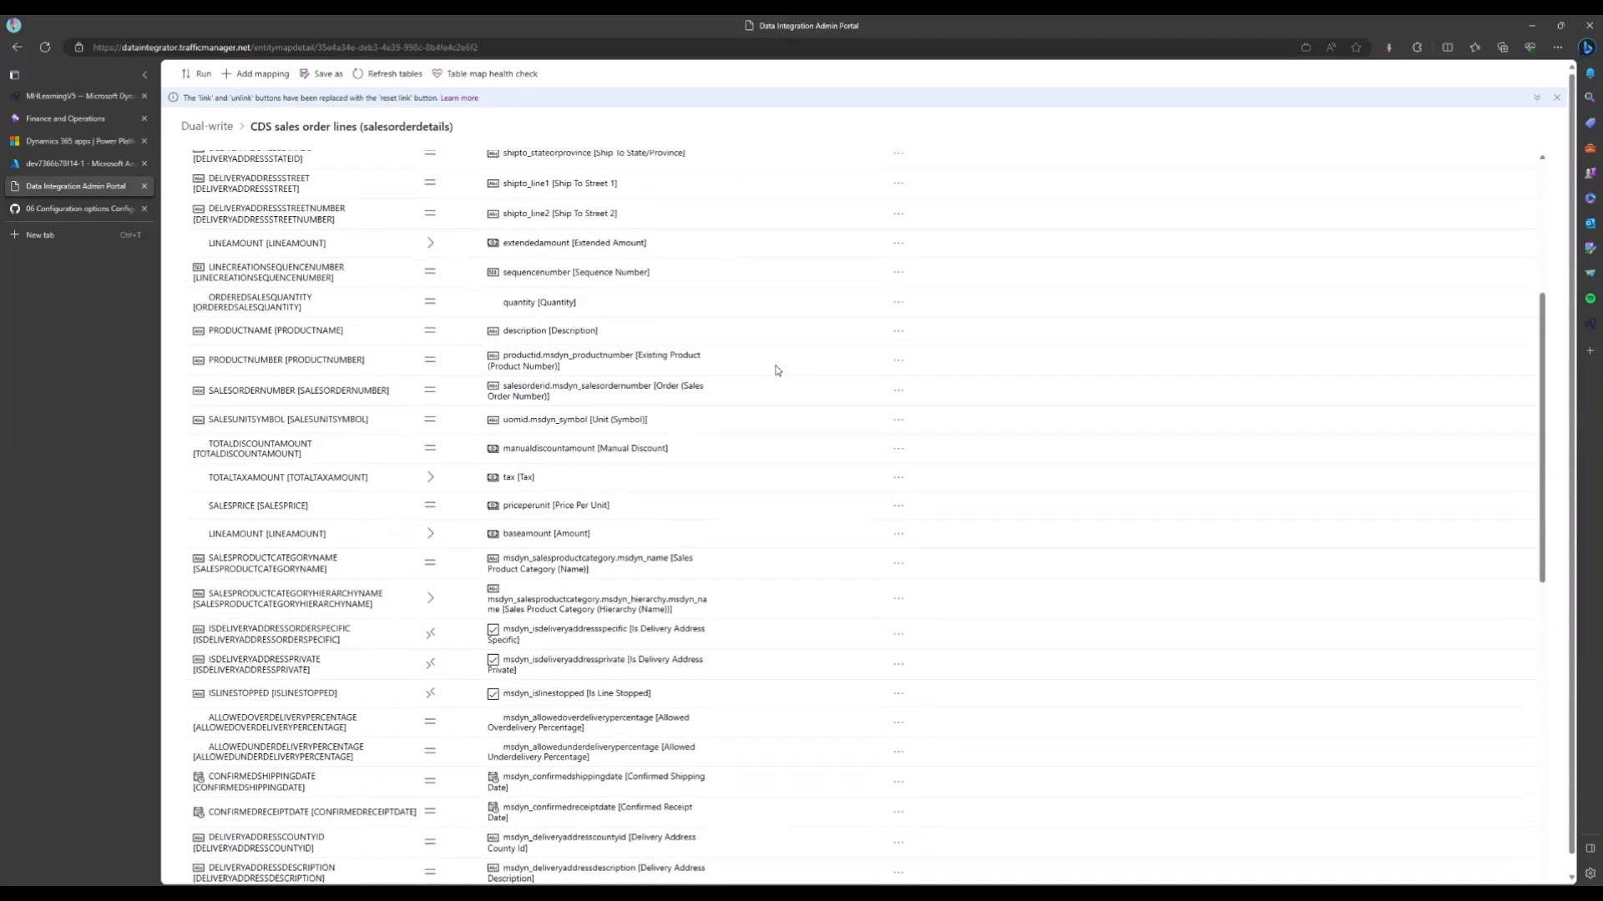
pyautogui.scroll(15, 783, 459)
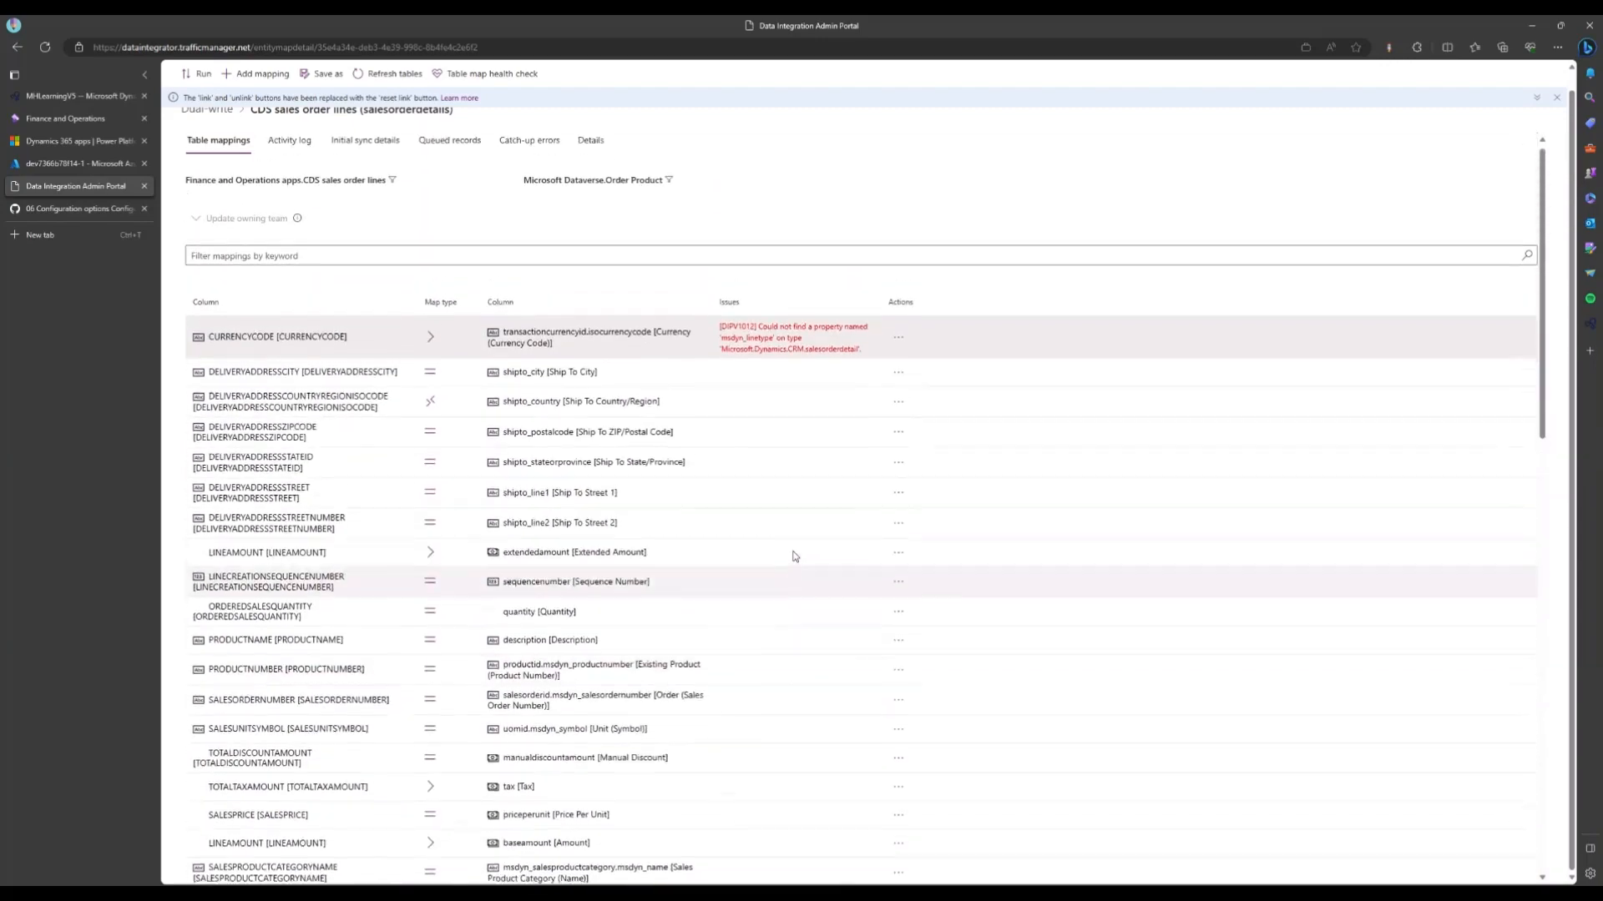
pyautogui.scroll(-10, 690, 606)
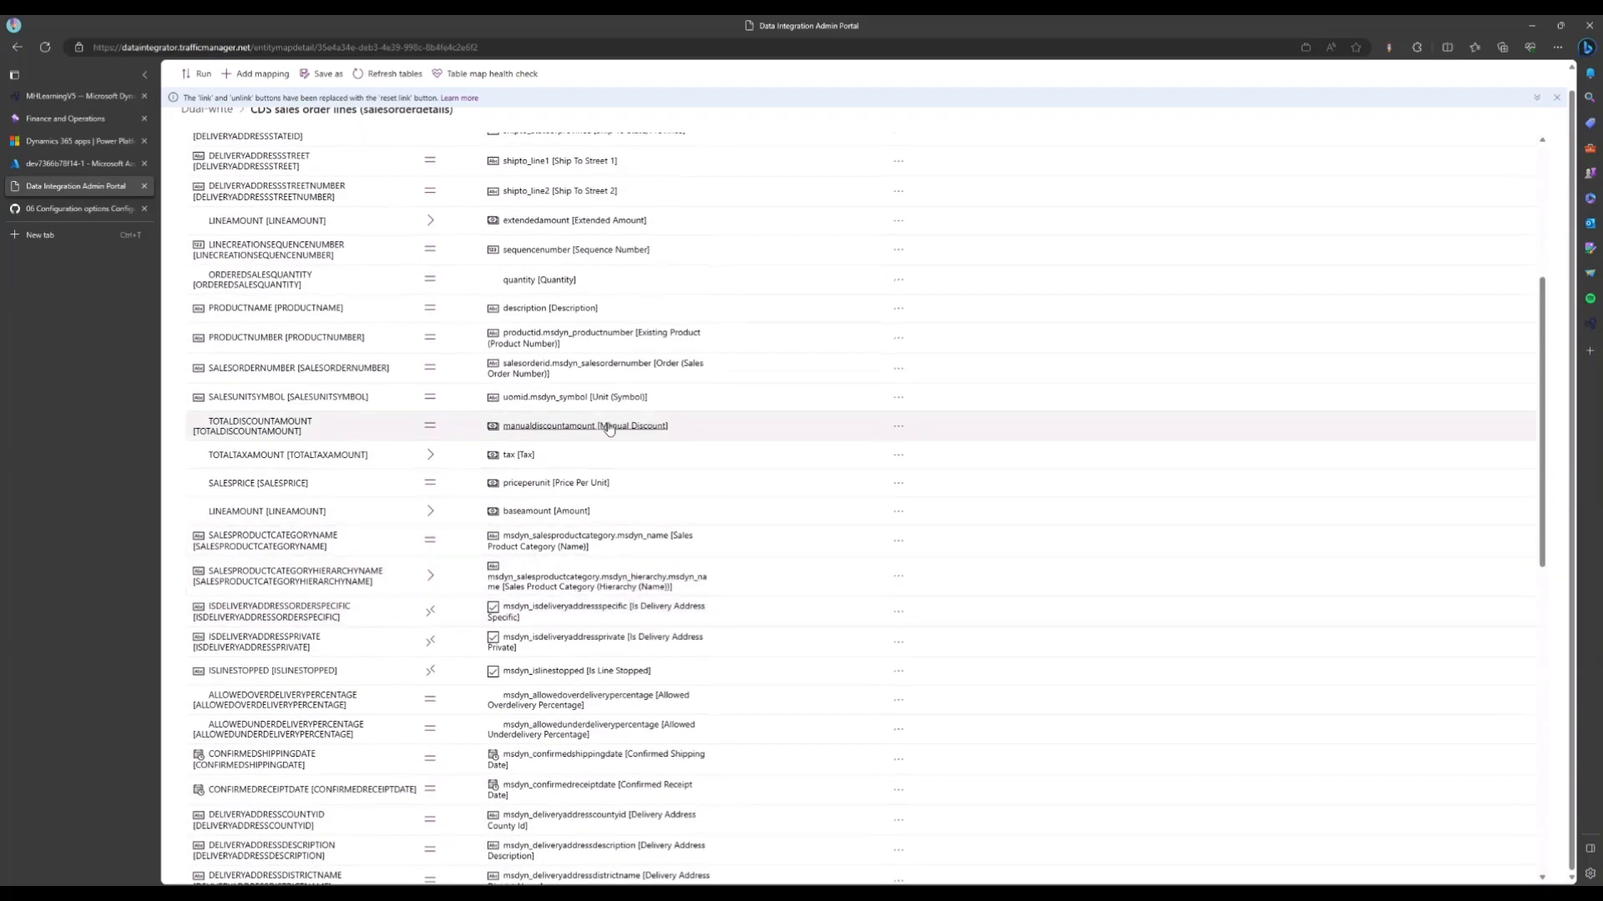
pyautogui.scroll(3, 635, 501)
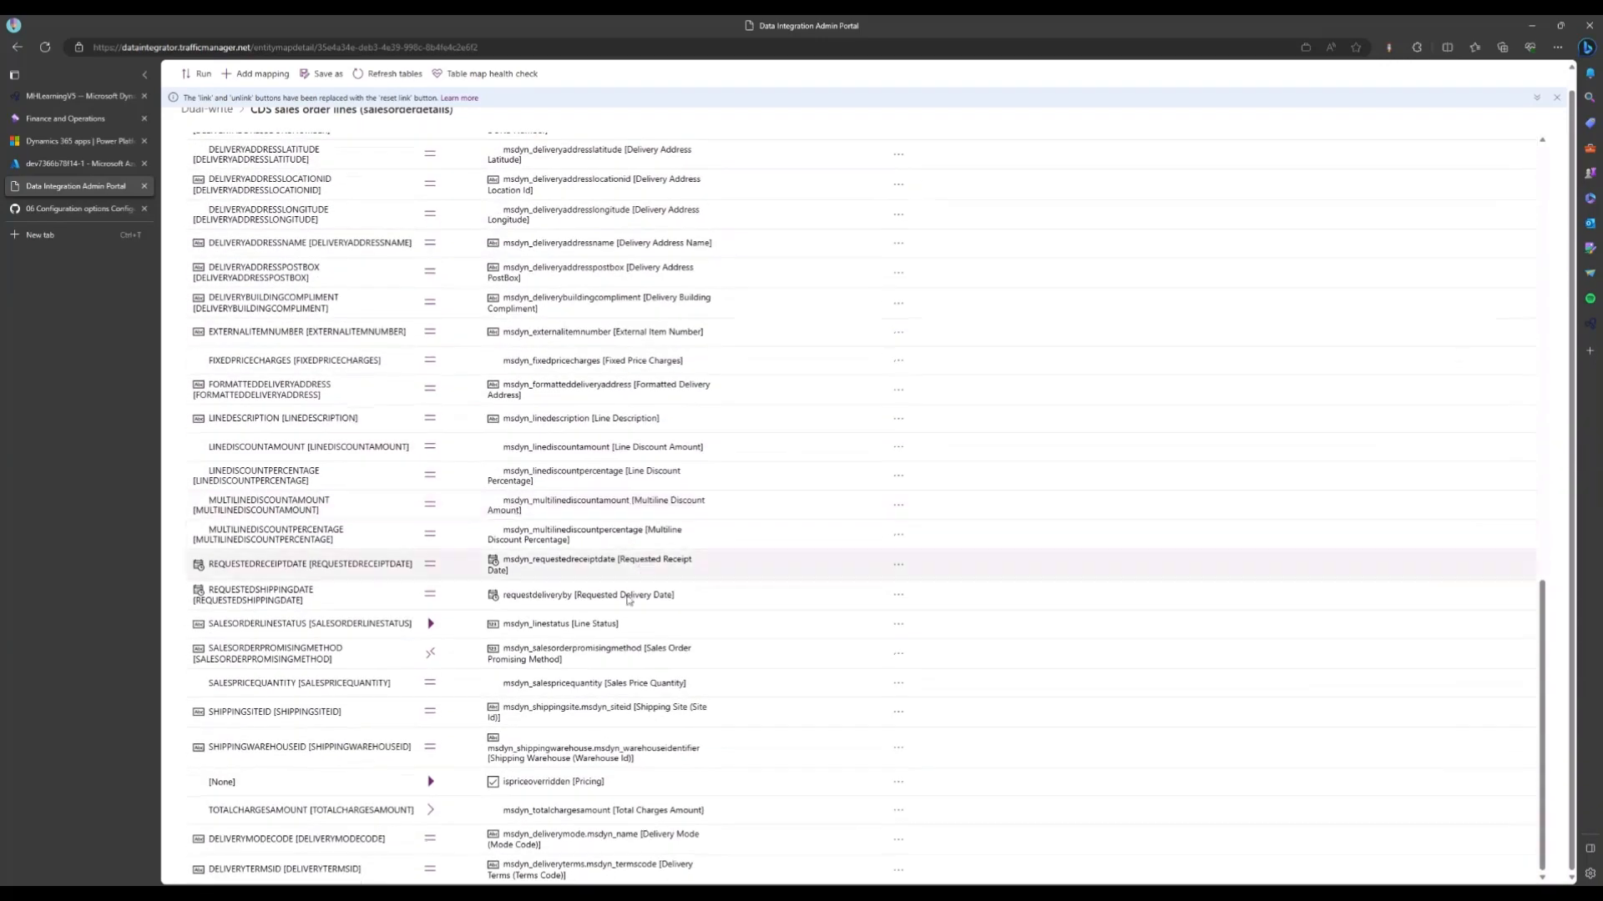
pyautogui.scroll(7, 755, 800)
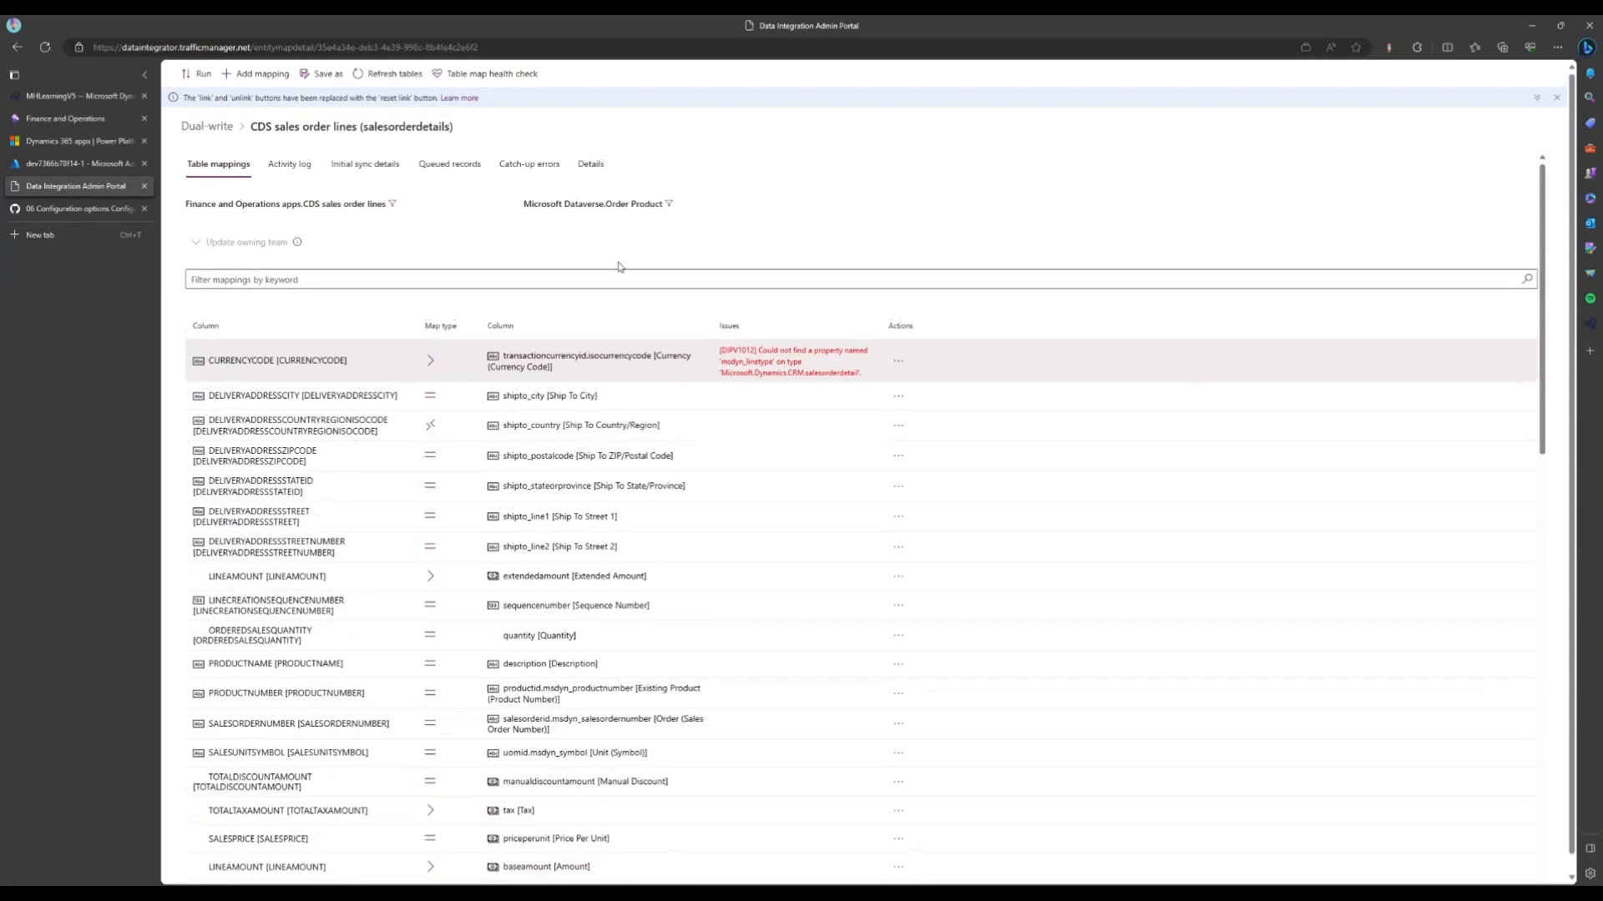
# Go back to the Dual-write table map list, view its alert settings and close them without changes
pyautogui.click(207, 126)
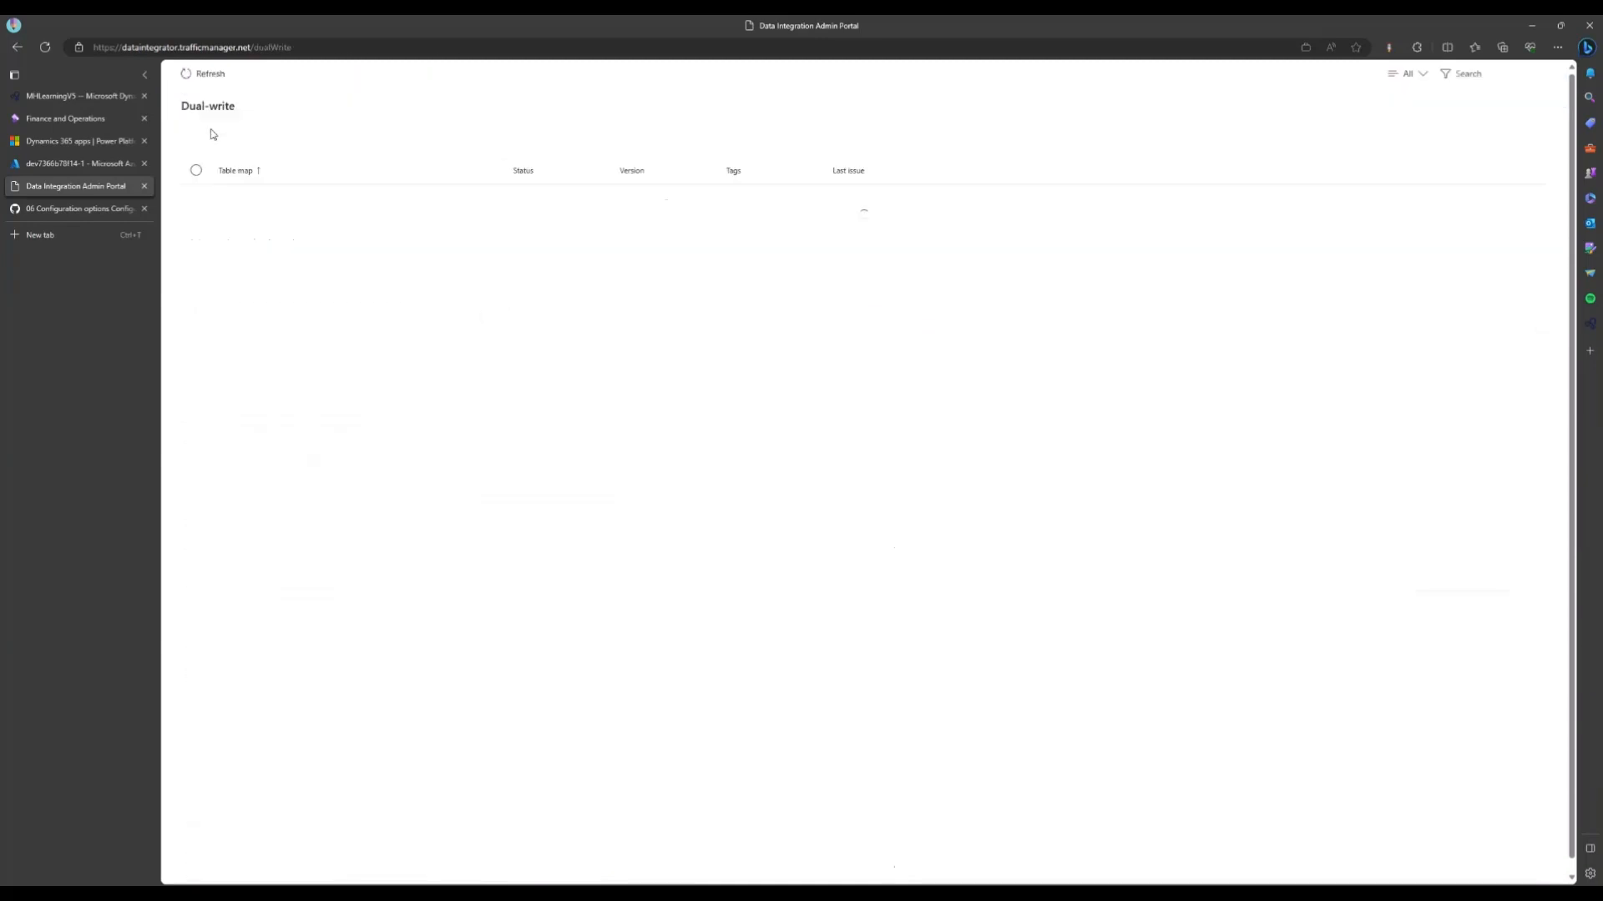
pyautogui.click(518, 79)
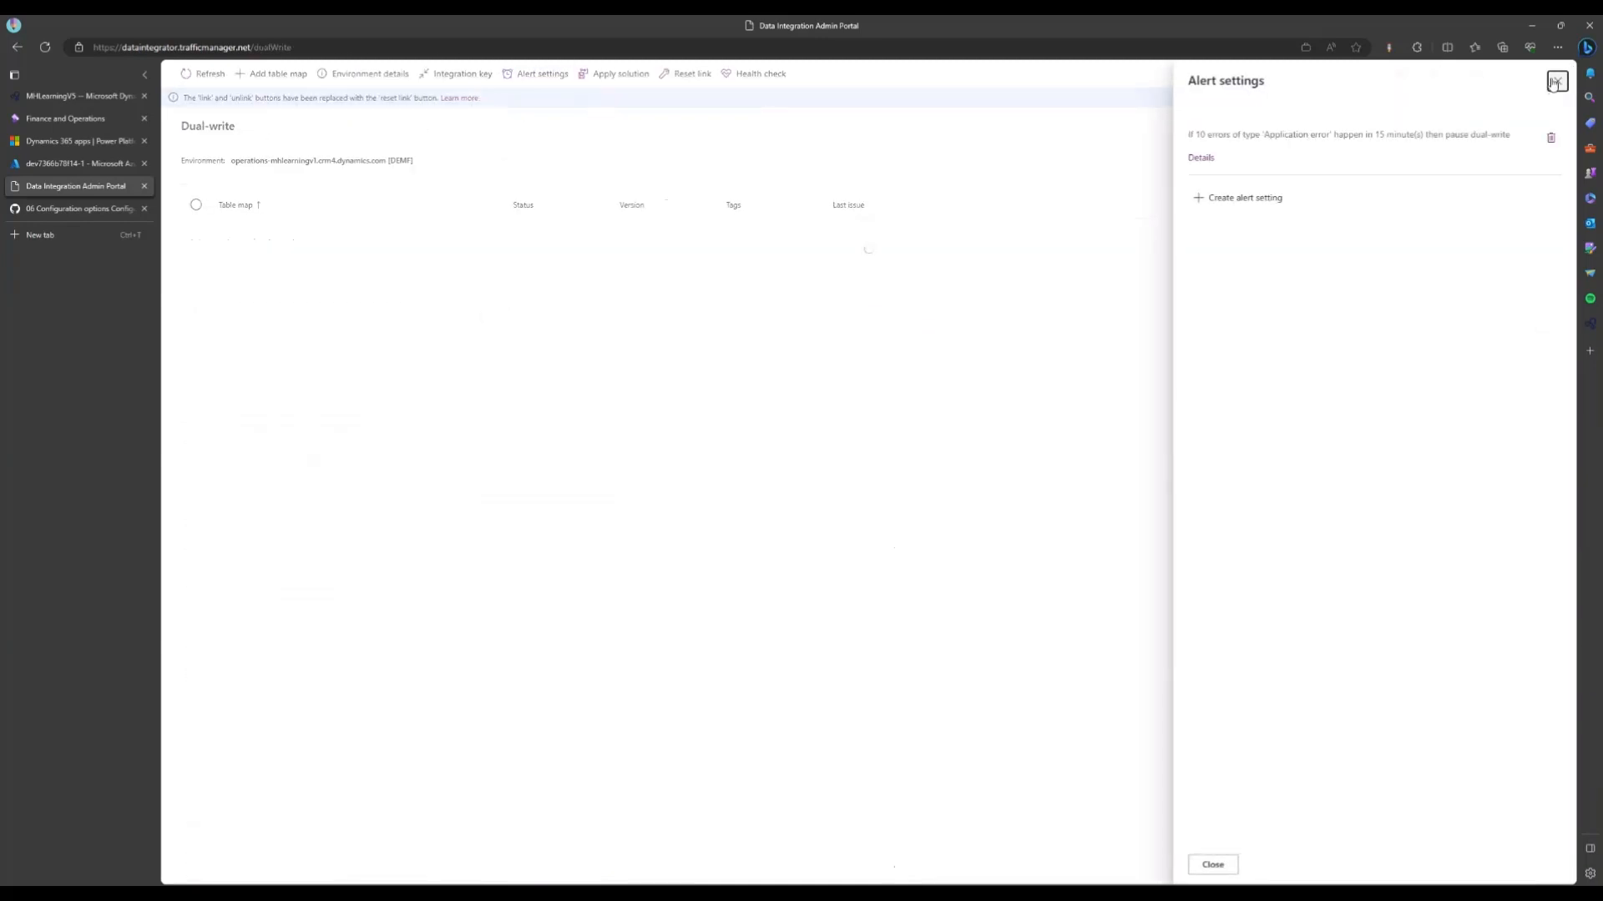
pyautogui.click(1558, 81)
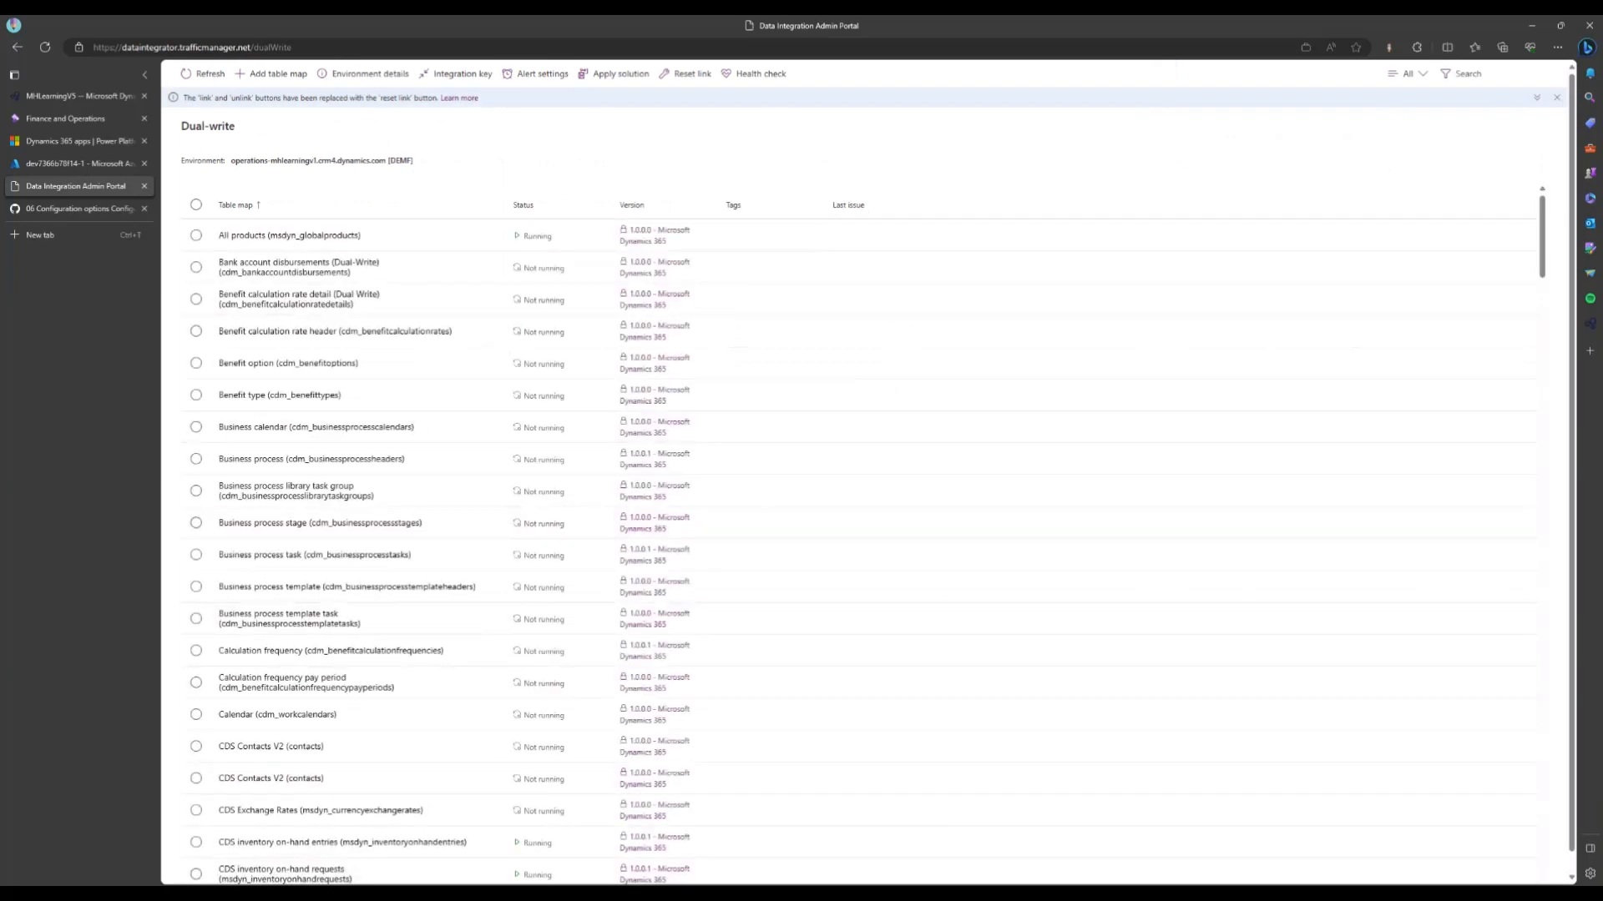
# Switch to Dual-write helper UI and reposition its window over the table map list
pyautogui.moveTo(993, 876)
pyautogui.click(1027, 818)
pyautogui.moveTo(979, 242); pyautogui.dragTo(864, 142)
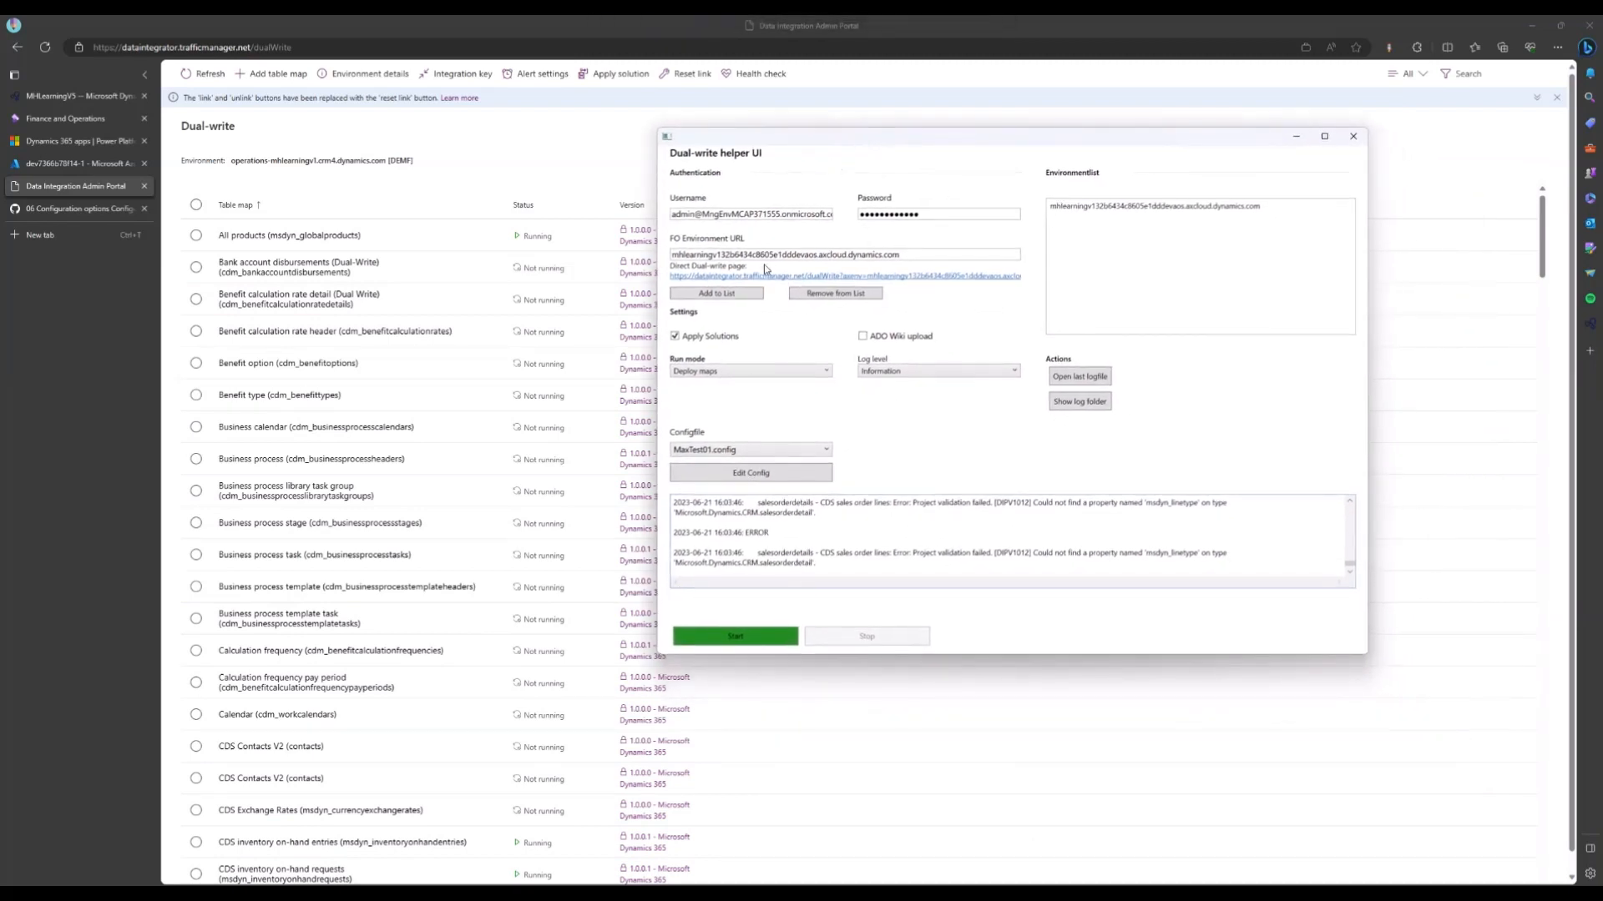
pyautogui.moveTo(701, 143); pyautogui.dragTo(730, 142)
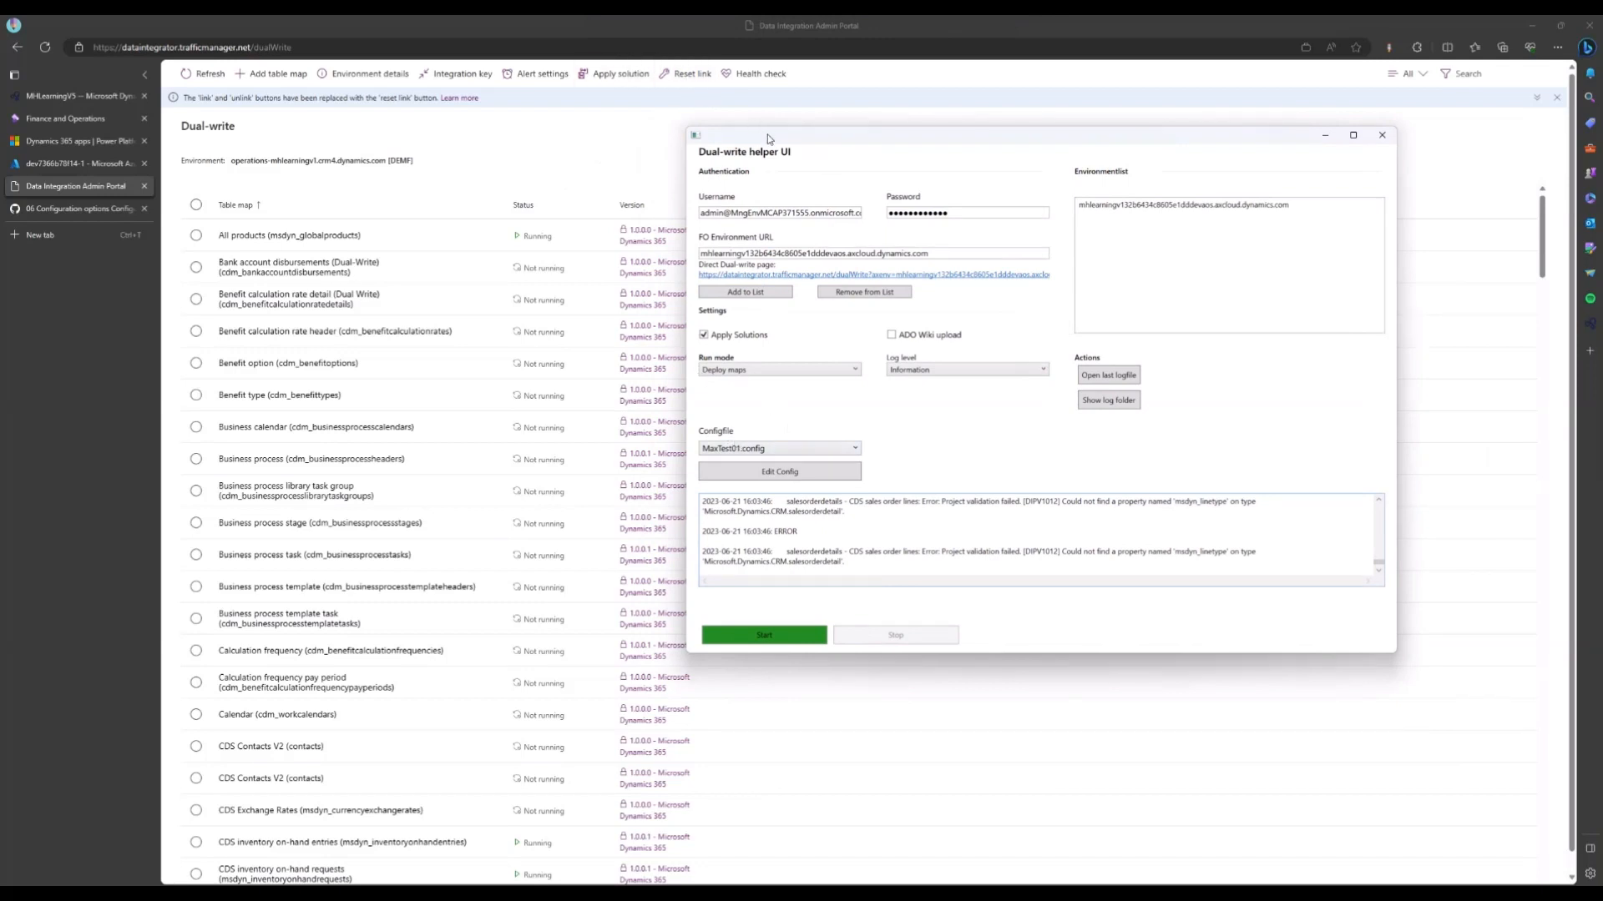
pyautogui.moveTo(768, 141); pyautogui.dragTo(751, 134)
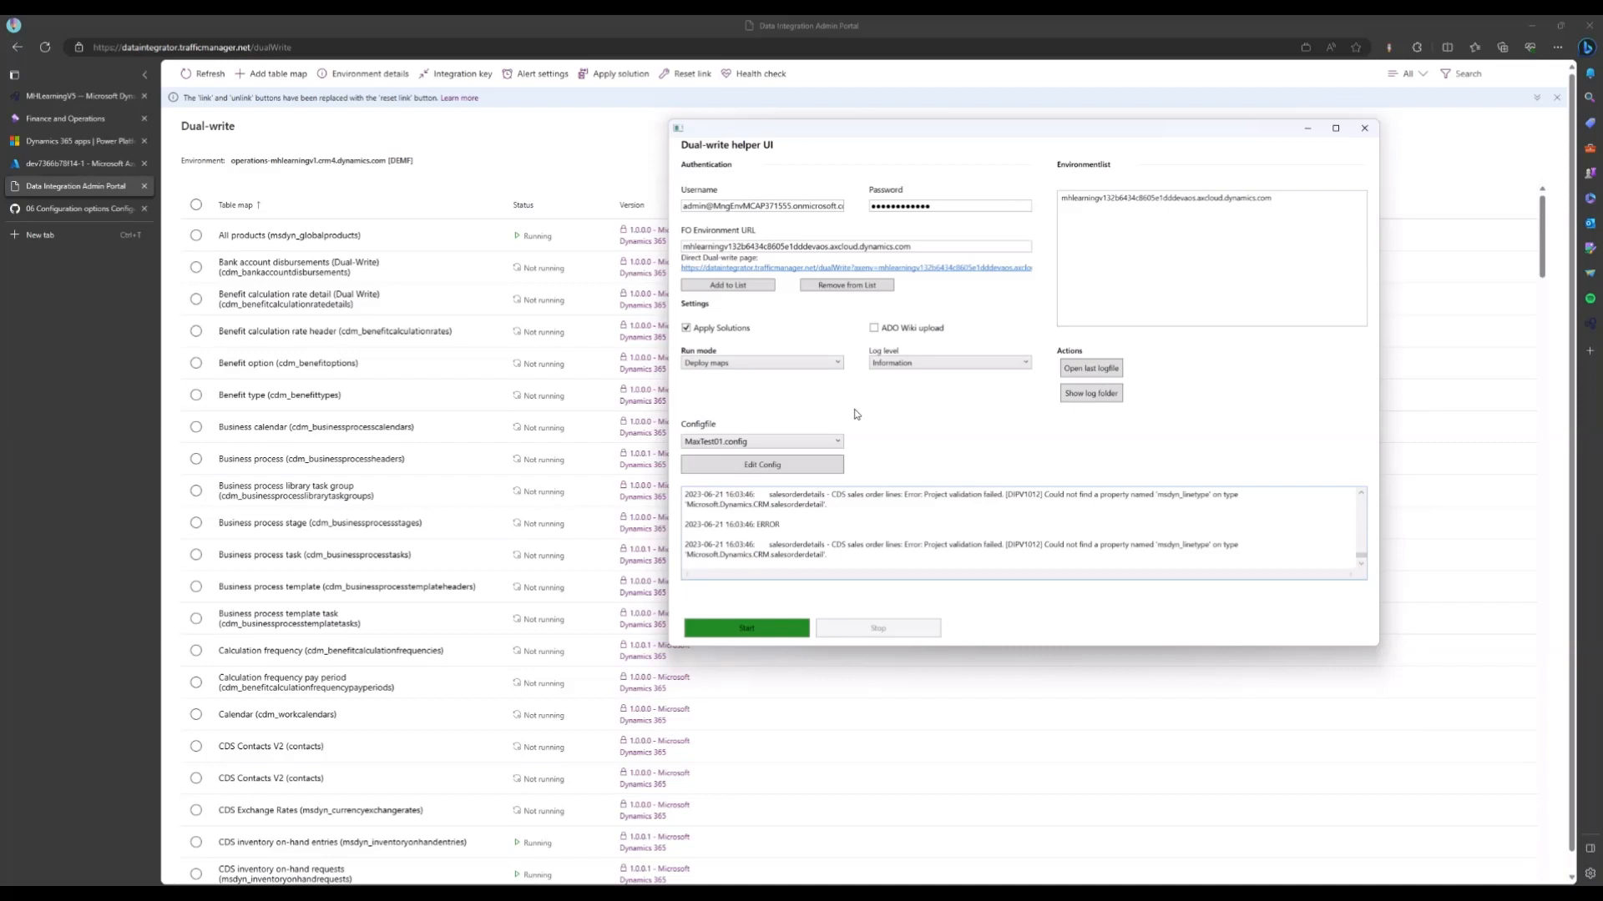
pyautogui.moveTo(775, 129); pyautogui.dragTo(785, 125)
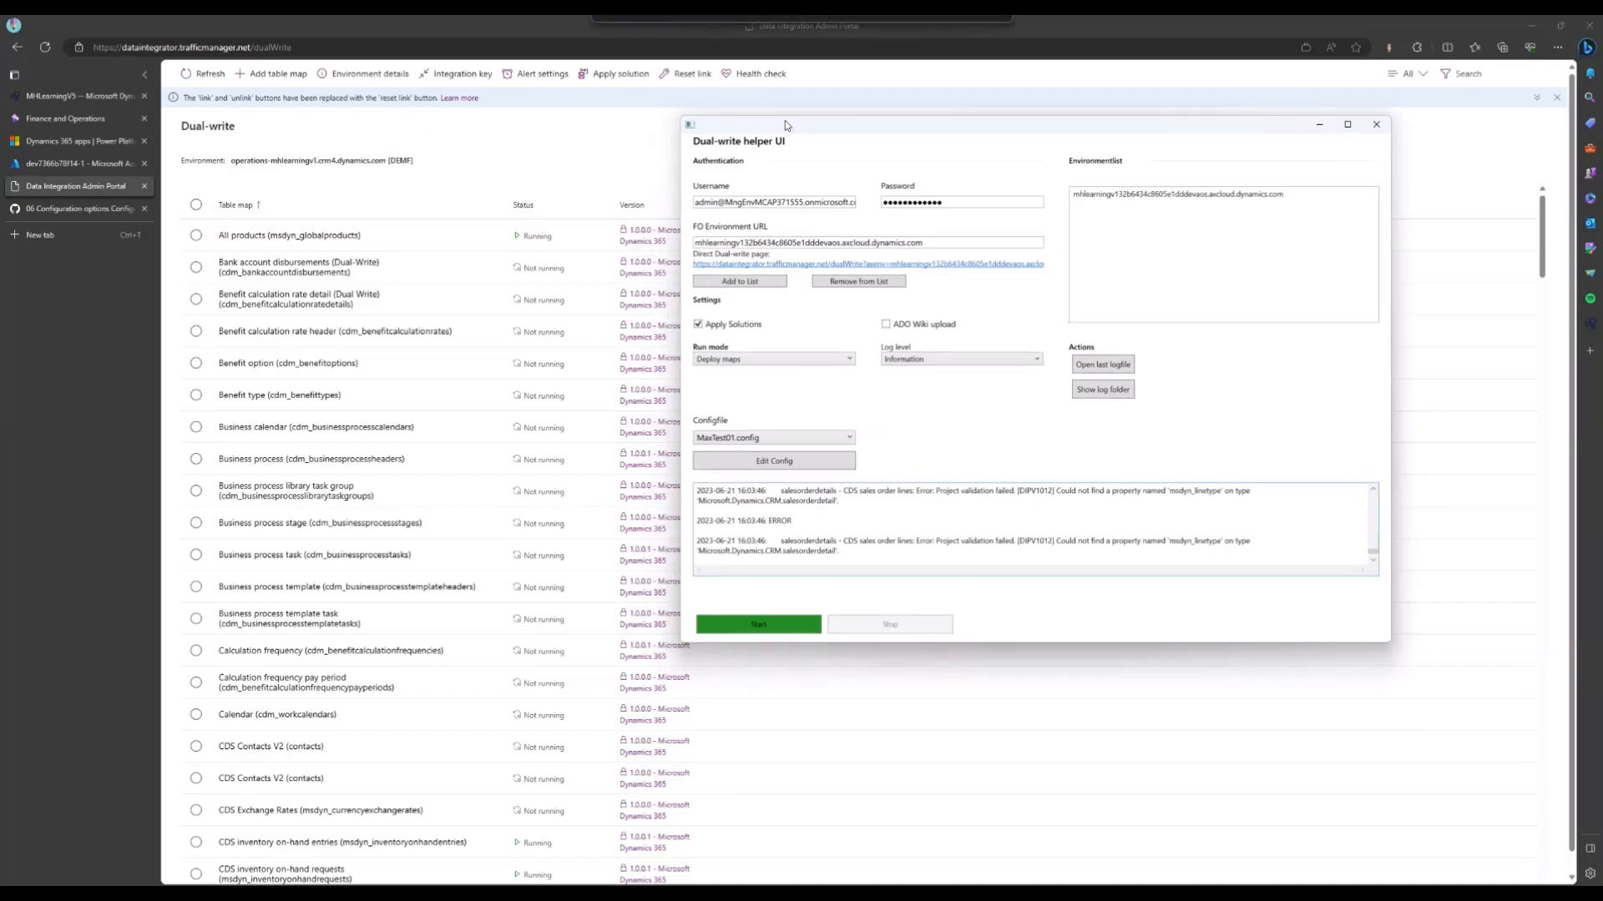